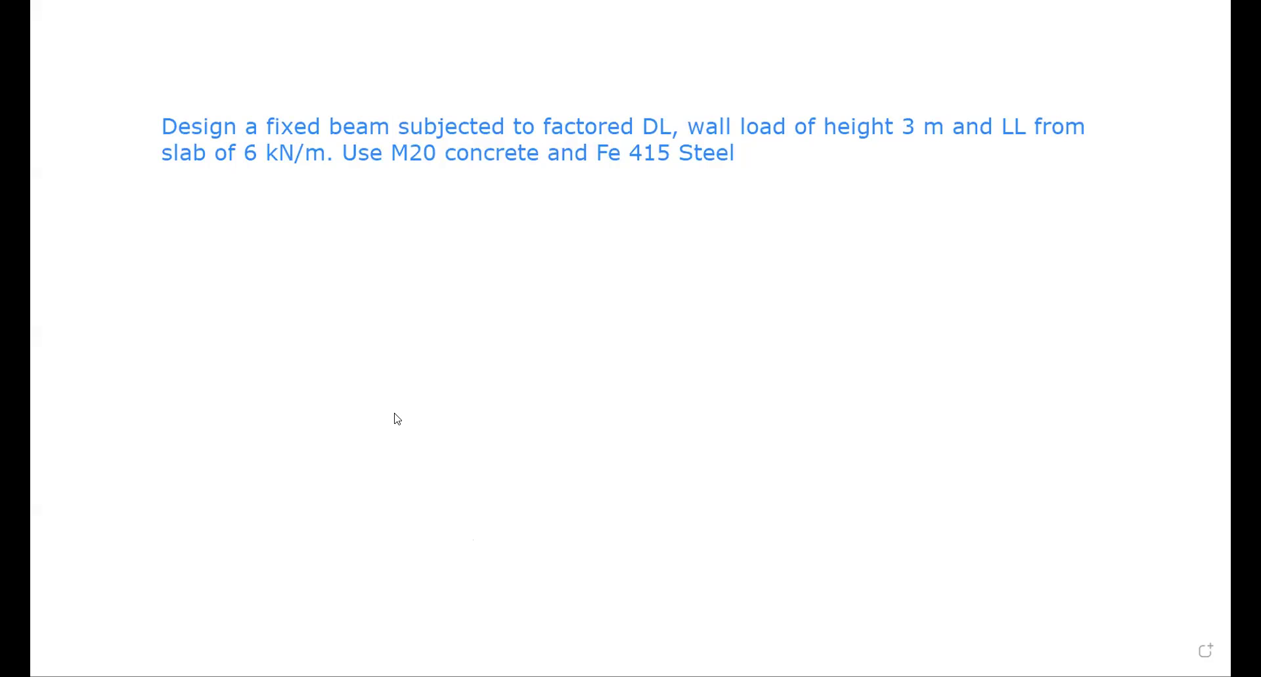
# Step: Switch to STAAD.Pro's new-model page set to Beam Design, Analytical, Metric
pyautogui.hotkey('alt', 'Tab')
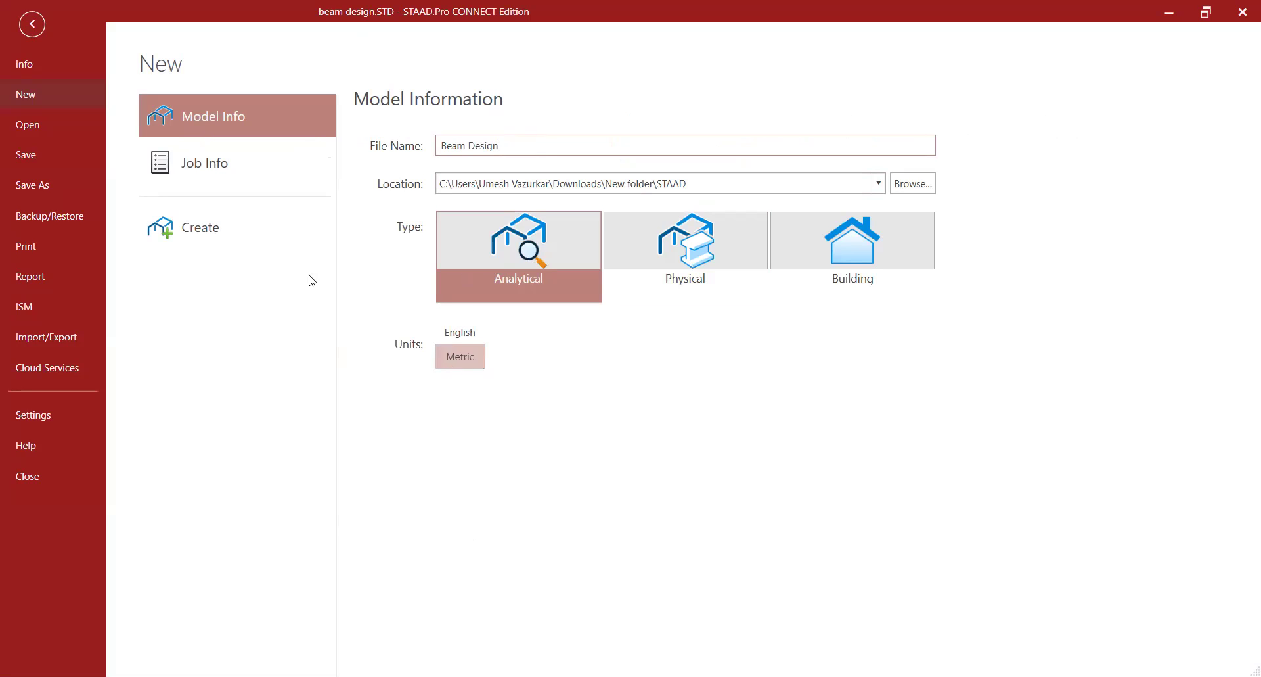
# Step: Create the Beam Design model, overwriting the existing file of that name
pyautogui.click(224, 229)
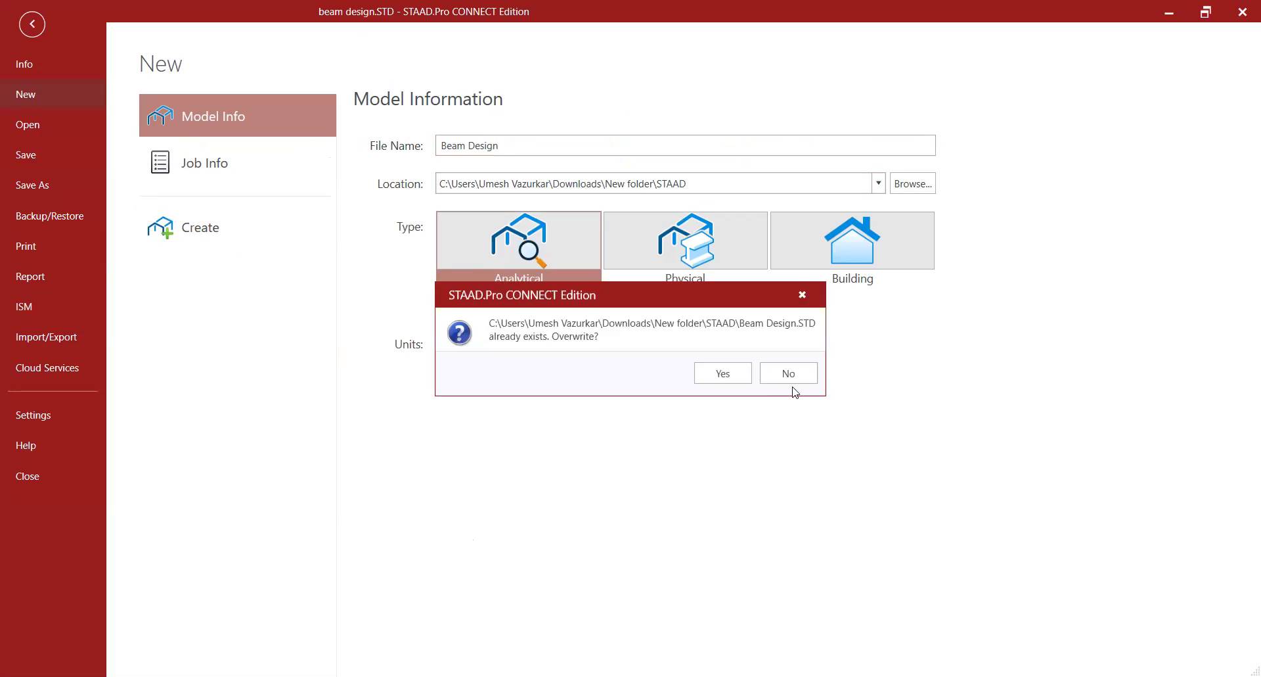
pyautogui.press('Return')
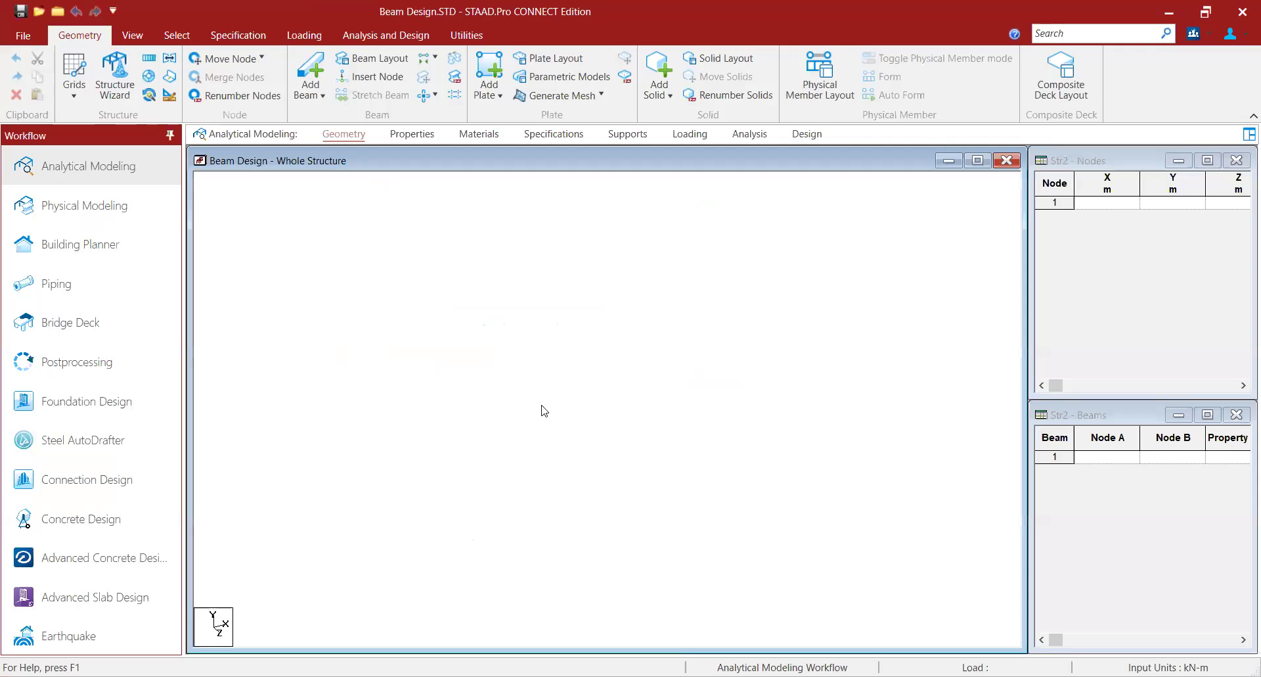
# Step: Draw one beam from node 1 to node 2 between two beam-grid intersections
pyautogui.click(74, 91)
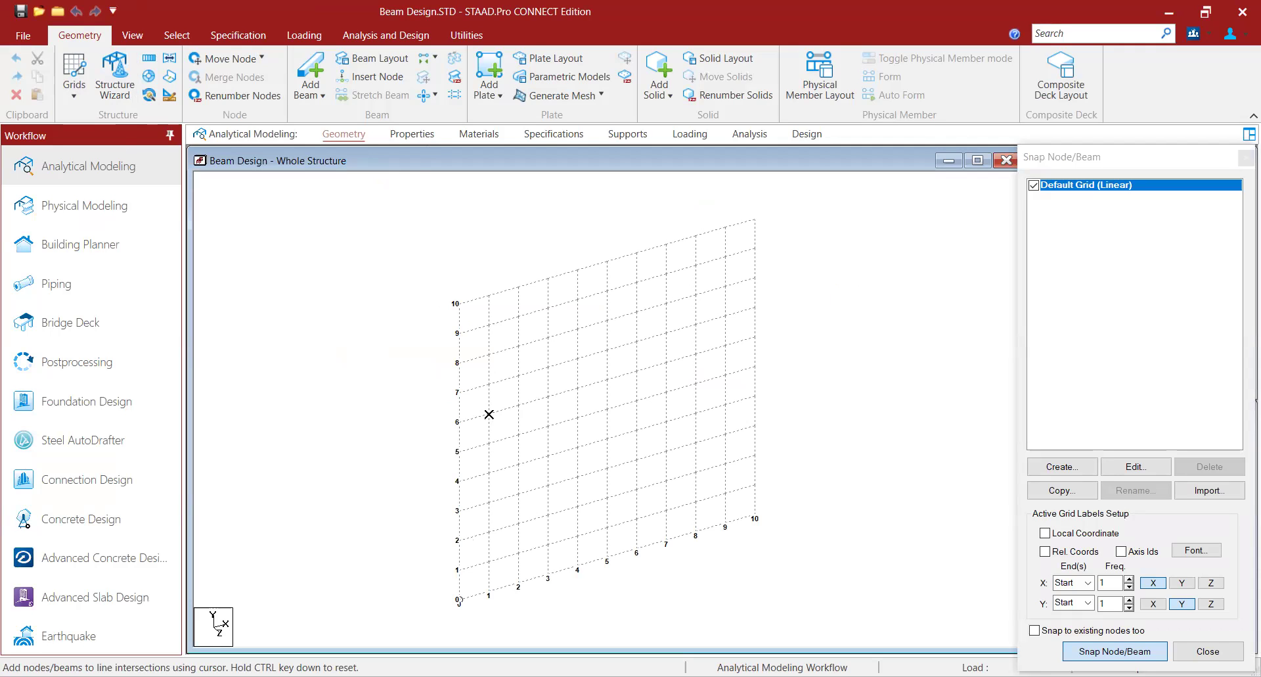
pyautogui.click(489, 414)
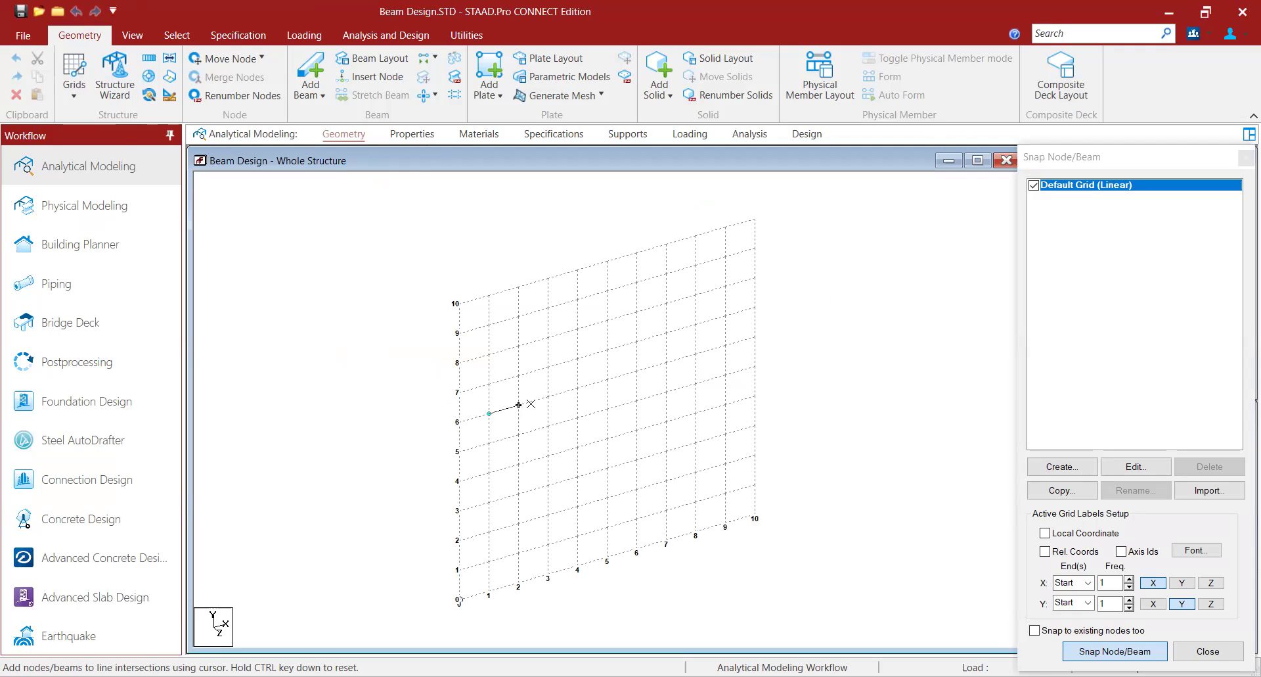
pyautogui.click(637, 371)
pyautogui.press('Escape')
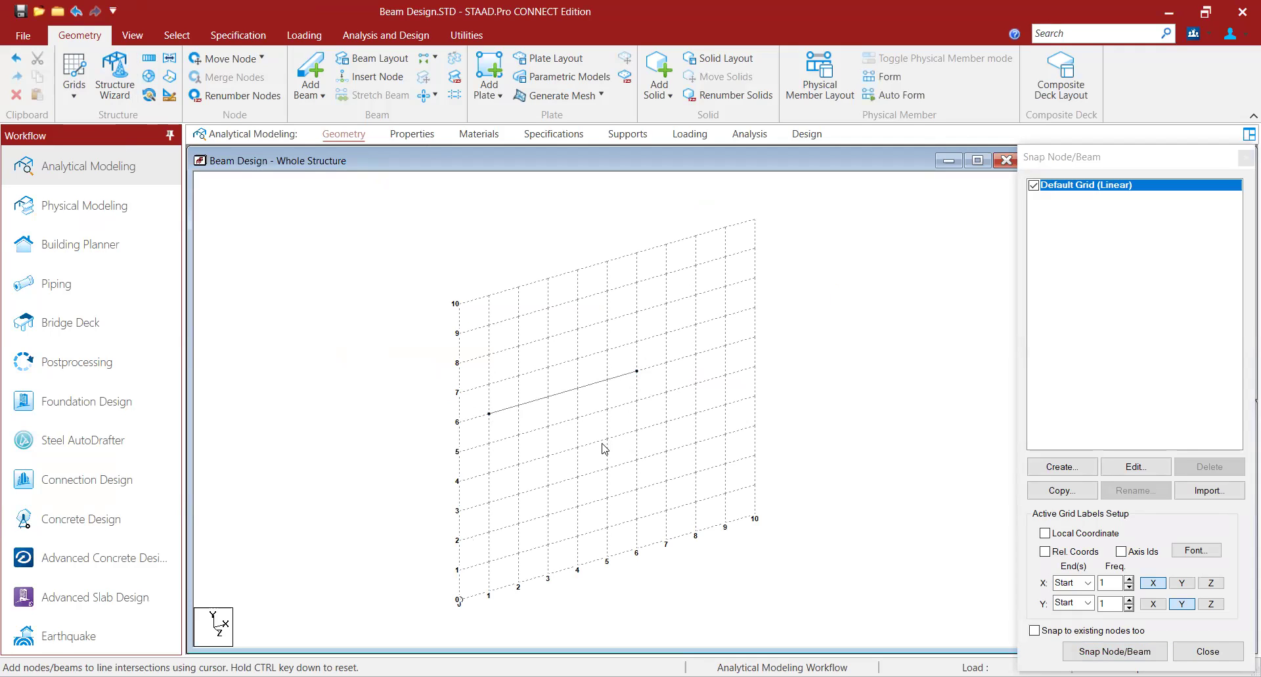
pyautogui.click(411, 138)
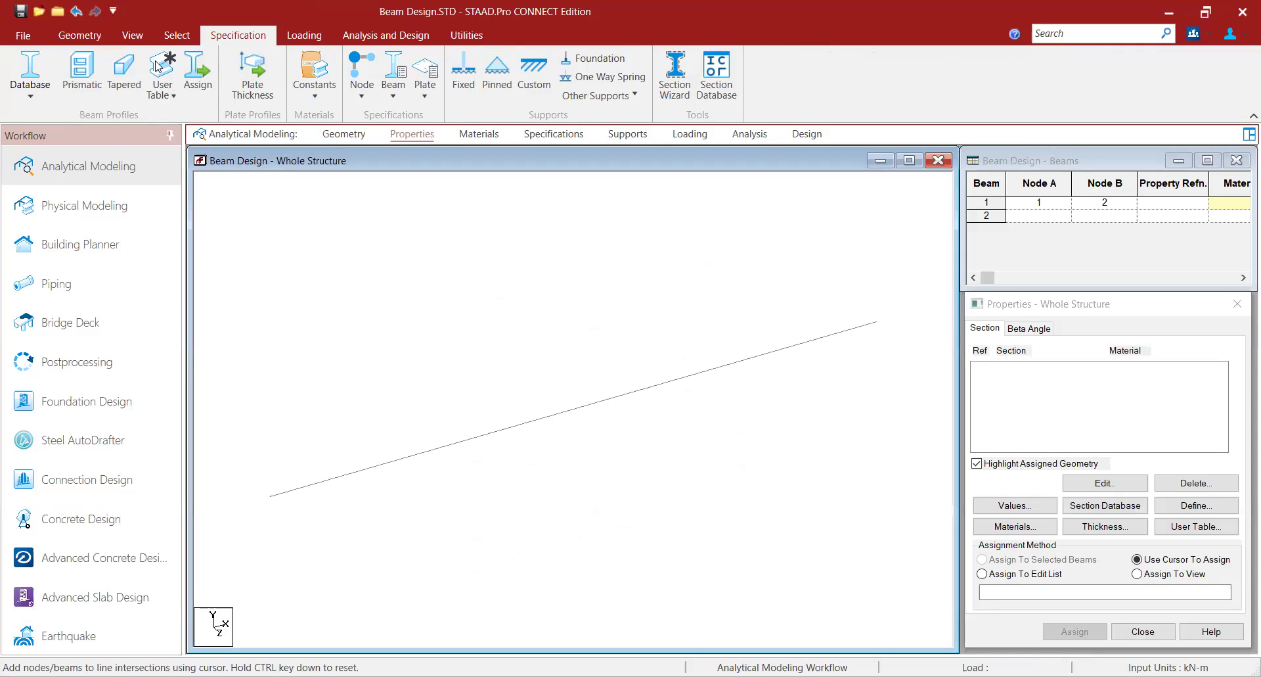
# Step: Switch to front view so the beam shows as a horizontal line
pyautogui.click(132, 35)
pyautogui.click(337, 65)
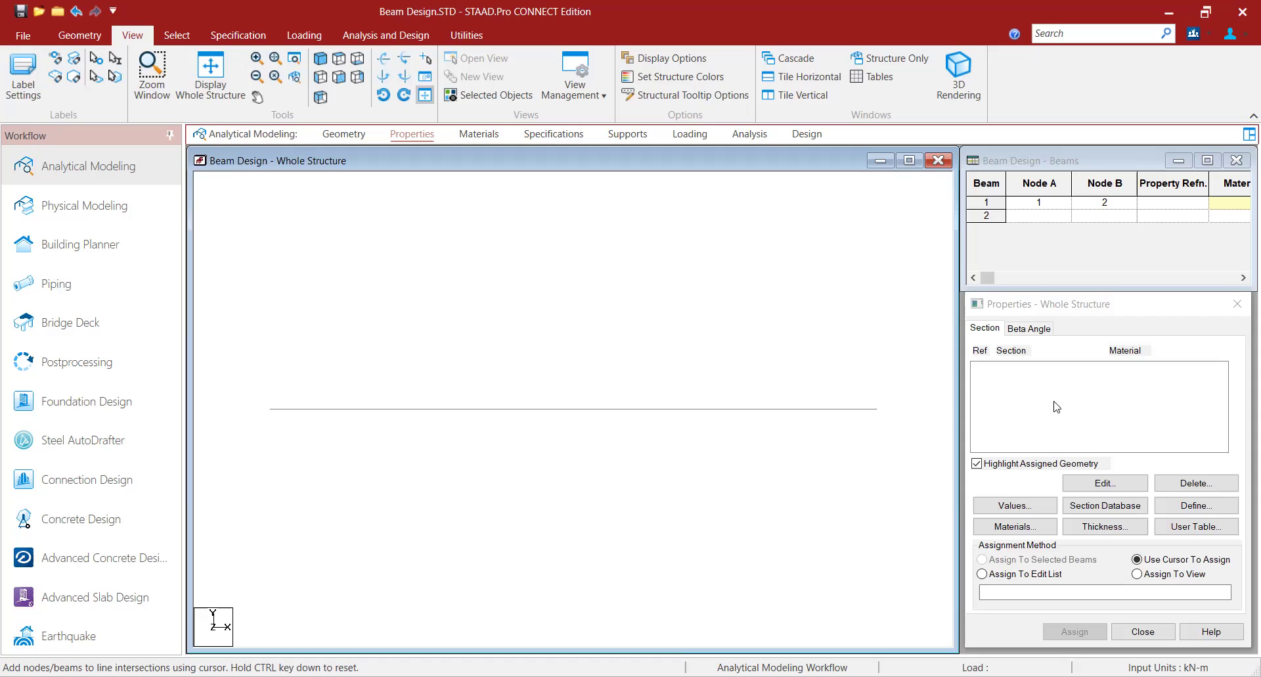
pyautogui.click(1179, 507)
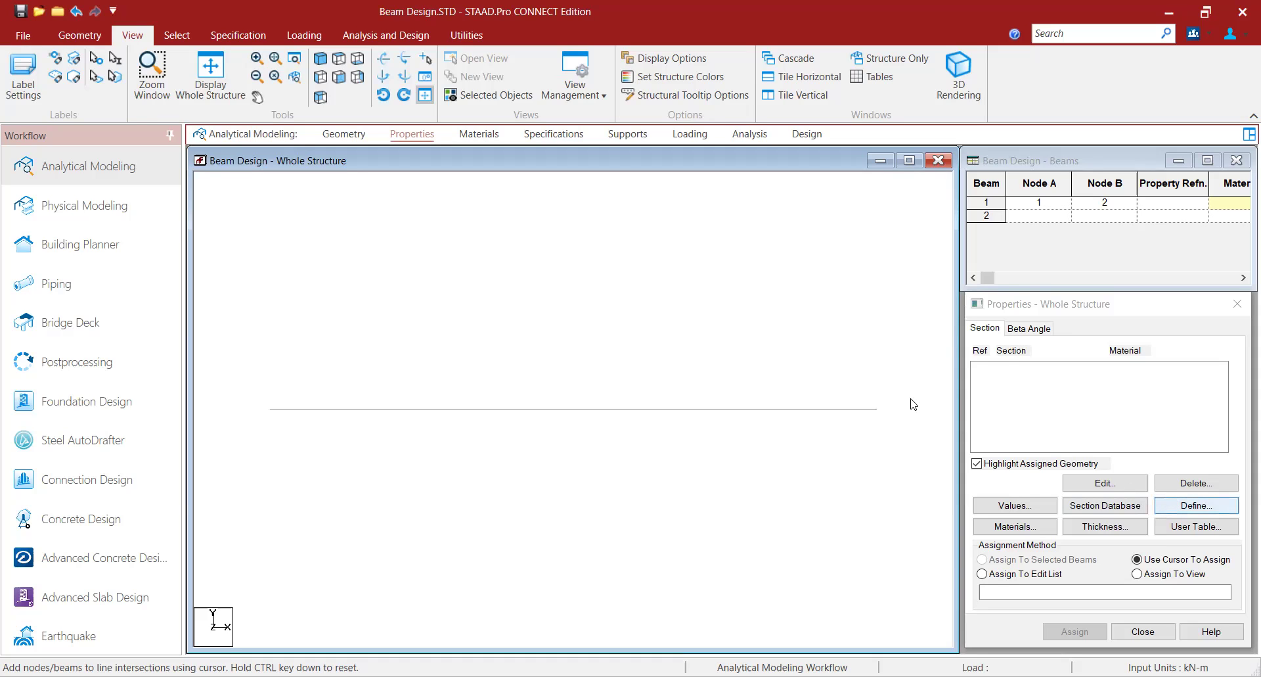
# Step: Choose a Rectangle section with depth YD 0.4 and CONCRETE material
pyautogui.click(470, 277)
pyautogui.click(764, 349)
pyautogui.write('.4')
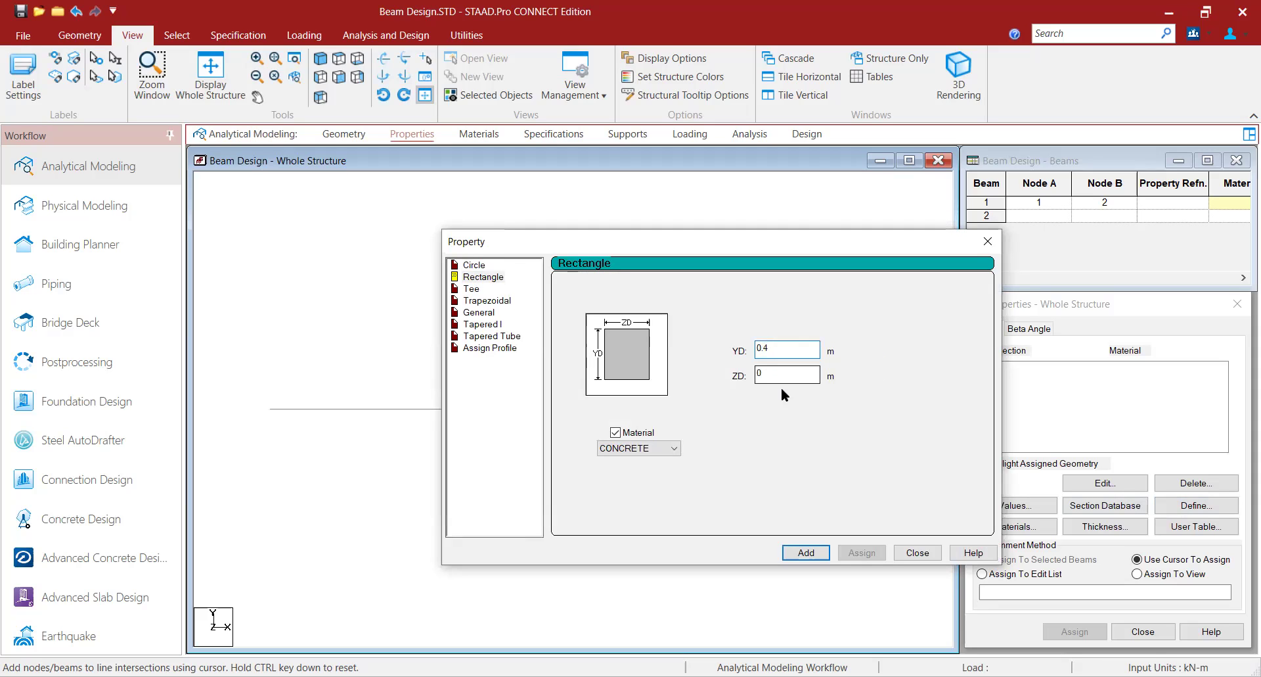
pyautogui.click(778, 371)
pyautogui.write('0.25')
pyautogui.press('BackSpace')
pyautogui.press('BackSpace')
pyautogui.write('3')
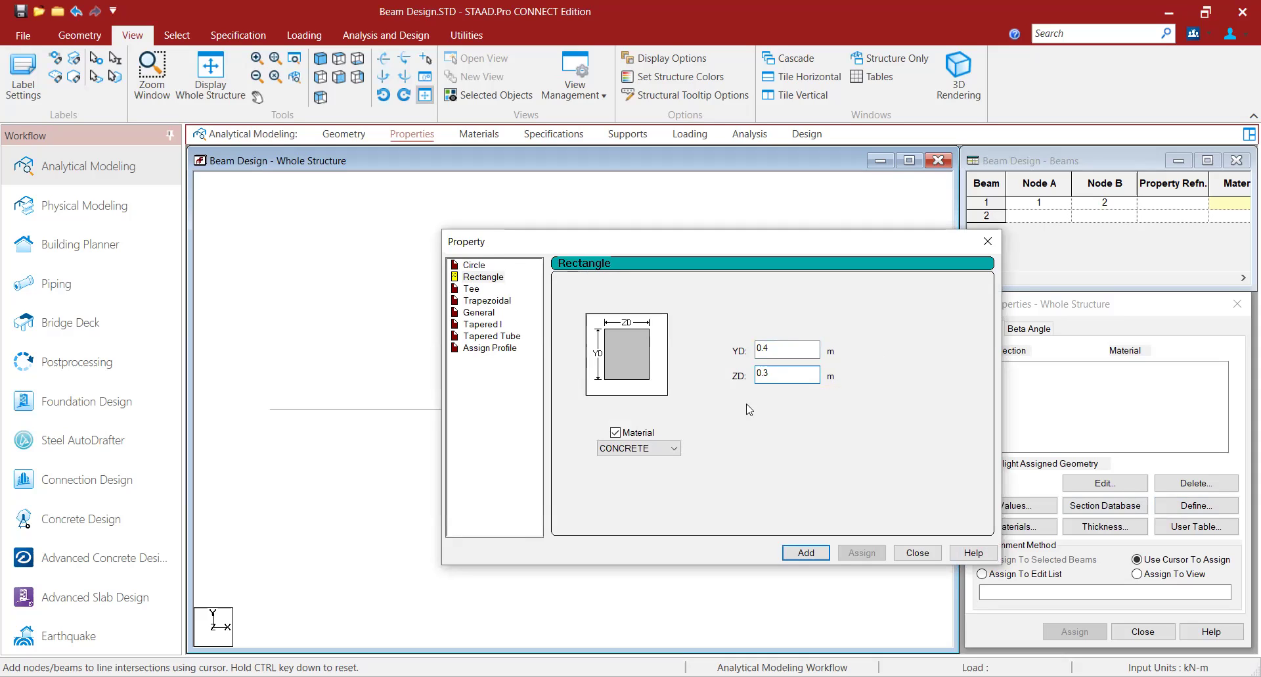
pyautogui.click(673, 448)
pyautogui.click(638, 468)
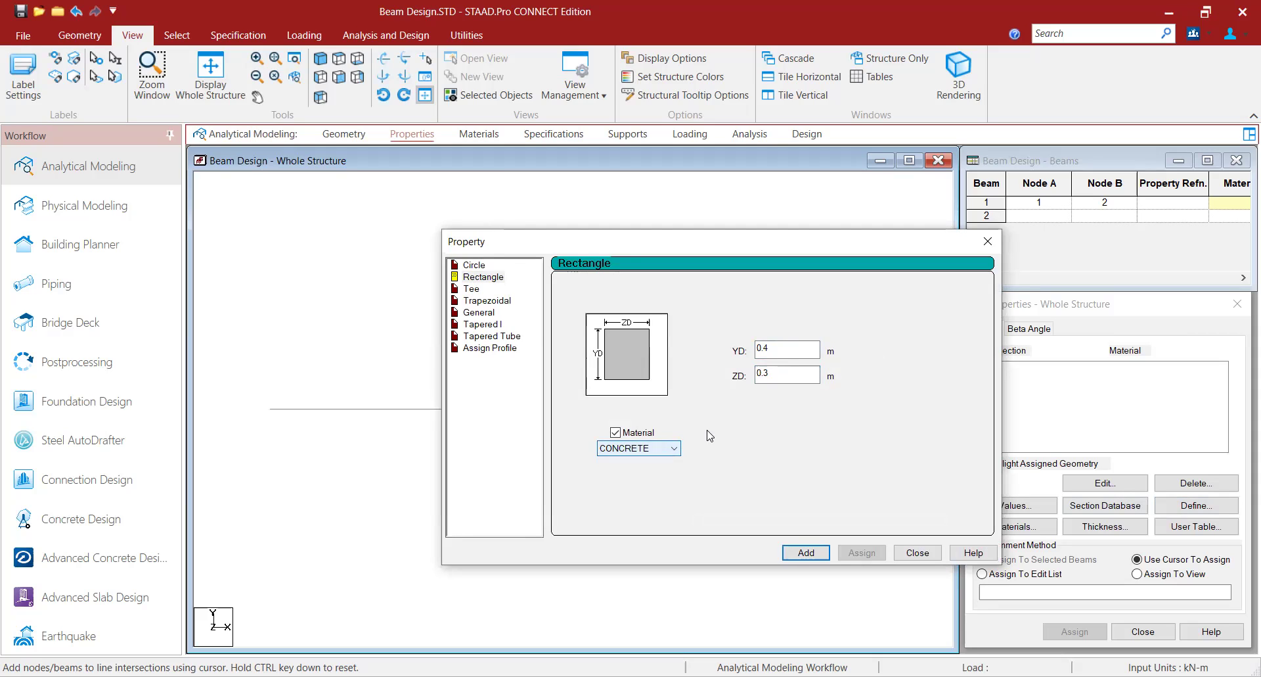
# Step: Set the width ZD to 0.3 and add the section to the property list
pyautogui.click(781, 349)
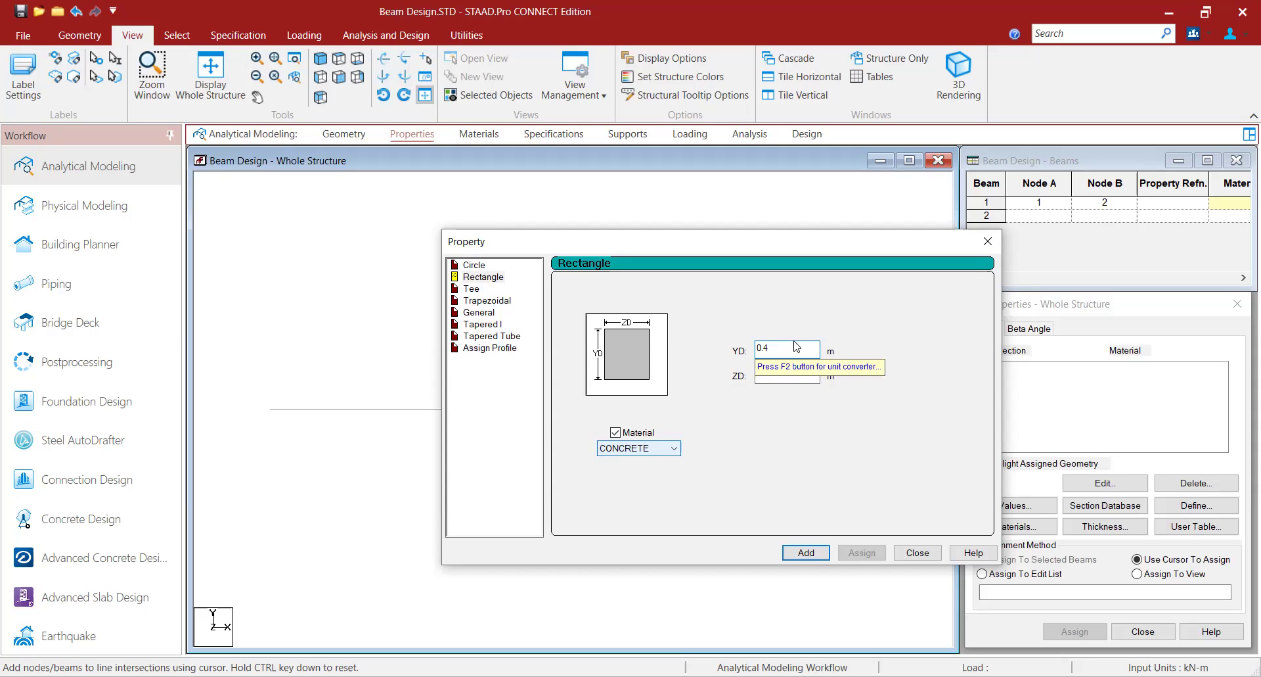
pyautogui.click(804, 375)
pyautogui.write('0.3')
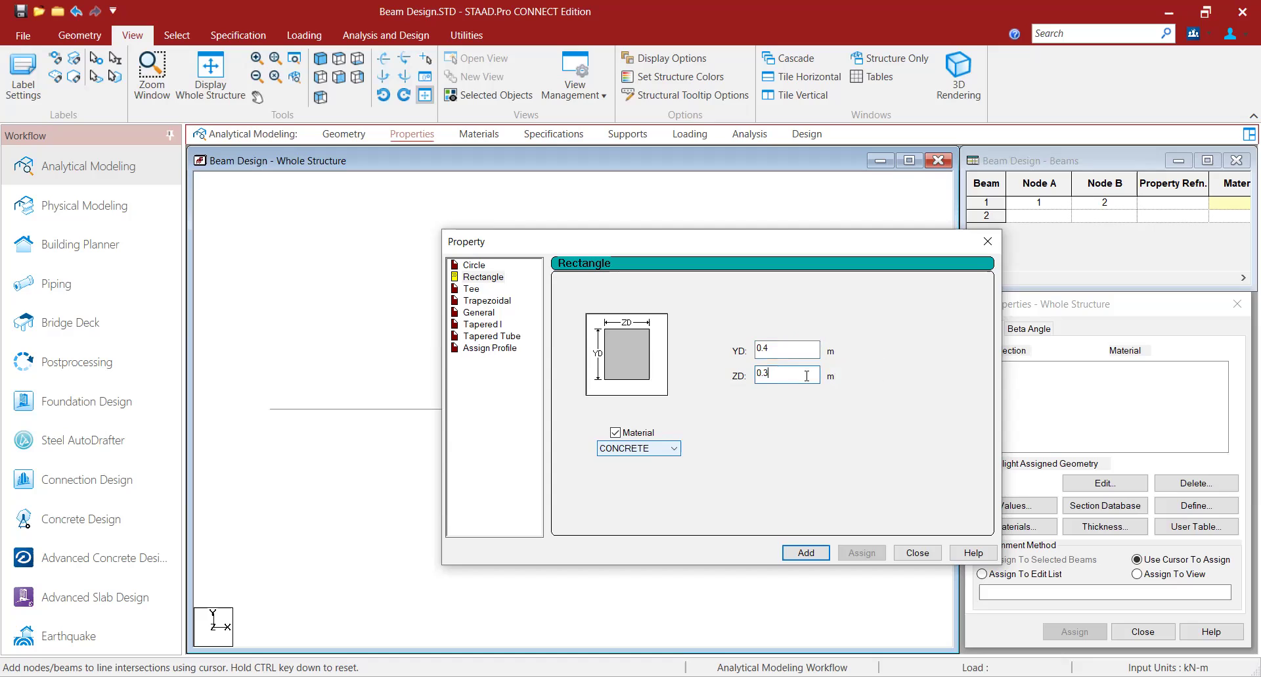
pyautogui.click(806, 553)
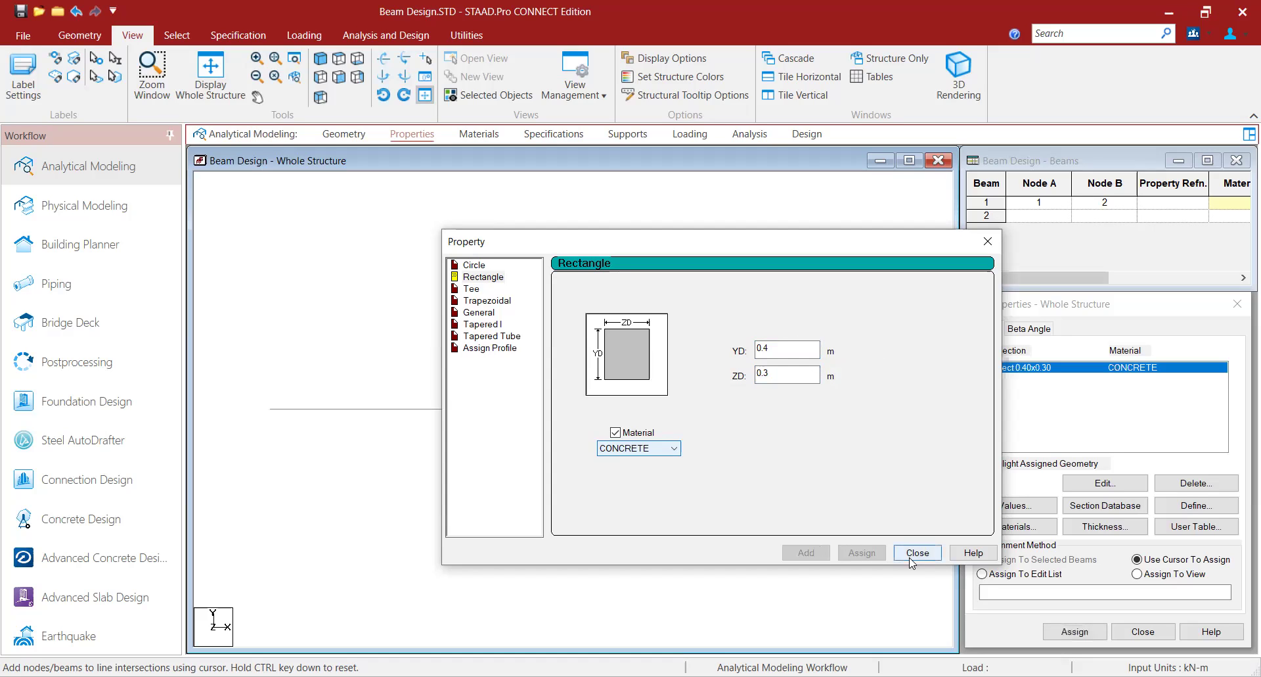
pyautogui.press('Escape')
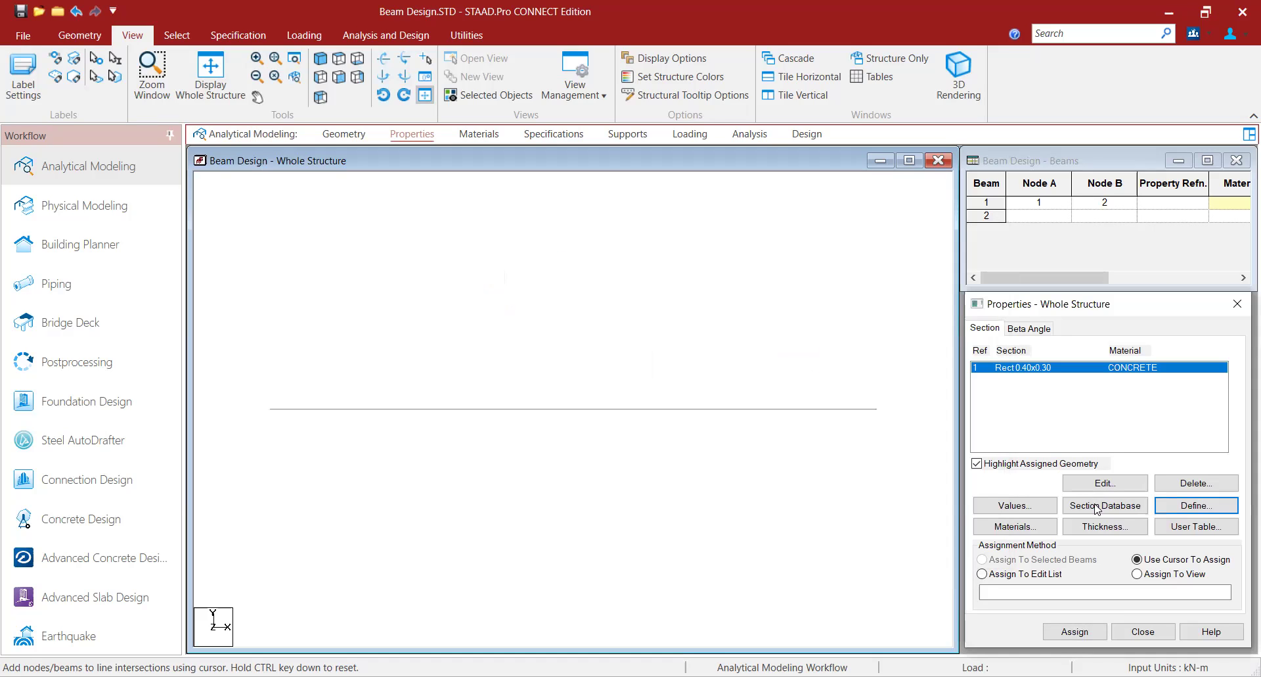
# Step: Assign section Ref 1, Rect 0.40x0.30 concrete, to the selected beam
pyautogui.click(854, 414)
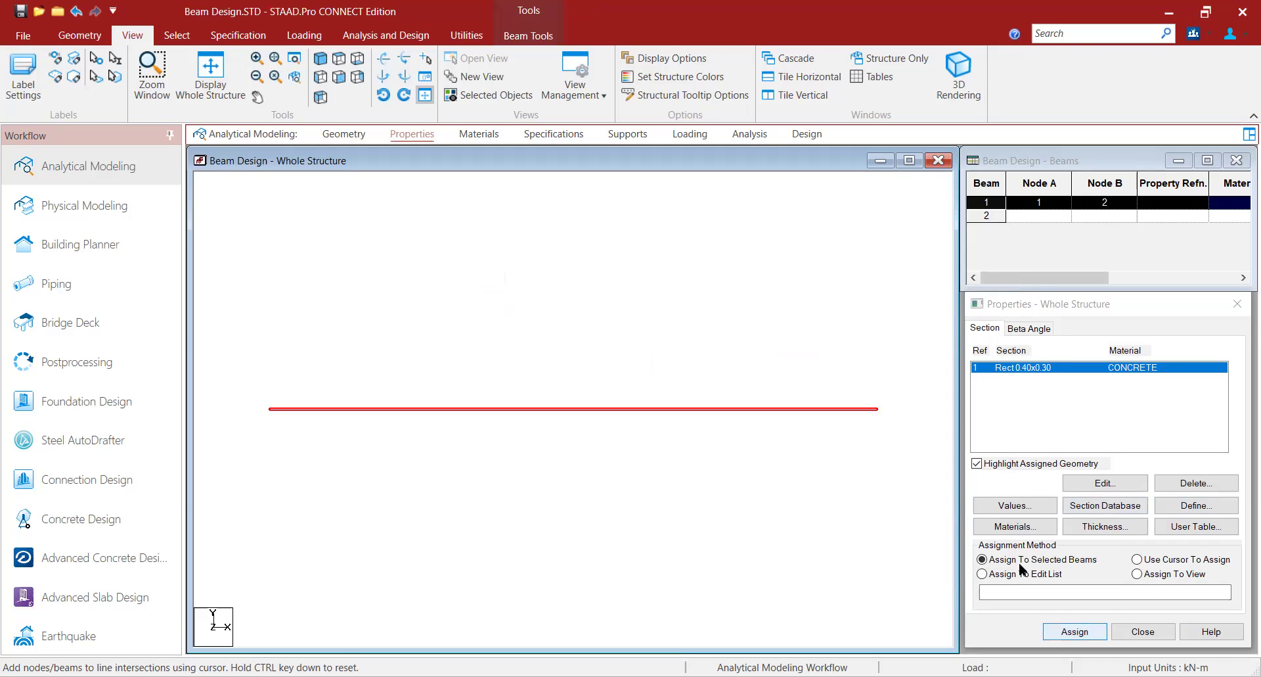
pyautogui.click(1075, 631)
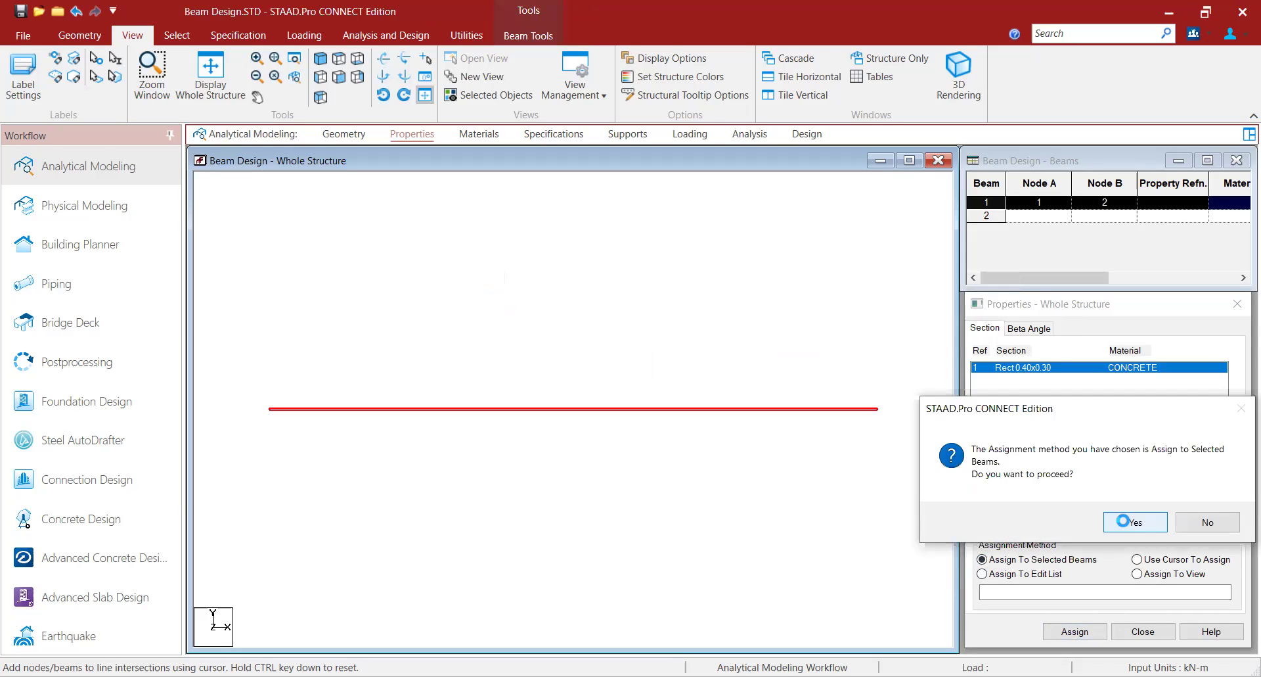
pyautogui.click(1129, 521)
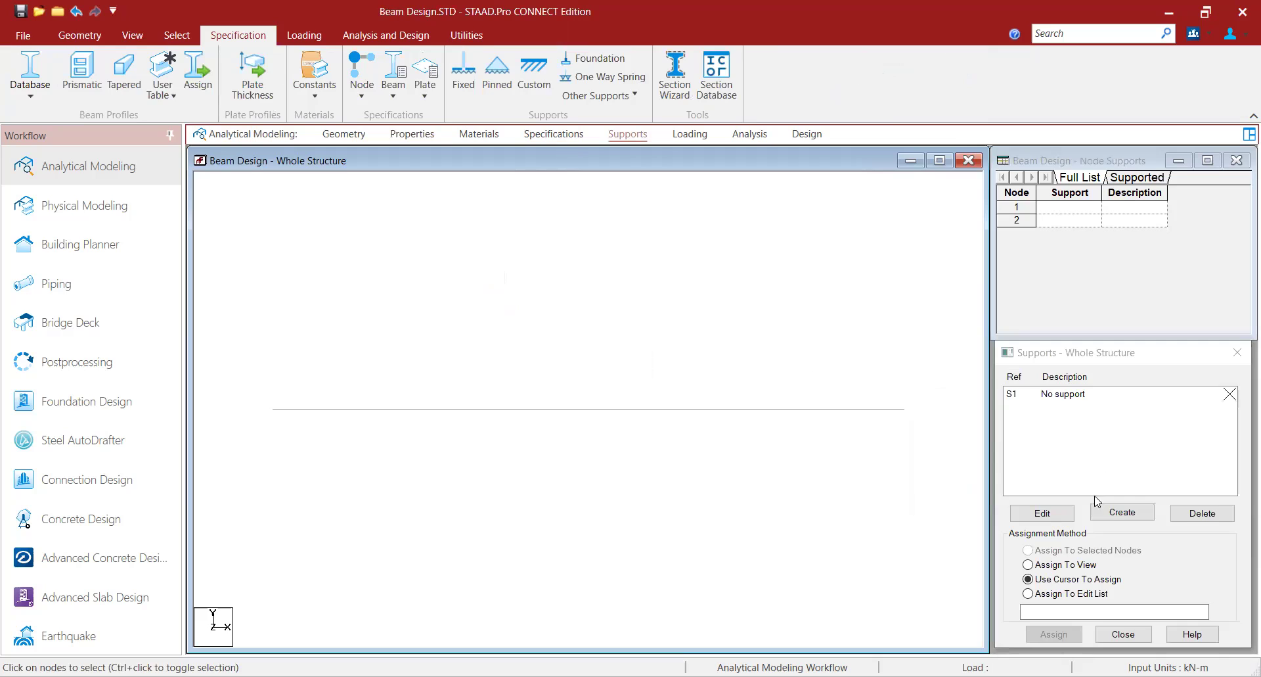
# Step: Create a Fixed support and assign it to both end nodes of the beam
pyautogui.click(1119, 514)
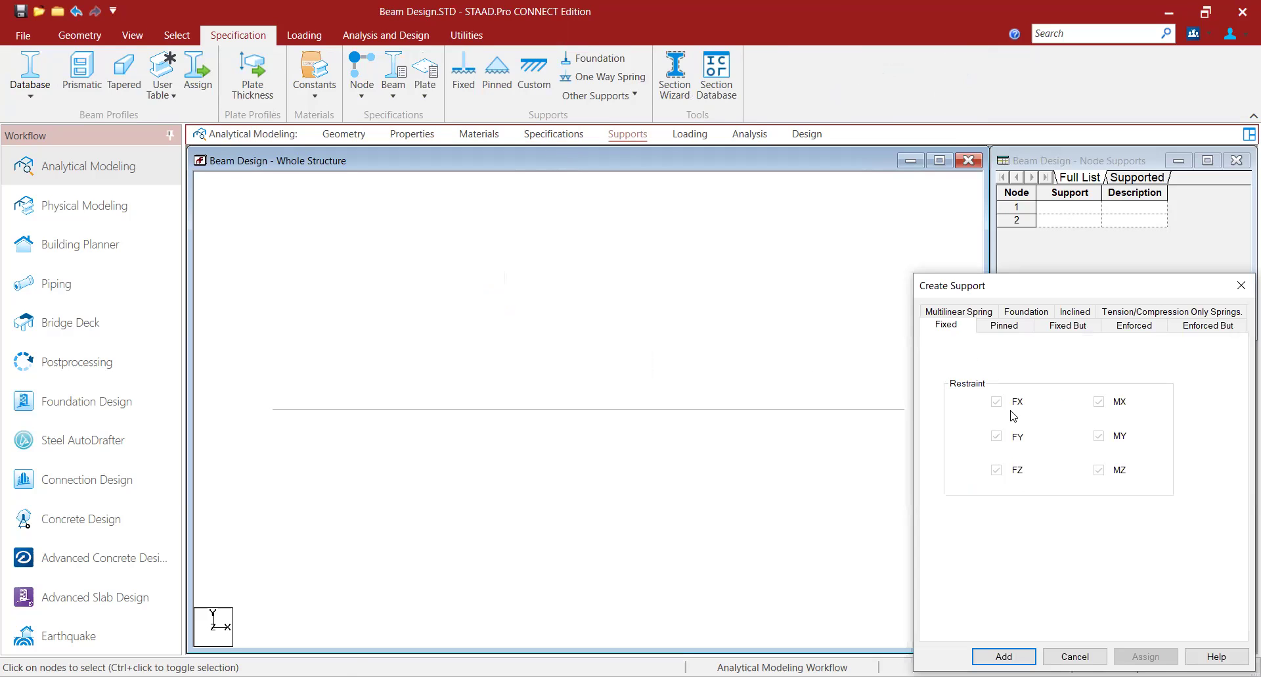
pyautogui.click(1005, 656)
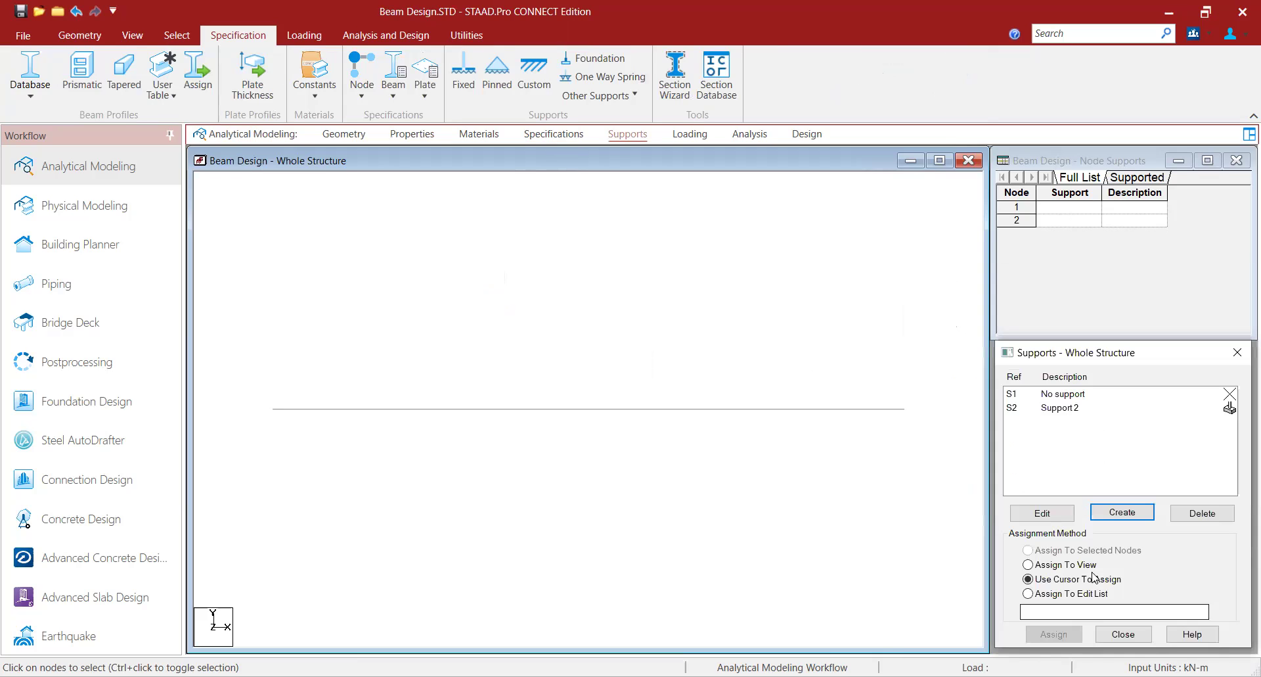
pyautogui.click(1072, 410)
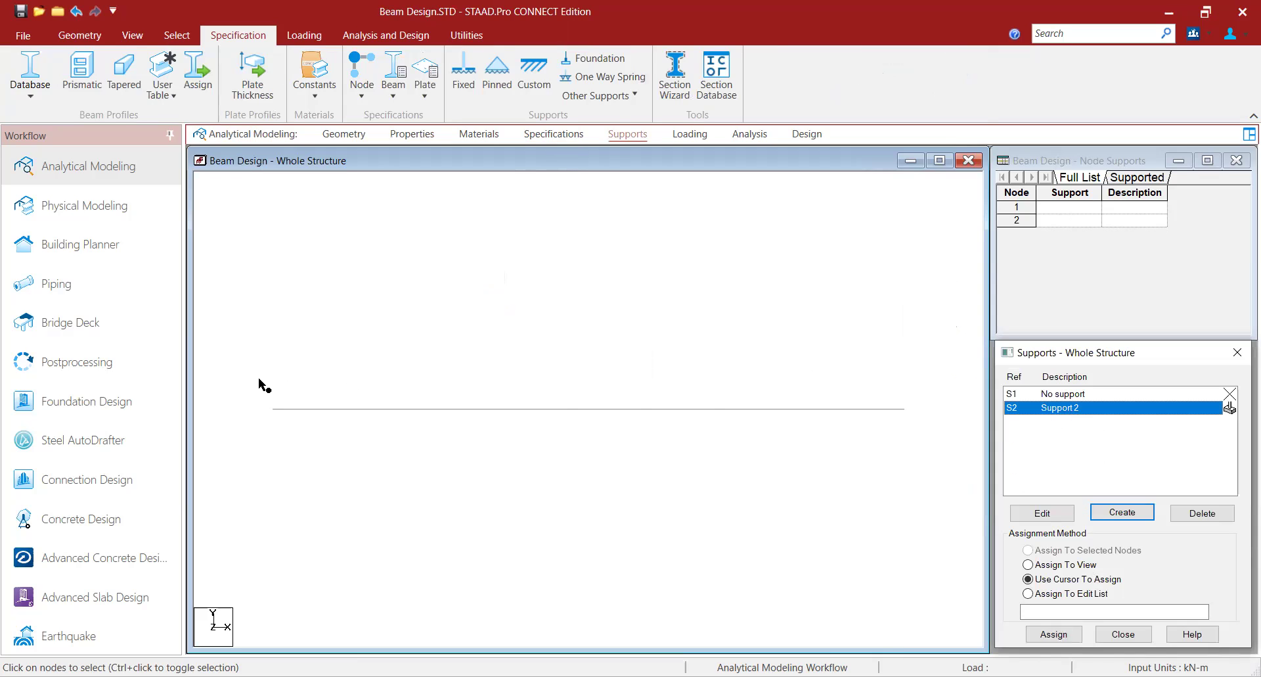
pyautogui.moveTo(258, 379); pyautogui.dragTo(932, 501)
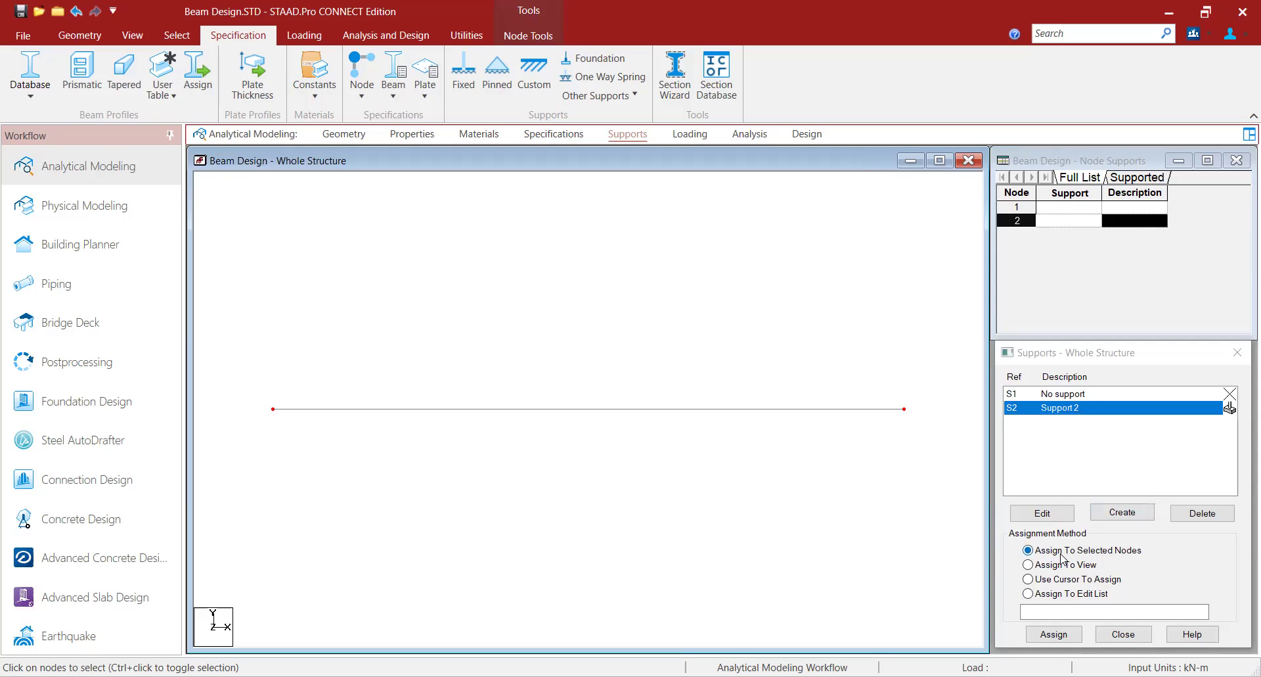
pyautogui.click(1053, 634)
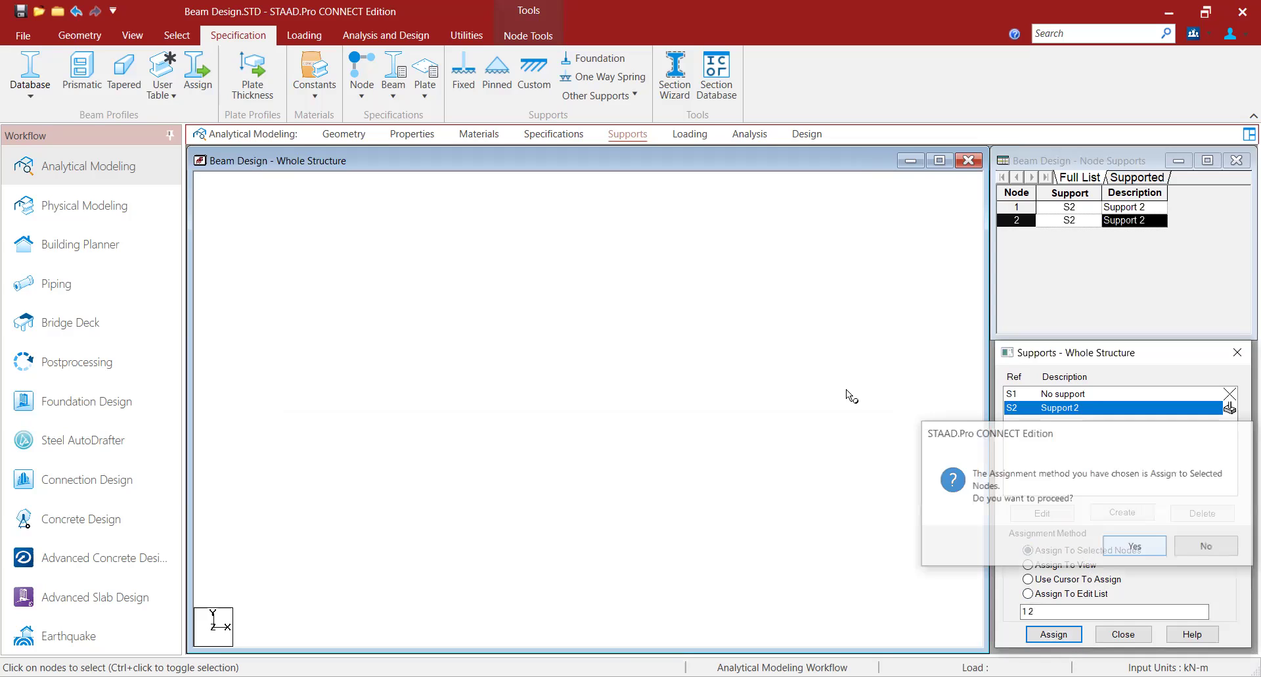
pyautogui.press('Return')
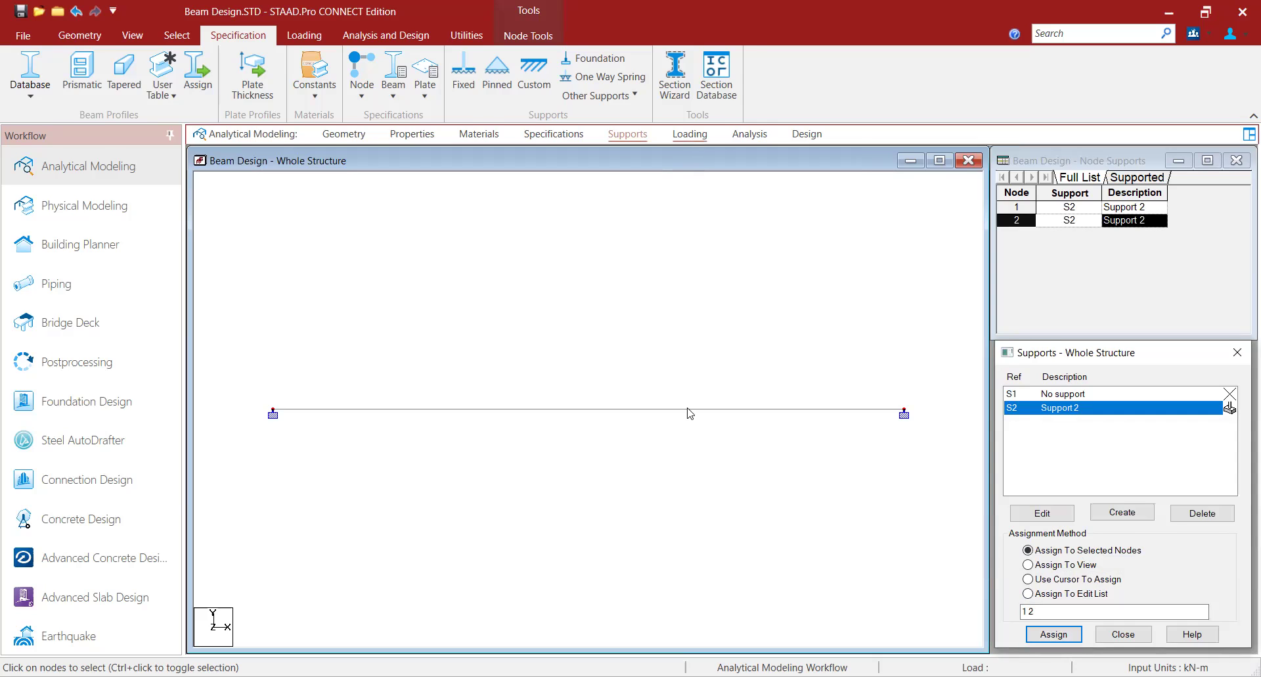
pyautogui.click(661, 382)
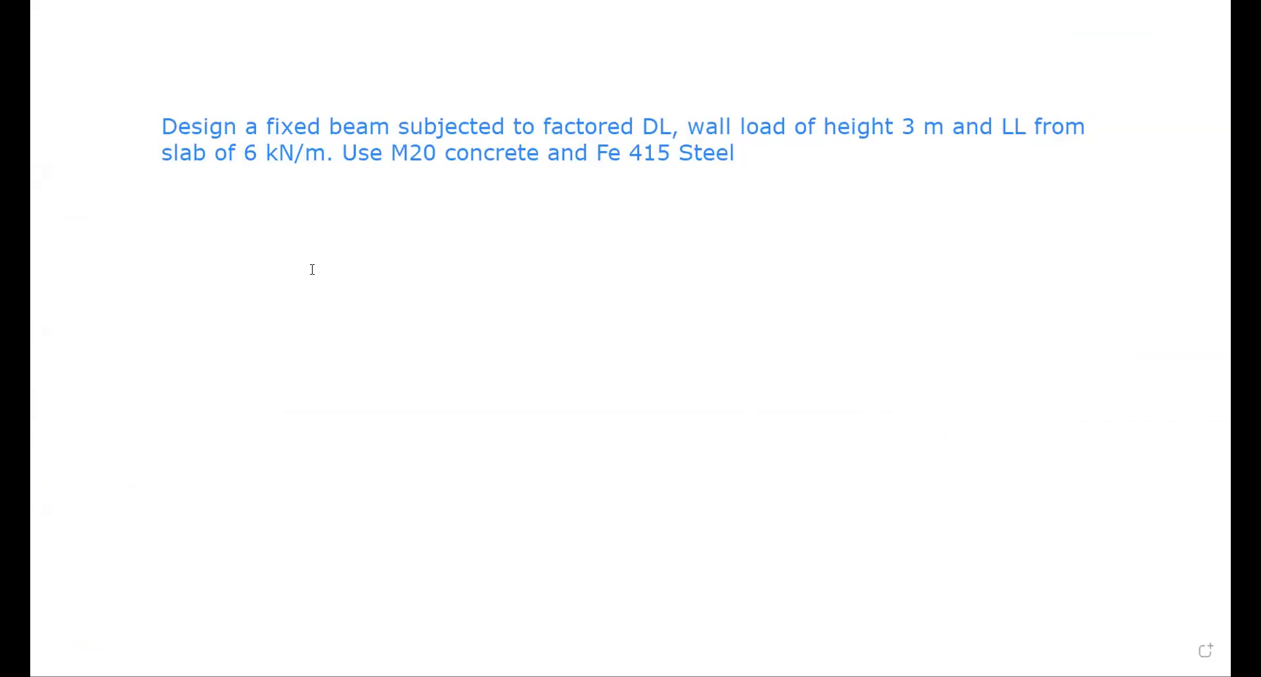
# Step: Add a note under the problem statement reading 'wall load = 20 * 0.2'
pyautogui.click(204, 259)
pyautogui.write('wall l')
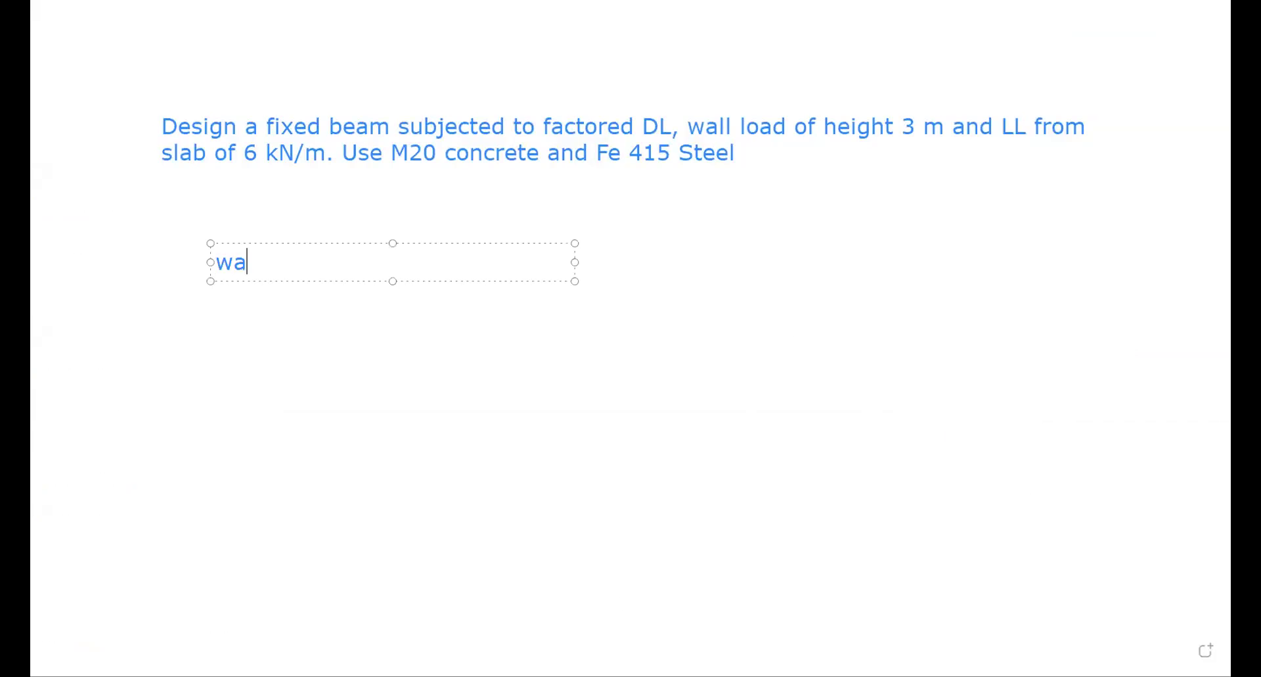
pyautogui.write('= 20')
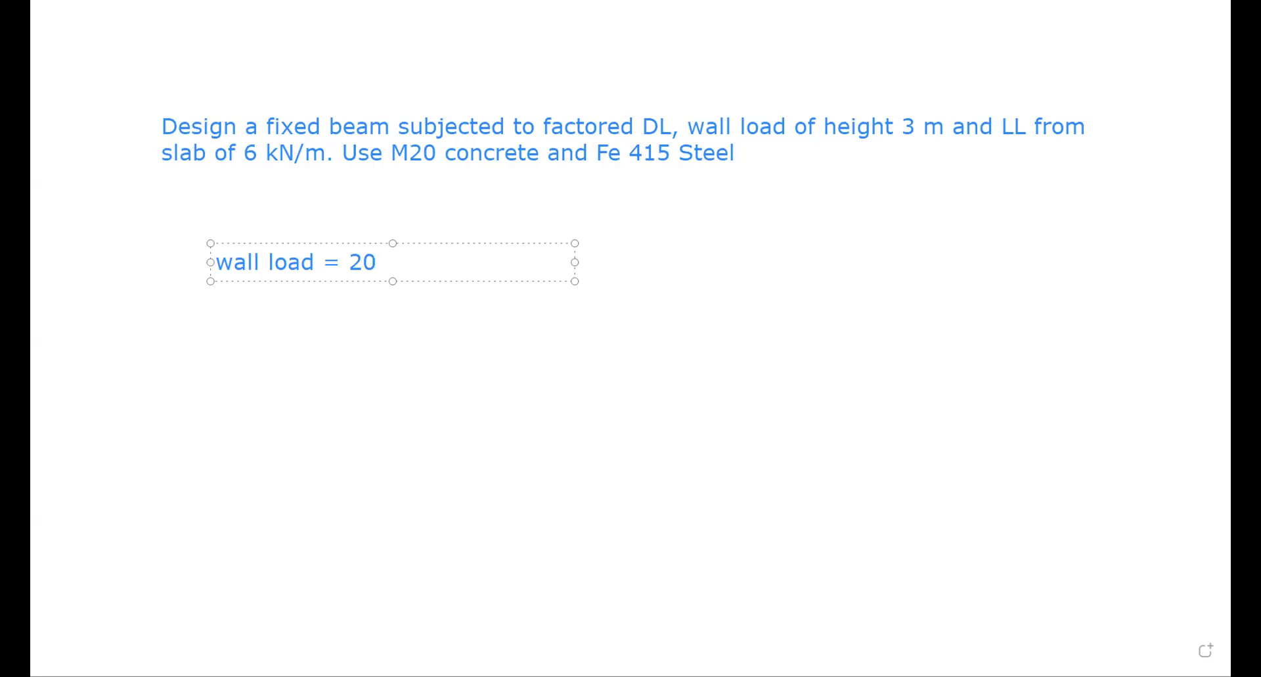
pyautogui.write(' * 0.2')
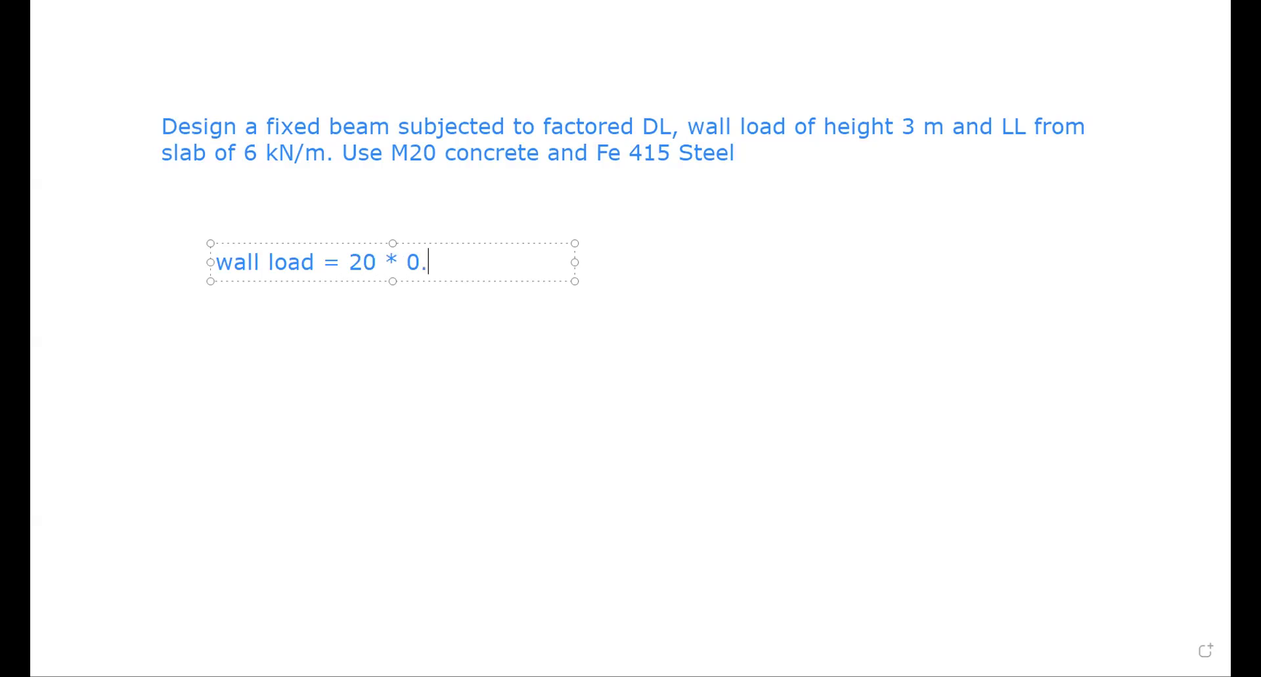
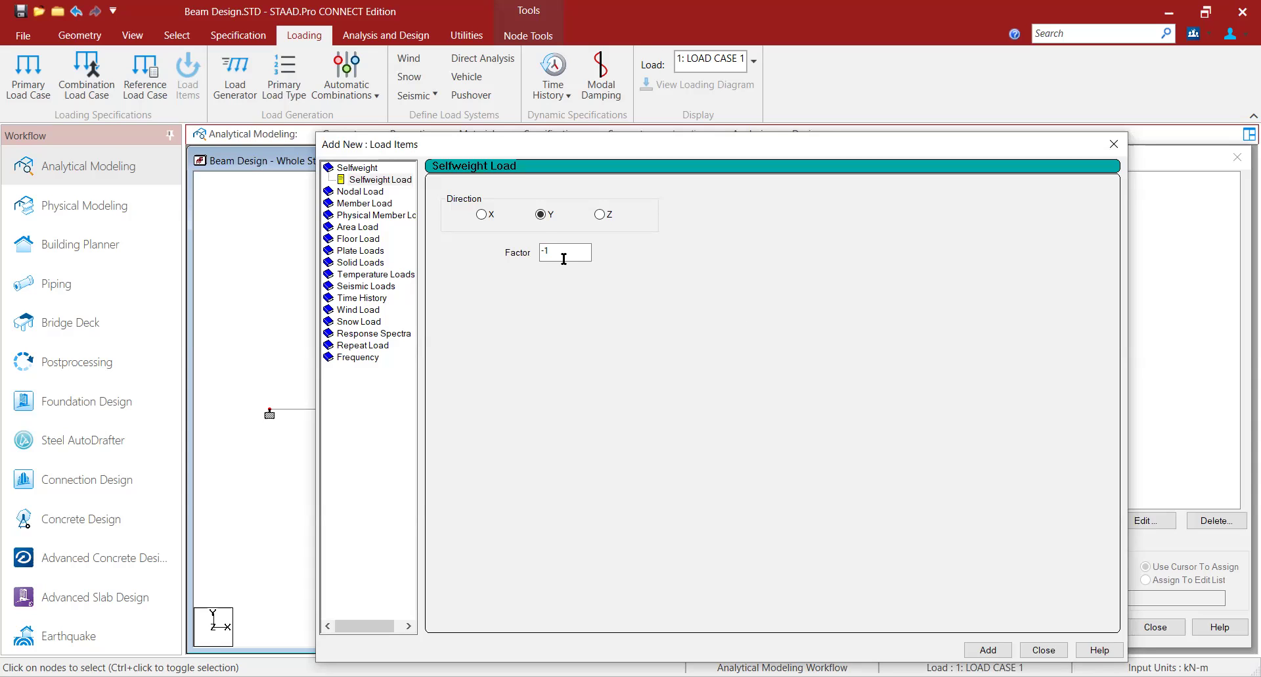
# Step: Choose Selfweight Load for Load Case 1, with direction Y and factor -1
pyautogui.click(385, 180)
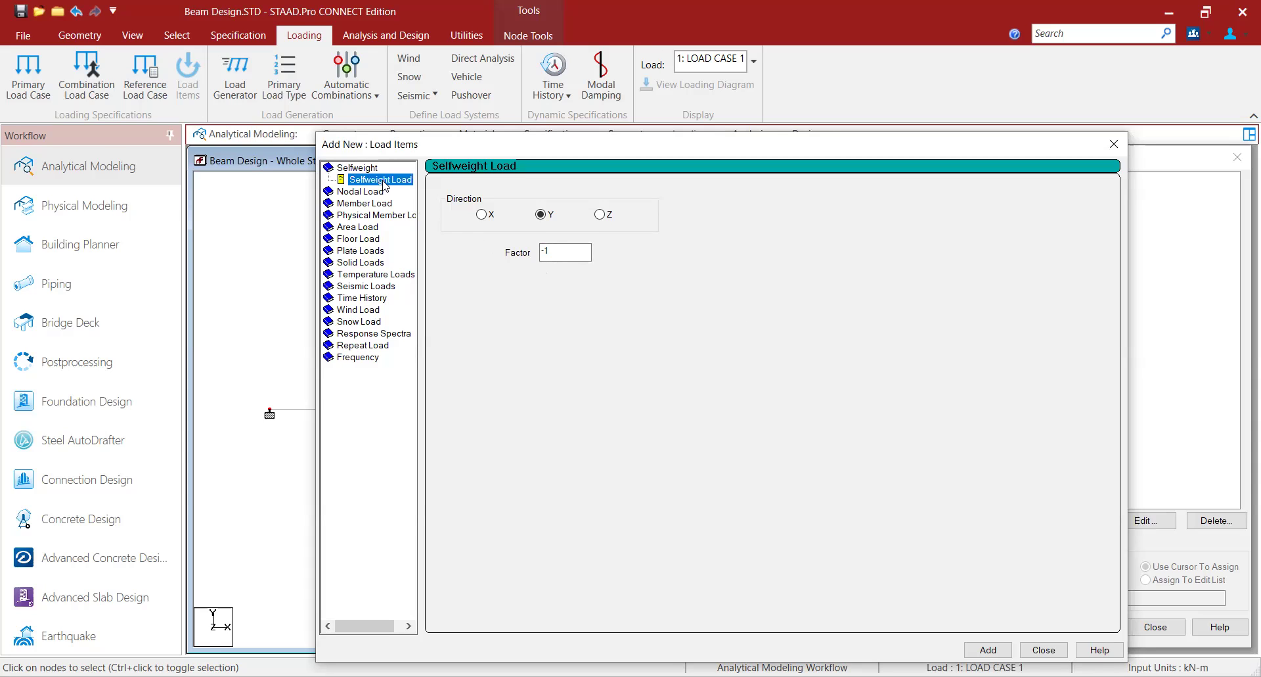
# Step: Change the selfweight factor to -1.5 and add the load to Load Case 1
pyautogui.click(560, 251)
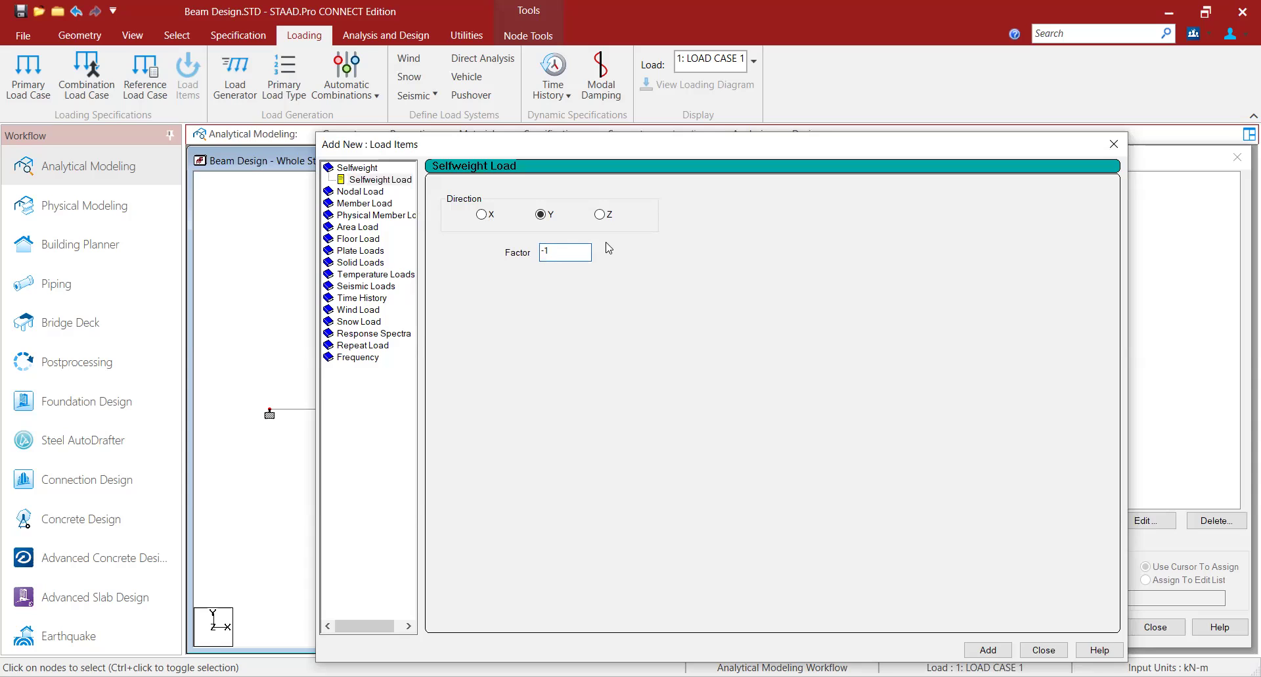
pyautogui.write('.5')
pyautogui.click(976, 650)
pyautogui.moveTo(902, 144); pyautogui.dragTo(756, 107)
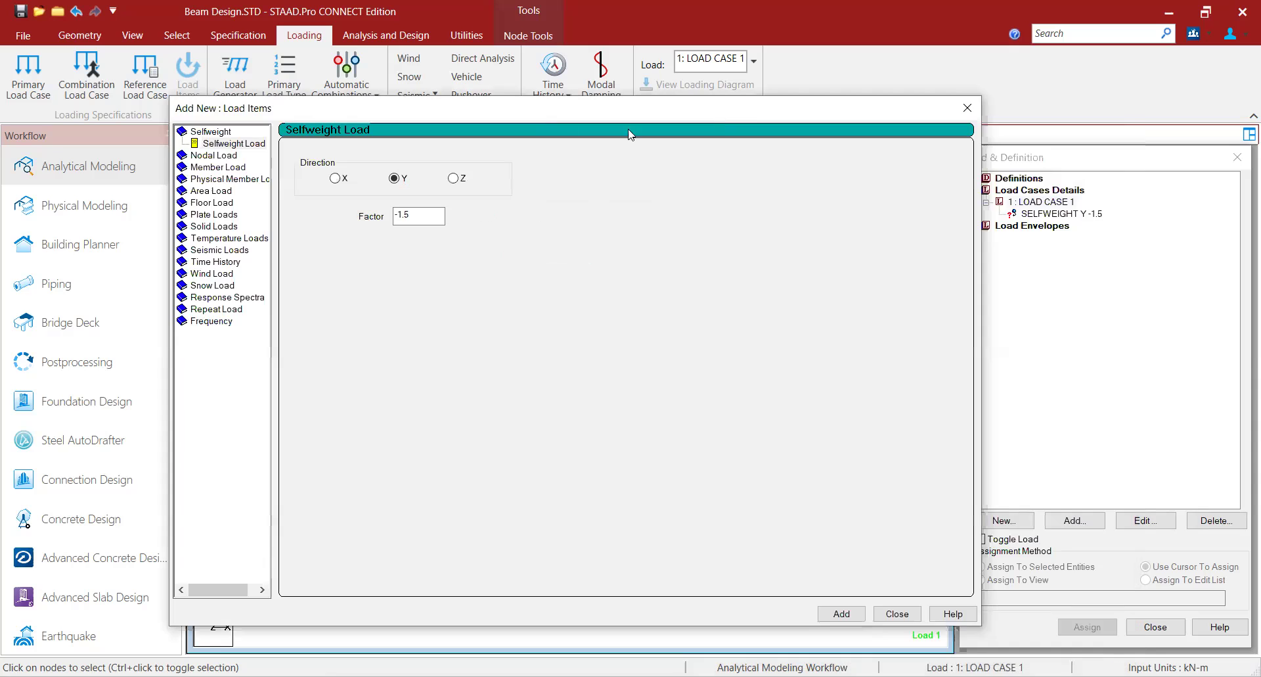
# Step: Add uniform GY member loads of -18 kN/m and -9 kN/m to Load Case 1
pyautogui.click(240, 167)
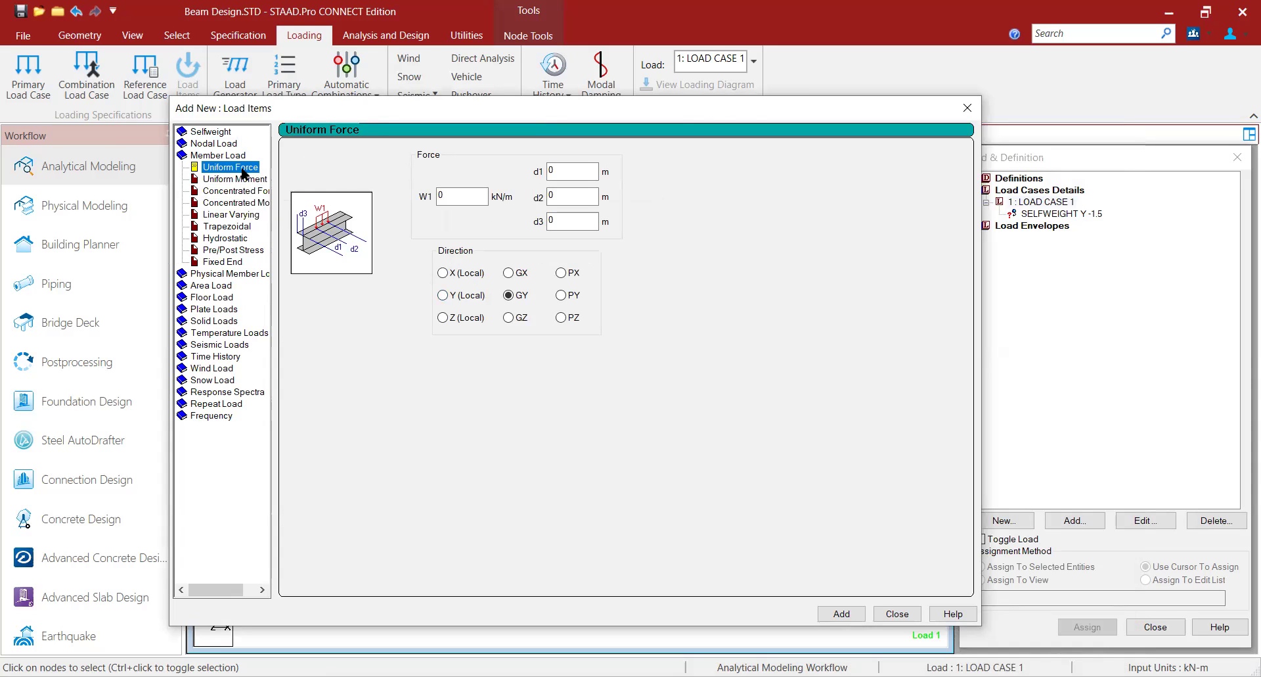
pyautogui.click(452, 197)
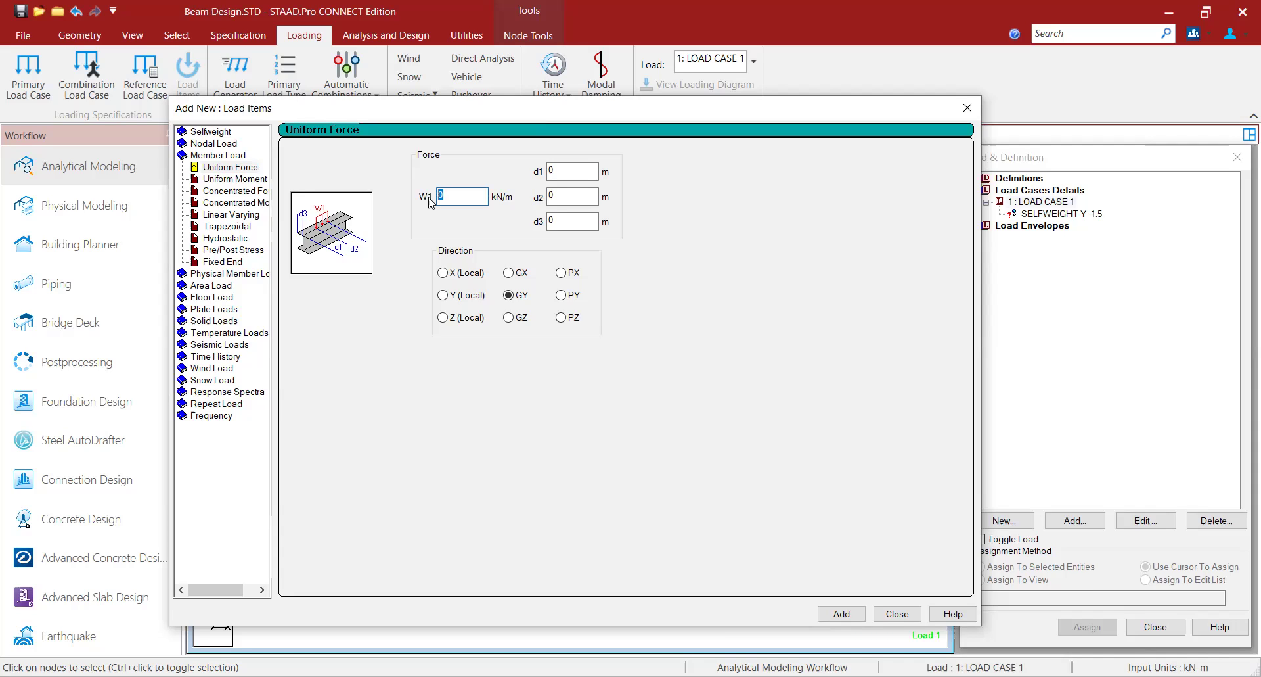
pyautogui.write('-18')
pyautogui.click(842, 613)
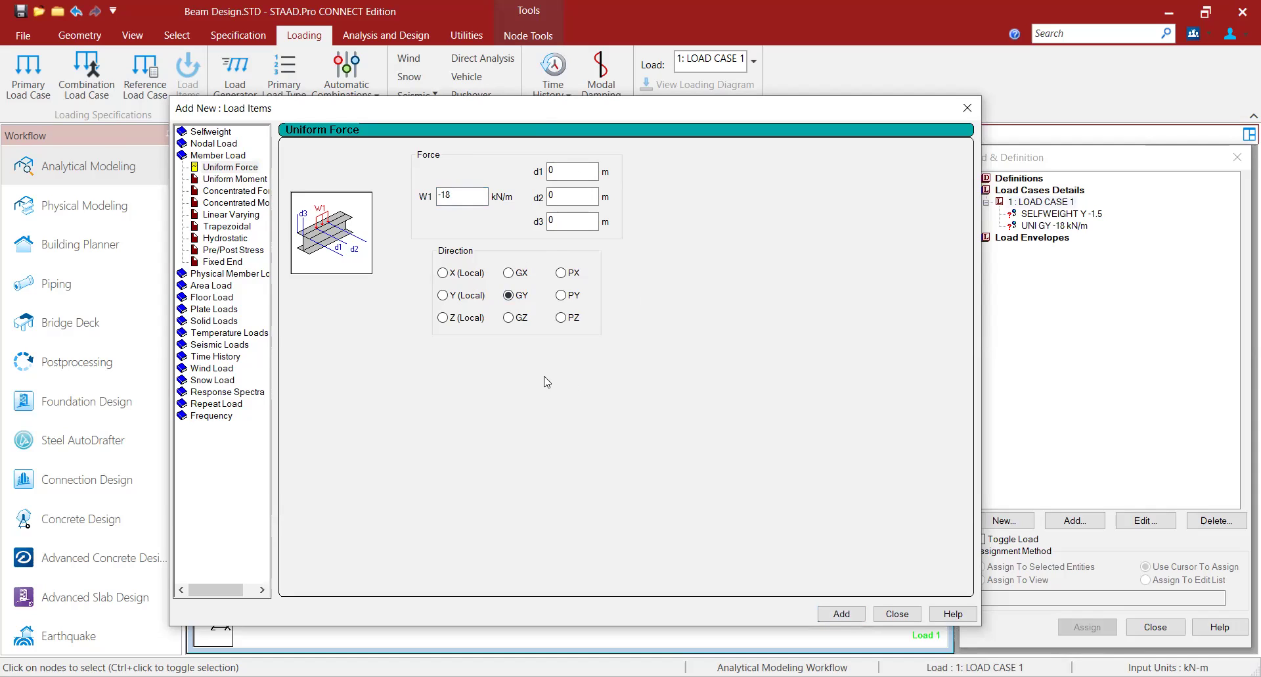
pyautogui.doubleClick(456, 198)
pyautogui.write('-9')
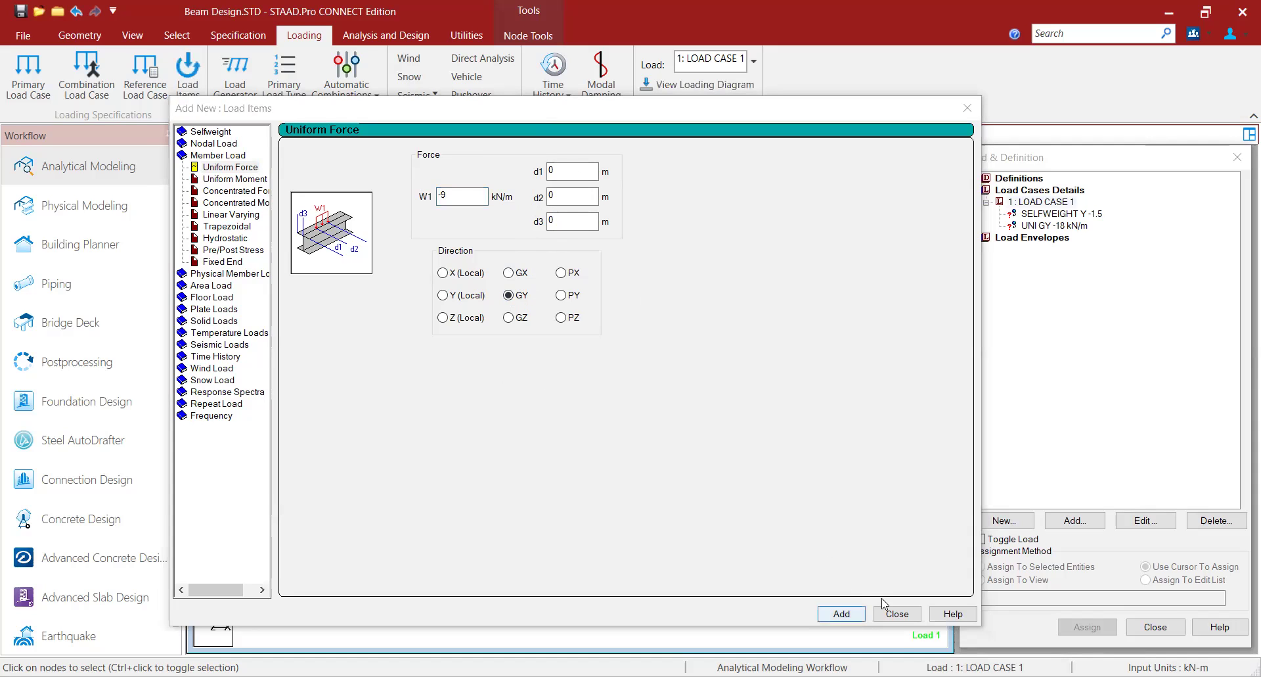
pyautogui.click(968, 108)
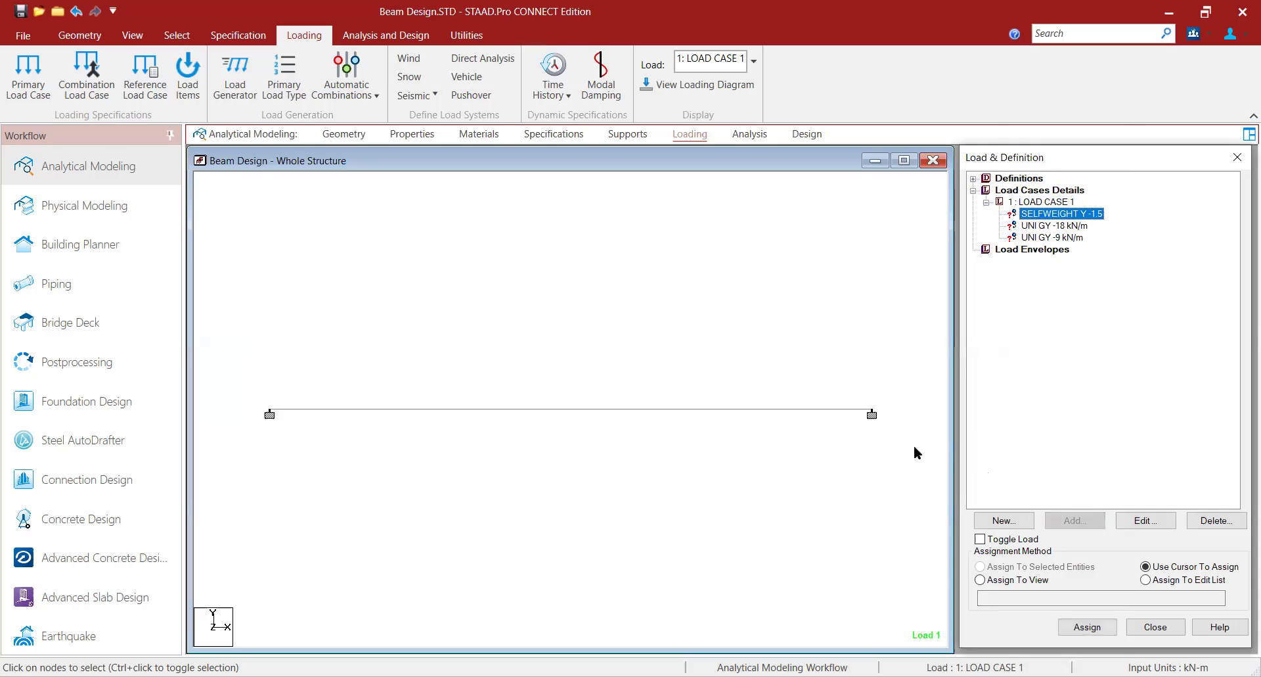
# Step: Assign the selfweight load to beam 1
pyautogui.click(1025, 584)
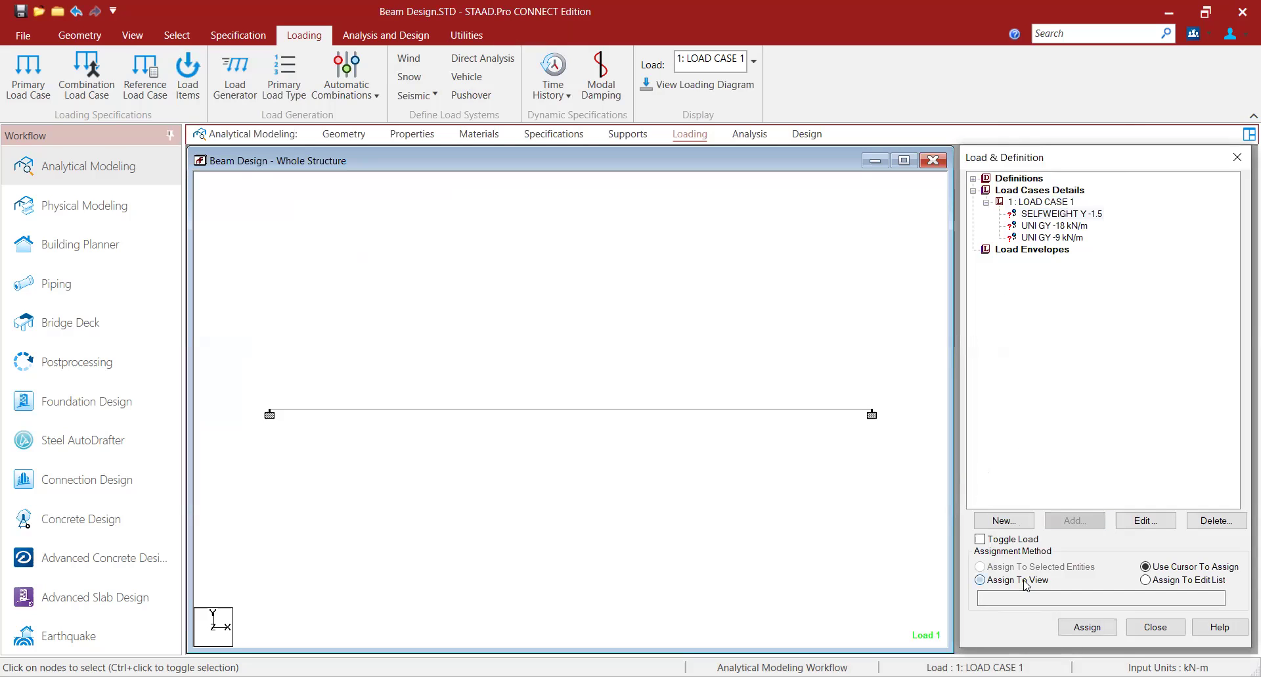
pyautogui.click(1064, 214)
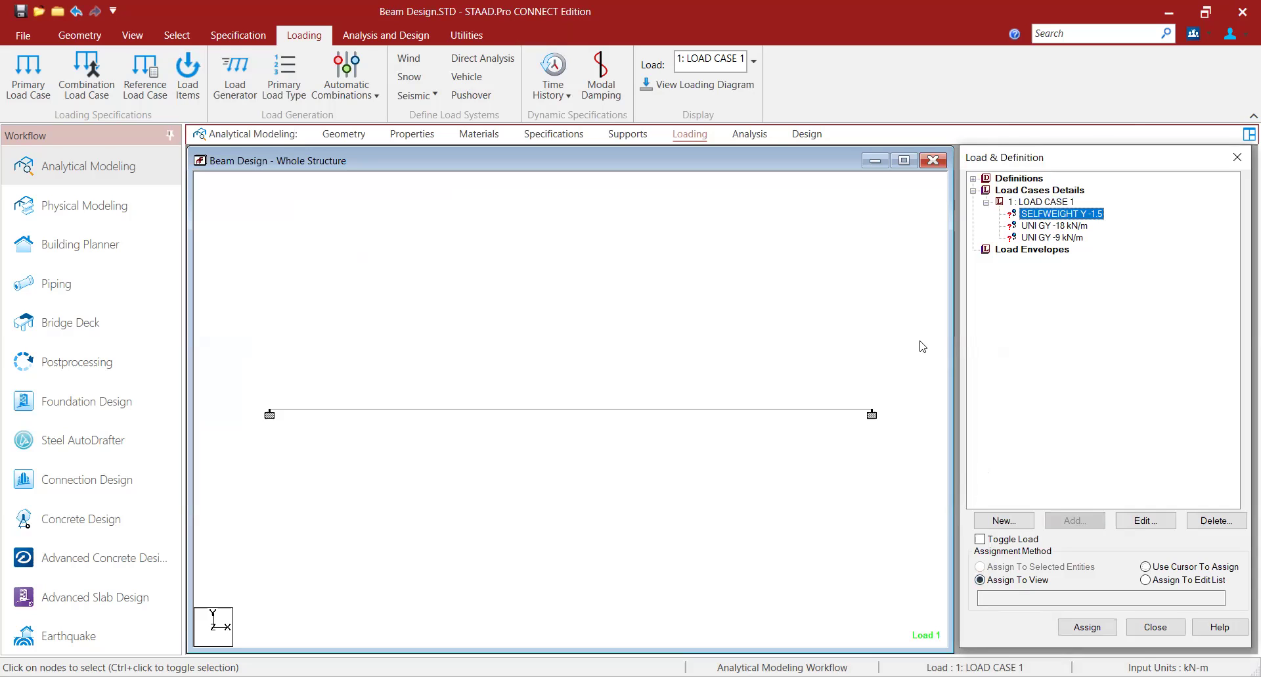
pyautogui.click(736, 410)
pyautogui.click(1059, 569)
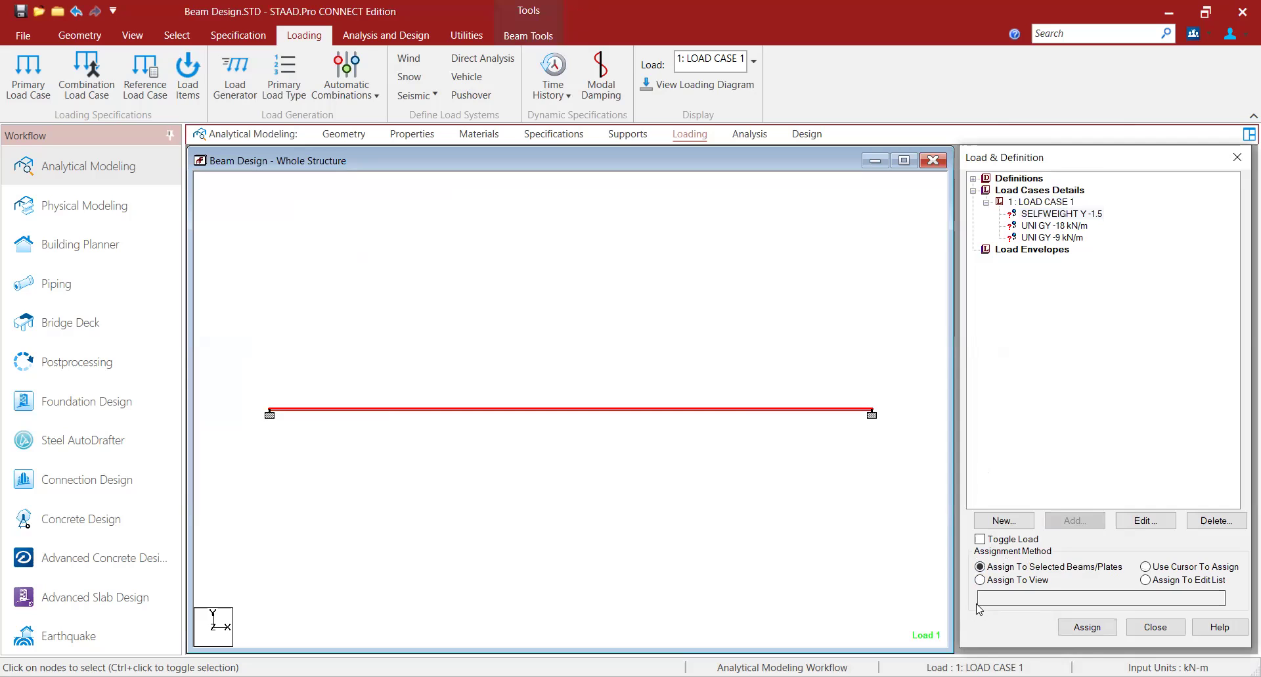
pyautogui.click(1078, 626)
pyautogui.click(1047, 445)
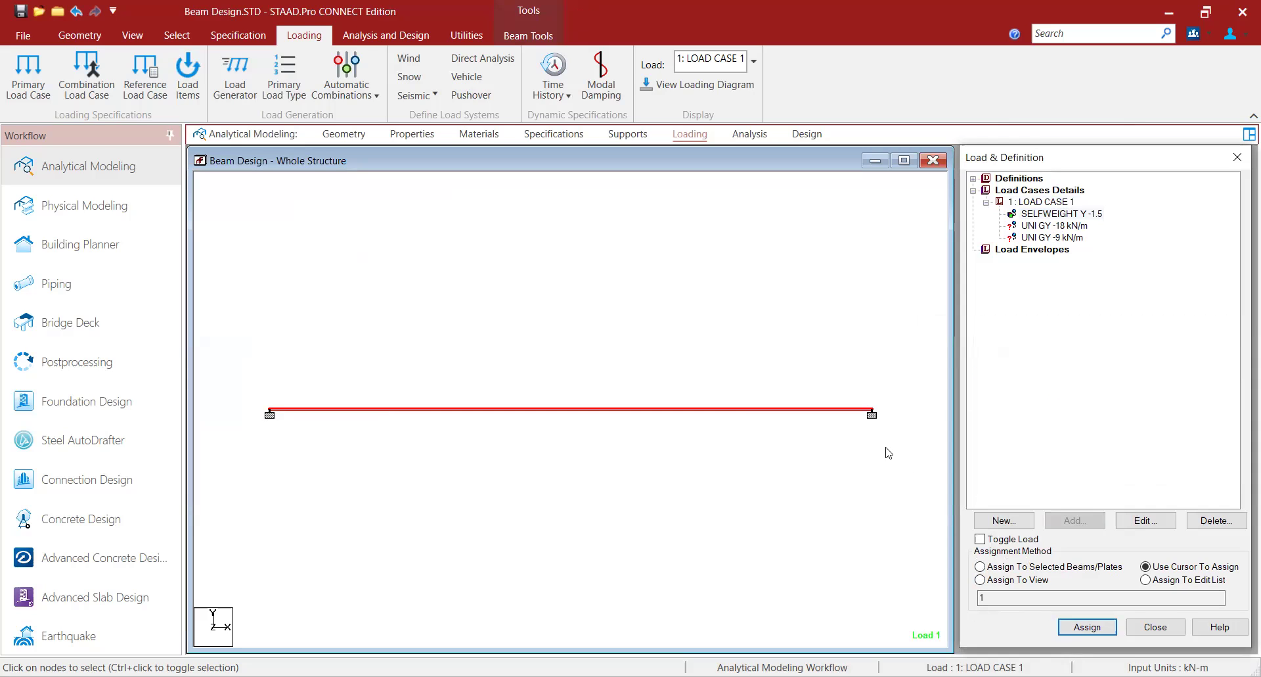
# Step: Assign the -18 kN/m and -9 kN/m uniform loads to the members in view
pyautogui.click(1049, 226)
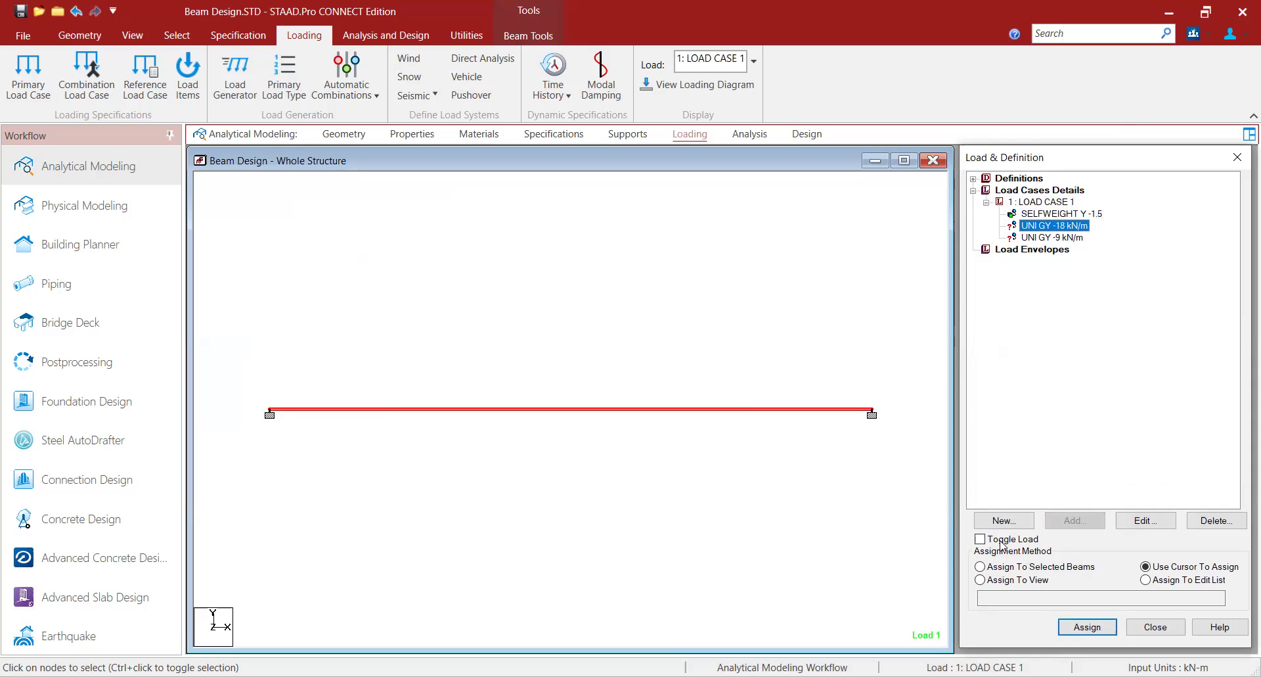
pyautogui.click(1029, 580)
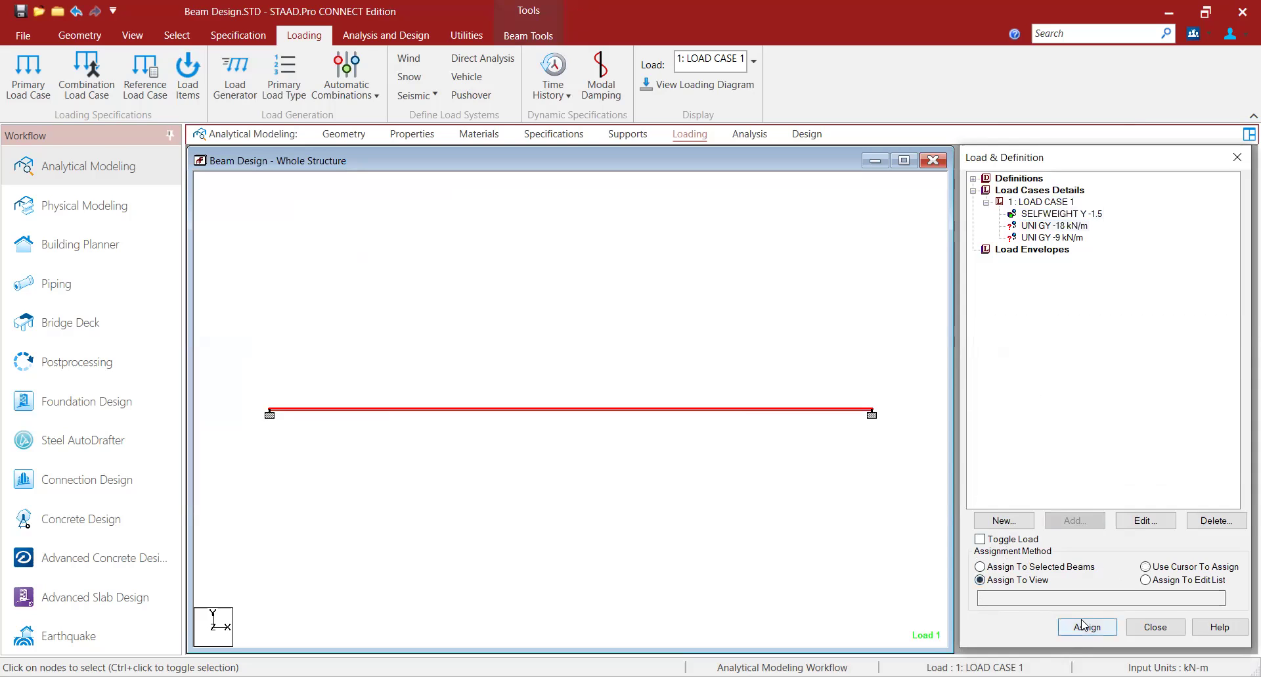
pyautogui.click(1088, 627)
pyautogui.click(1136, 443)
pyautogui.click(1045, 249)
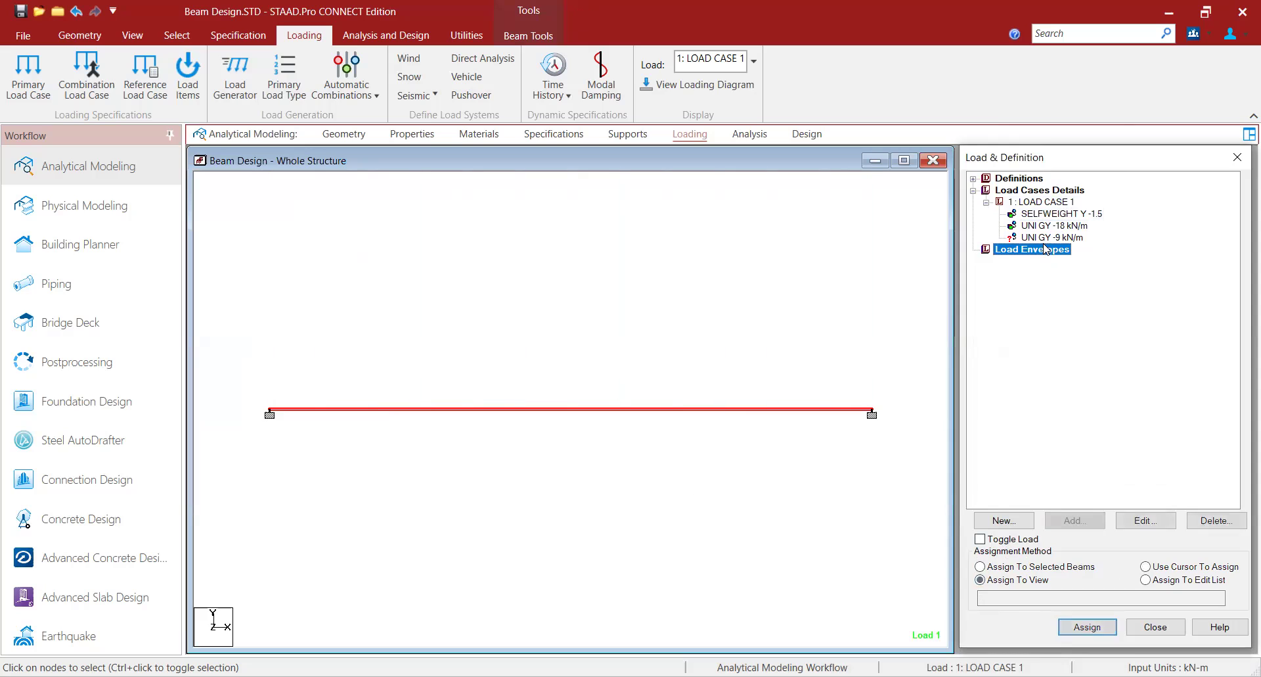
pyautogui.click(1052, 237)
pyautogui.click(1087, 627)
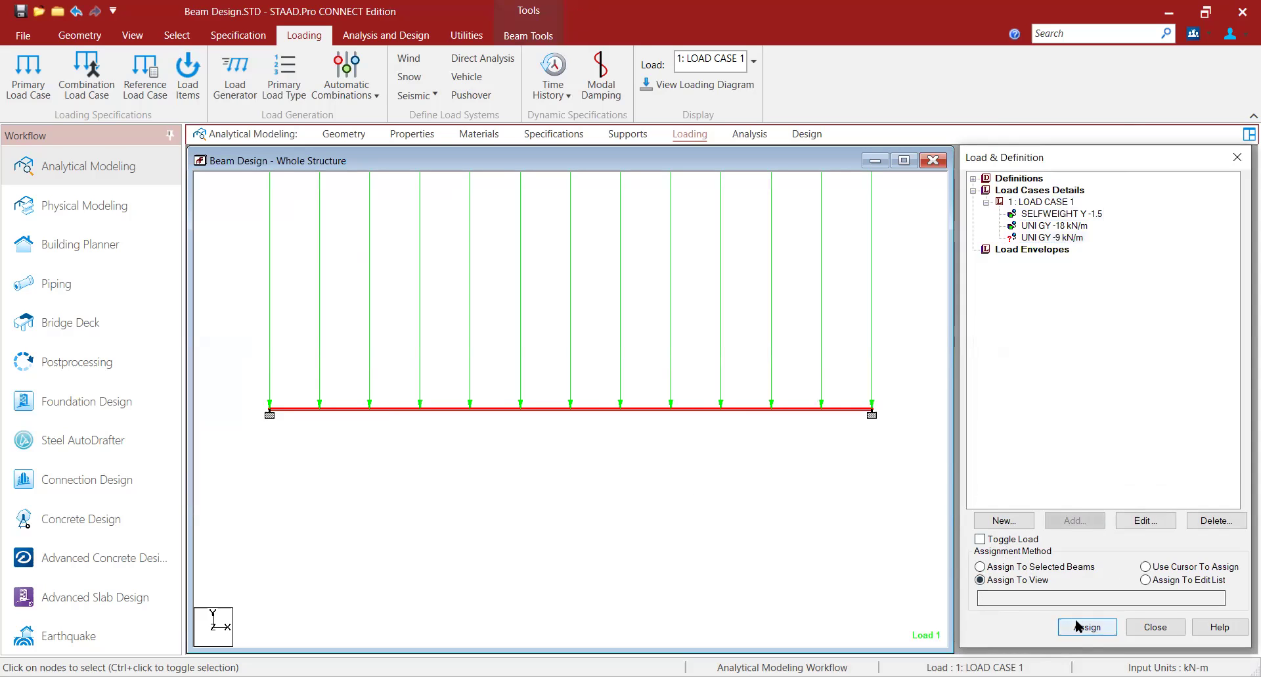
pyautogui.click(1132, 444)
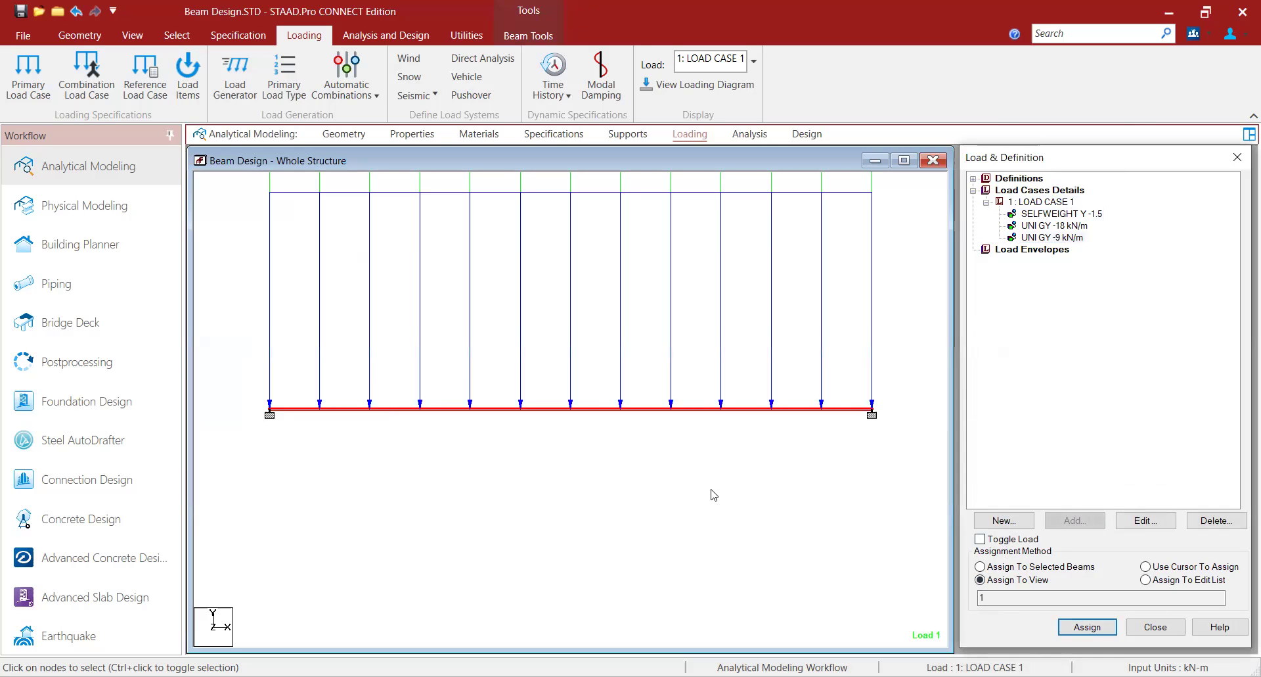
pyautogui.rightClick(691, 479)
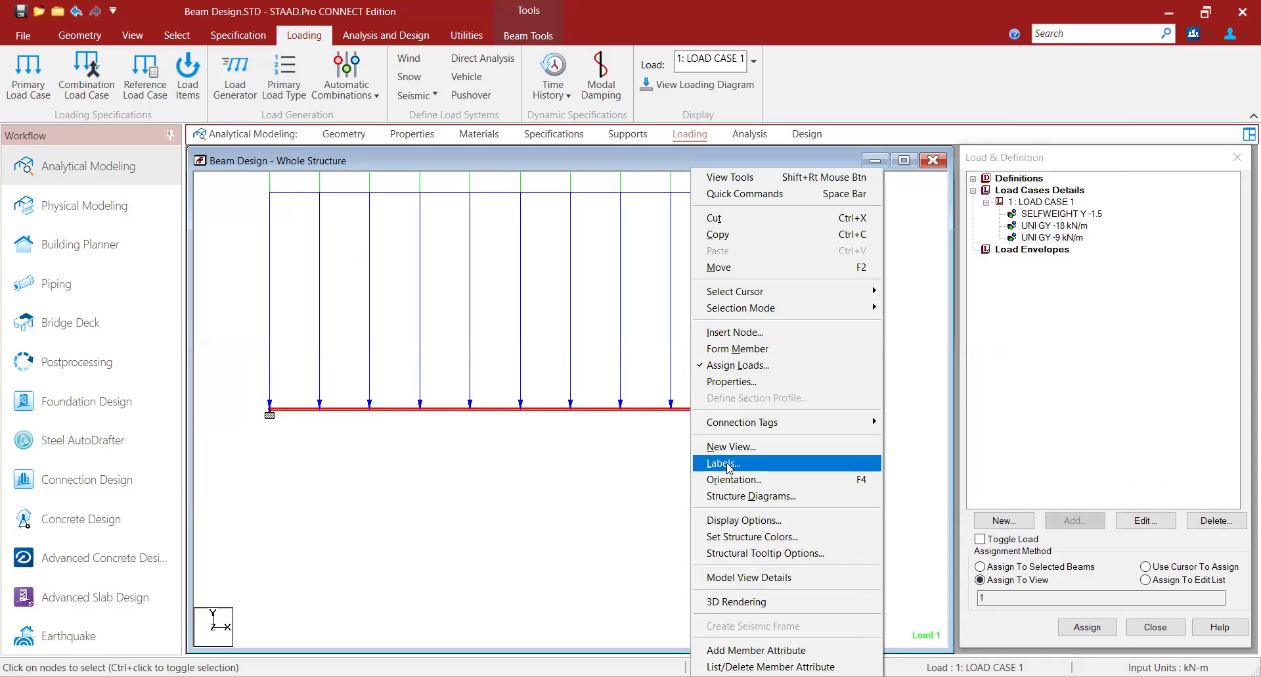
# Step: Set the Dist. Force display scale to 20 kN/m per m and apply it
pyautogui.click(723, 463)
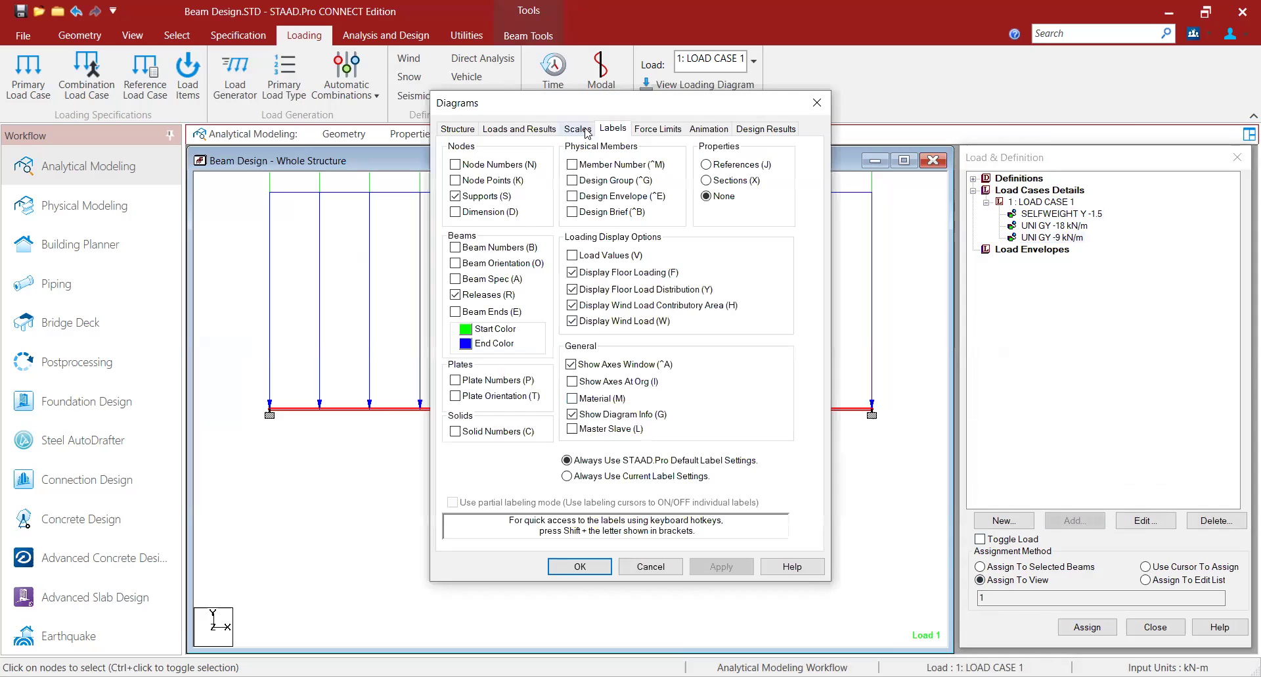
pyautogui.click(578, 128)
pyautogui.doubleClick(525, 190)
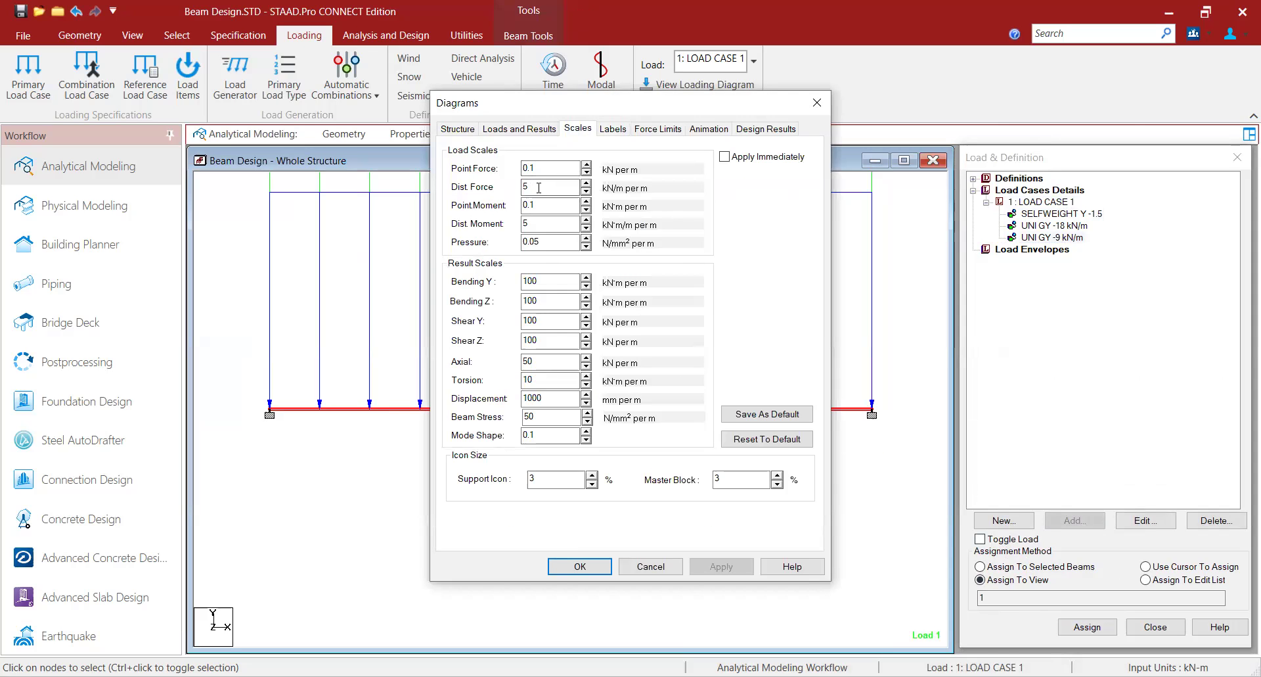
pyautogui.write('20')
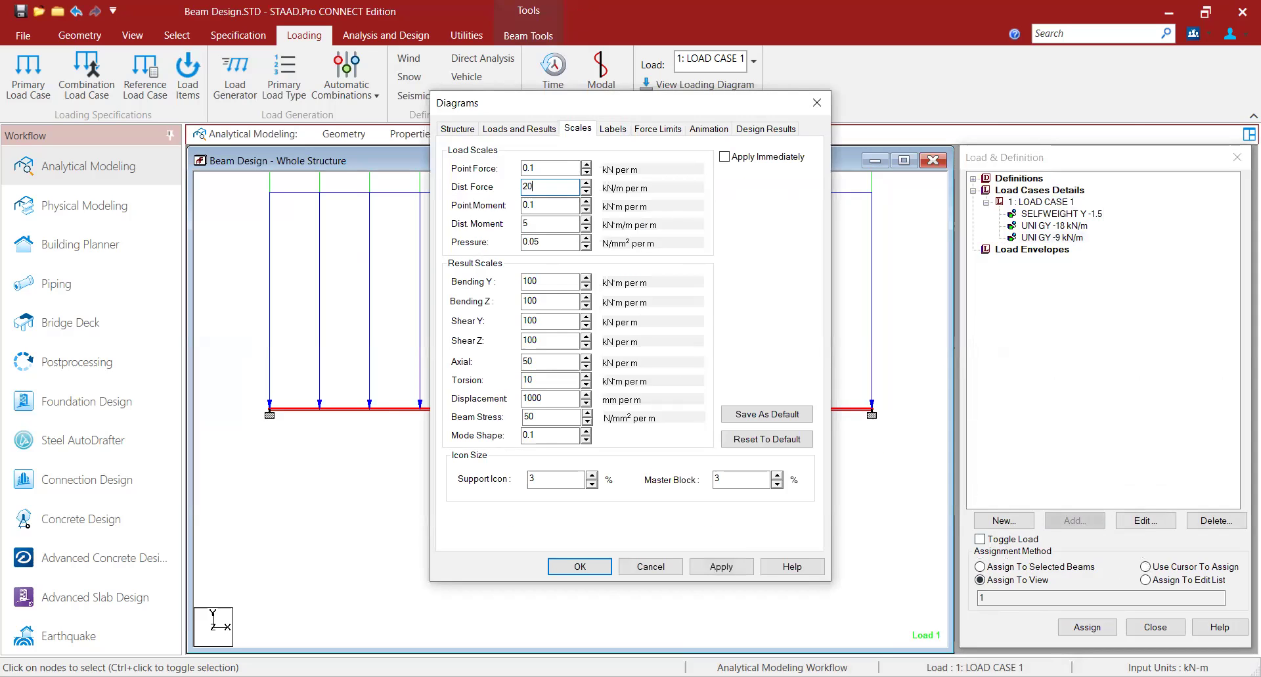
pyautogui.click(722, 567)
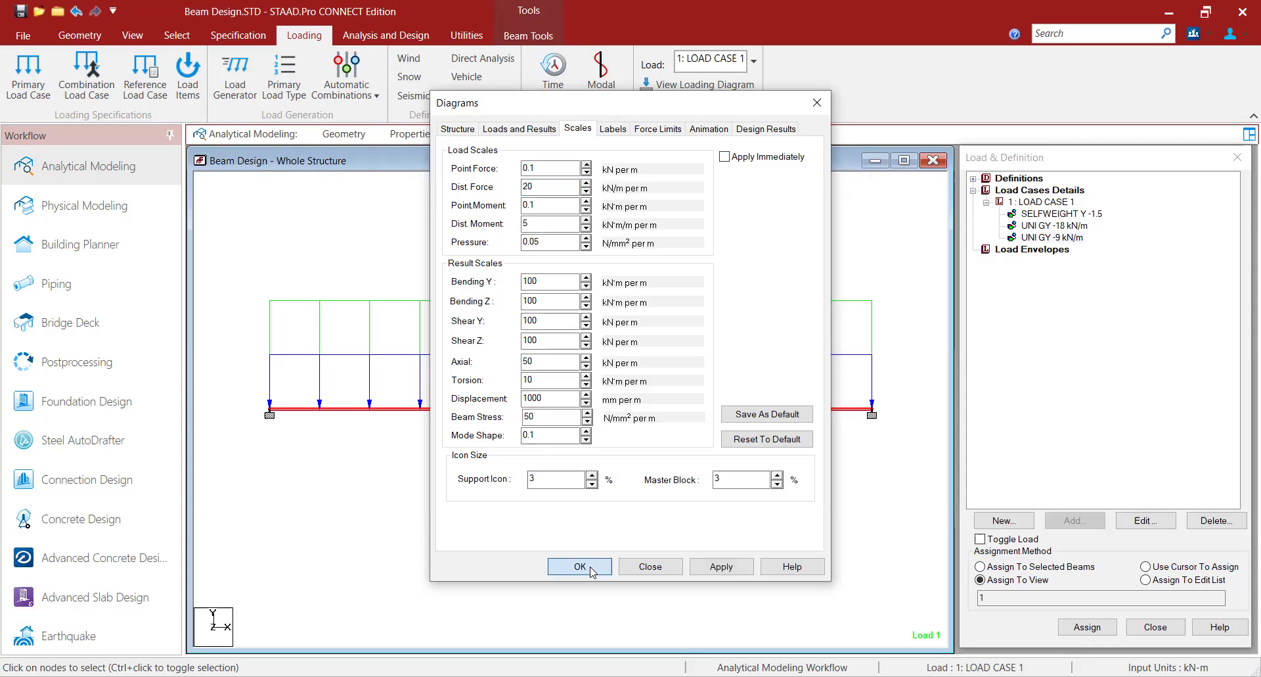
pyautogui.click(579, 567)
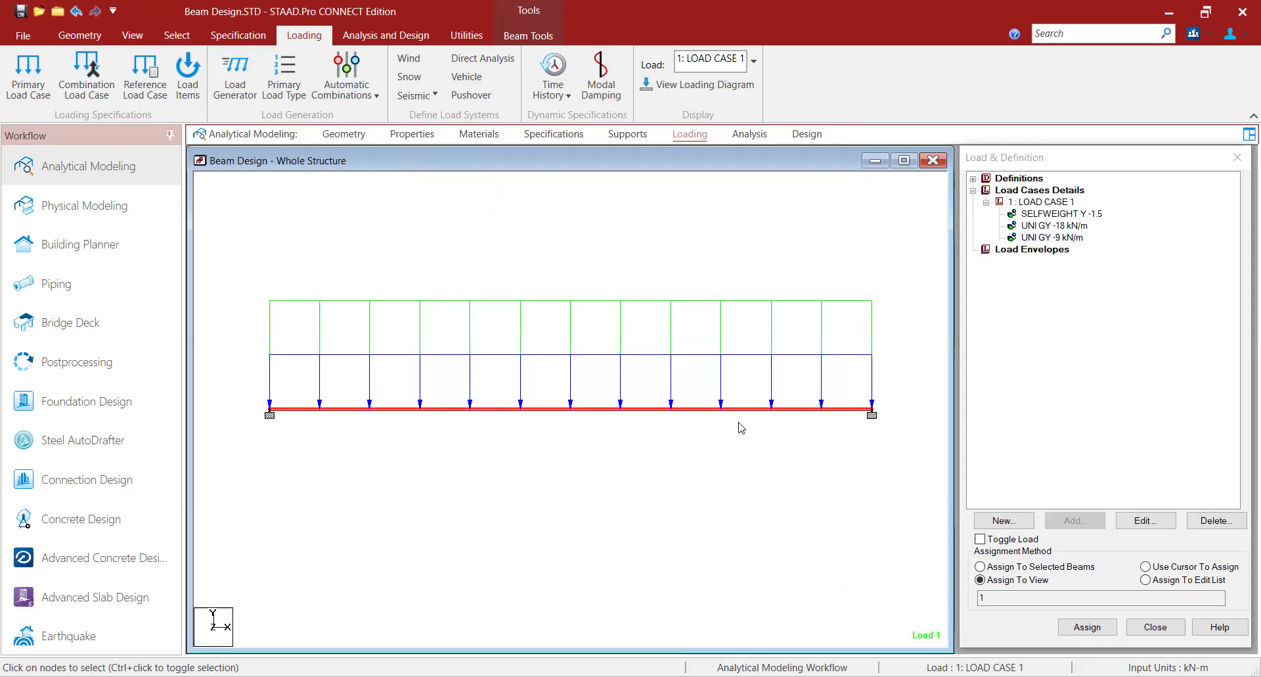
# Step: Add a PERFORM ANALYSIS command, then save the model and run the analysis
pyautogui.click(408, 39)
pyautogui.click(39, 83)
pyautogui.click(666, 577)
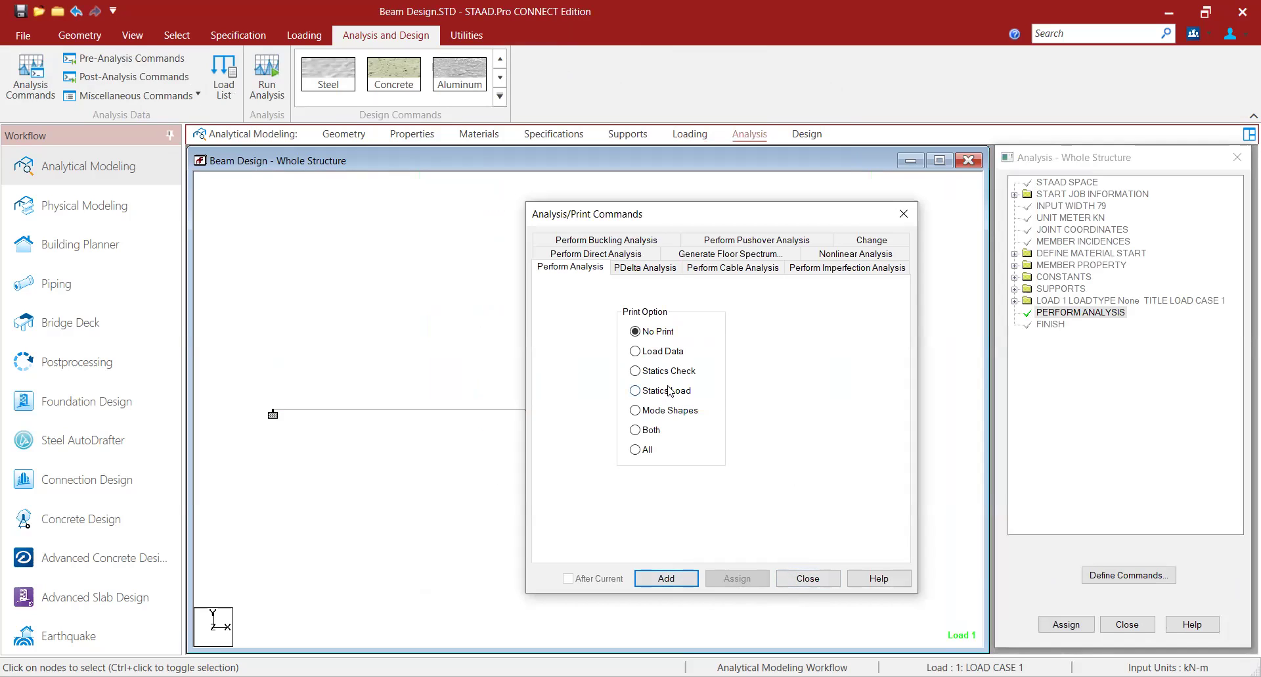
pyautogui.click(808, 578)
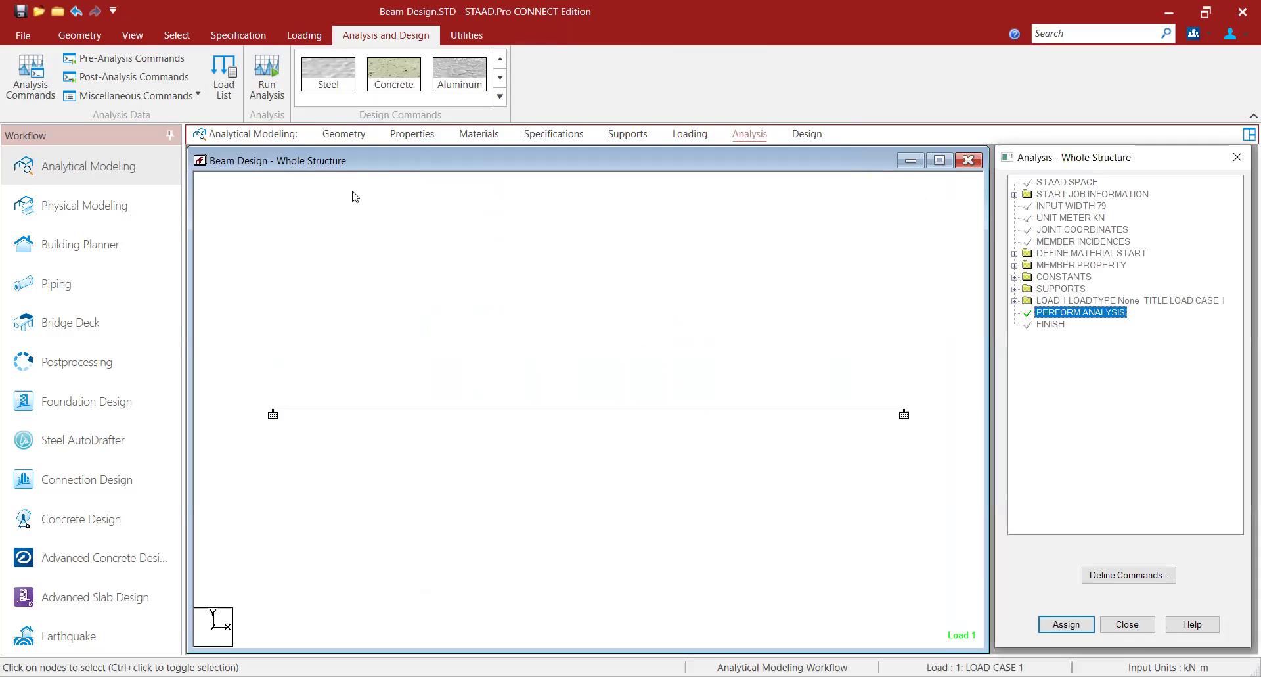
pyautogui.click(267, 95)
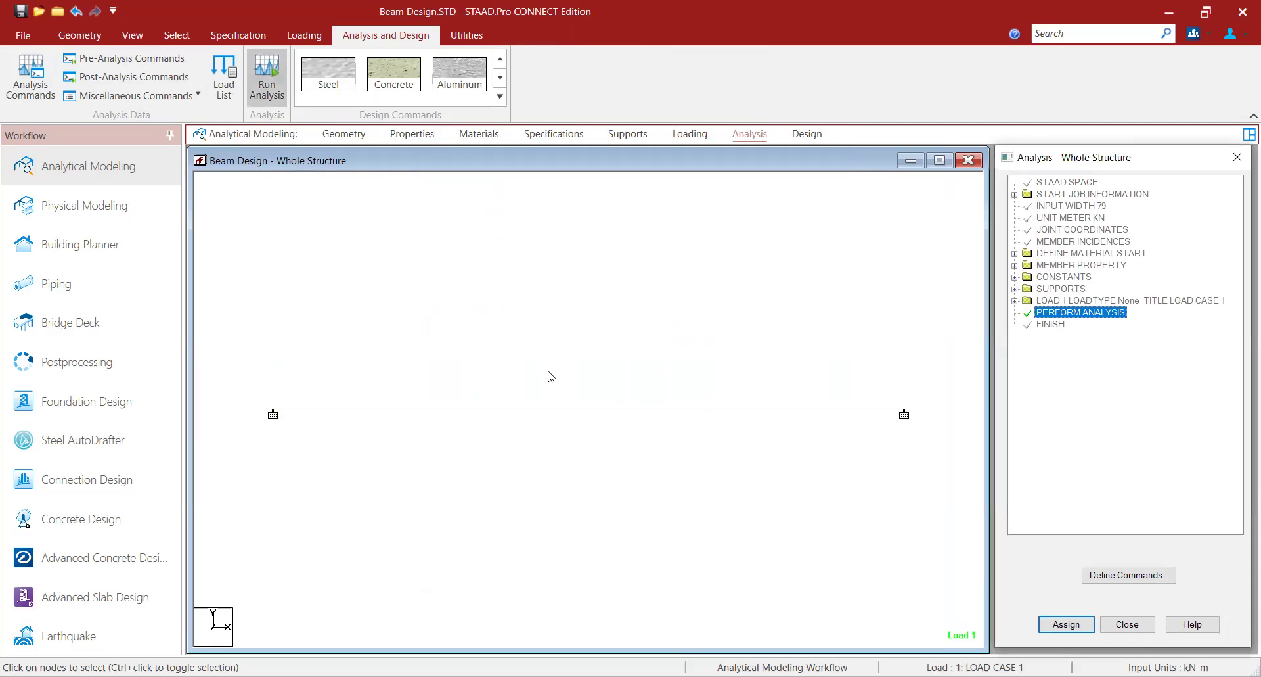
pyautogui.click(615, 428)
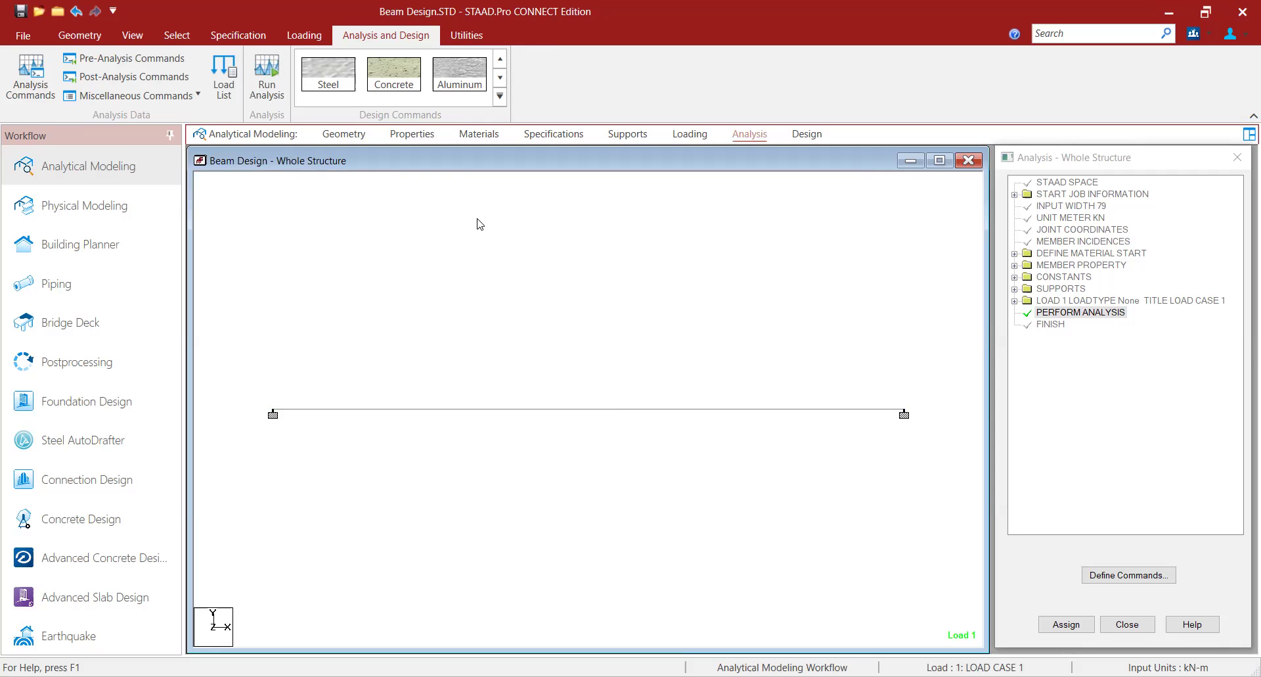
# Step: Switch to concrete design and pick IS456 as the current code
pyautogui.click(817, 135)
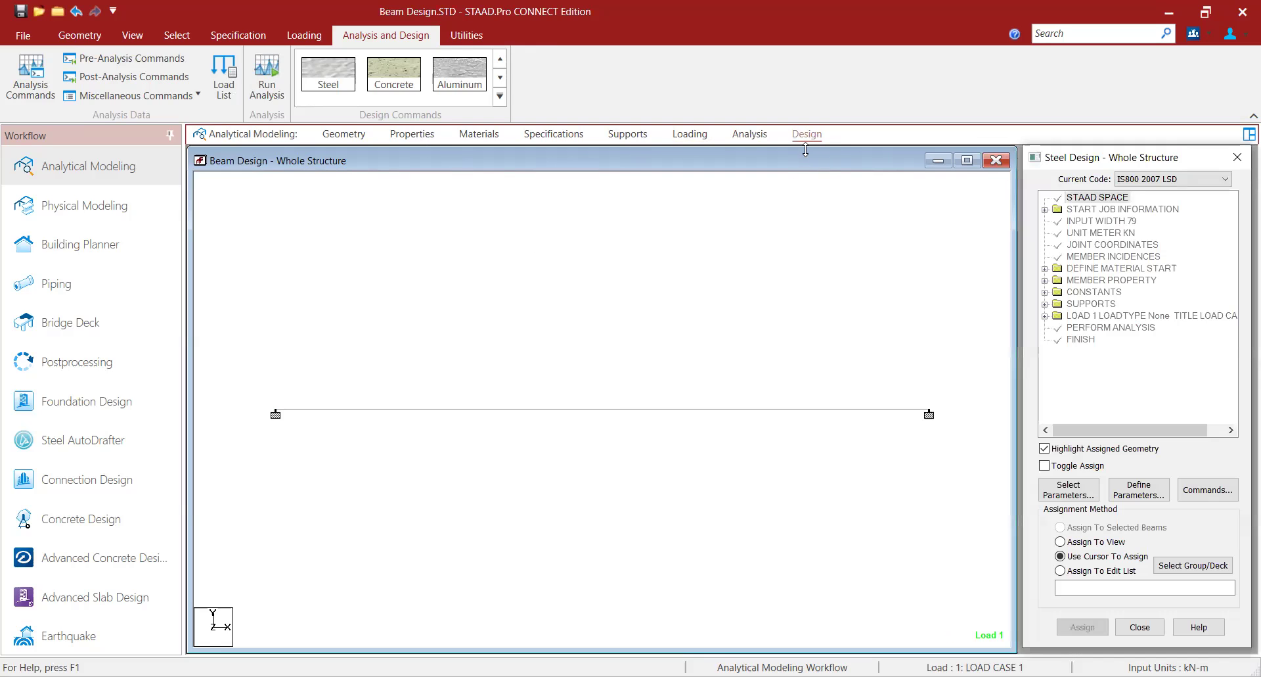
pyautogui.click(407, 85)
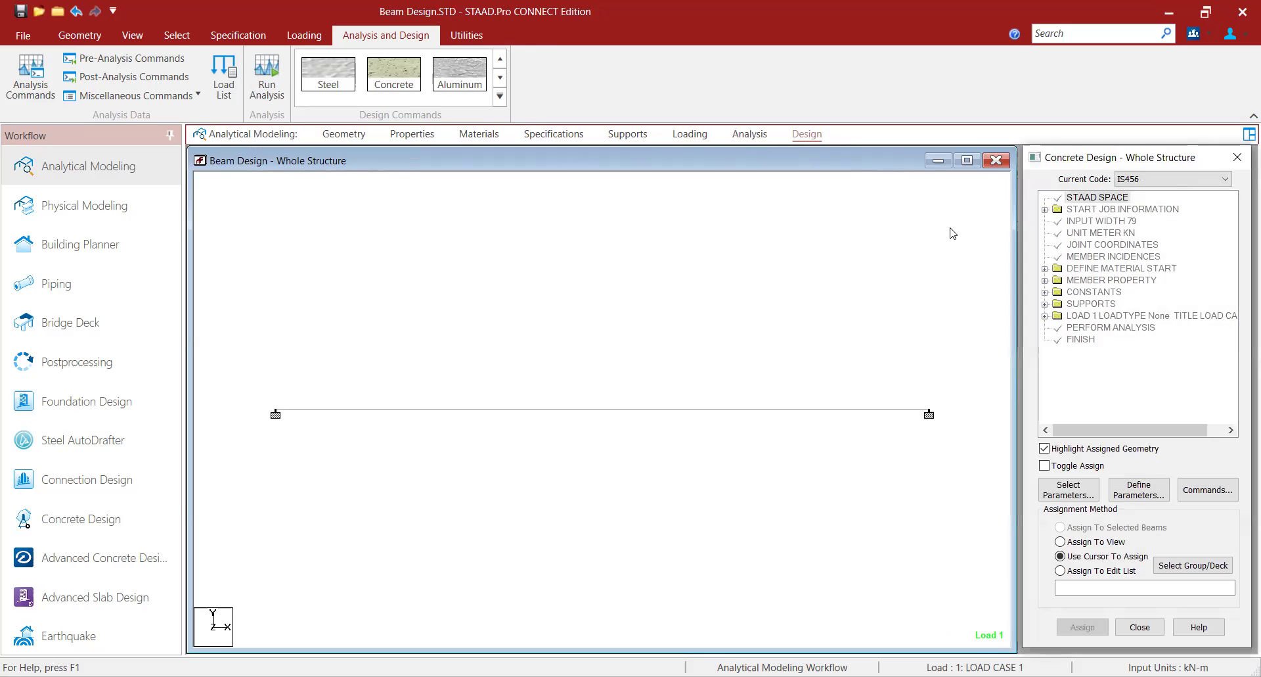
pyautogui.click(1178, 180)
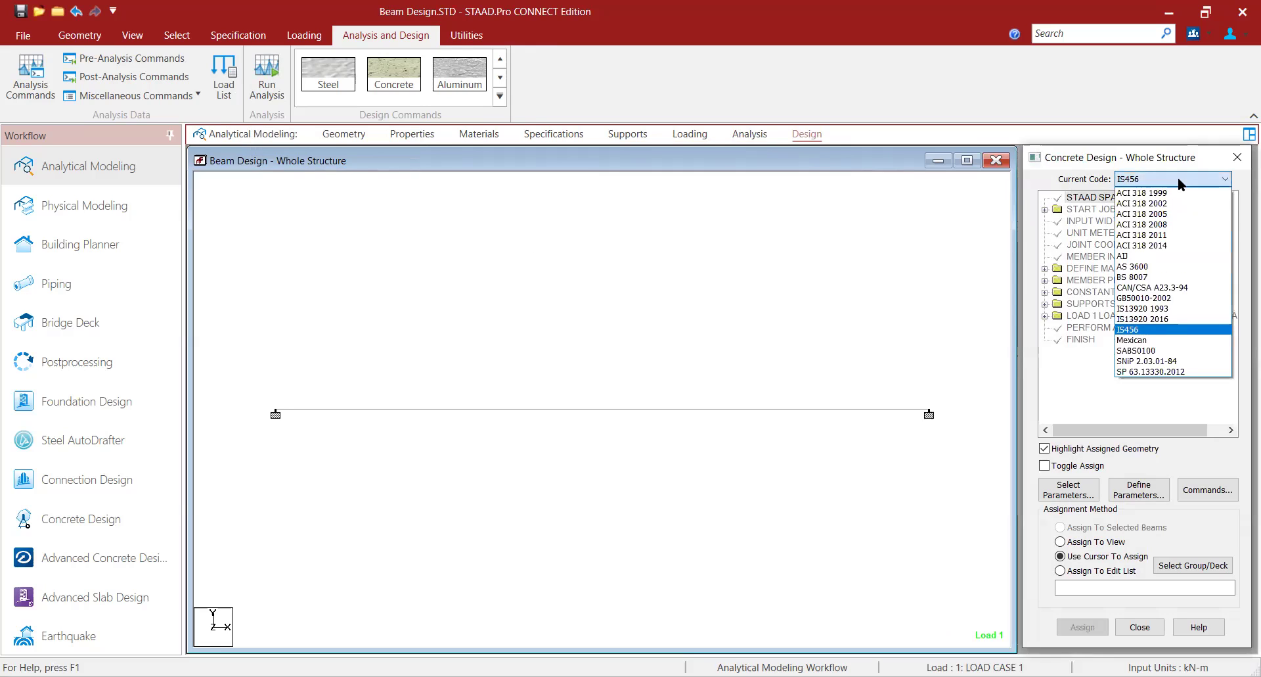
pyautogui.click(1145, 331)
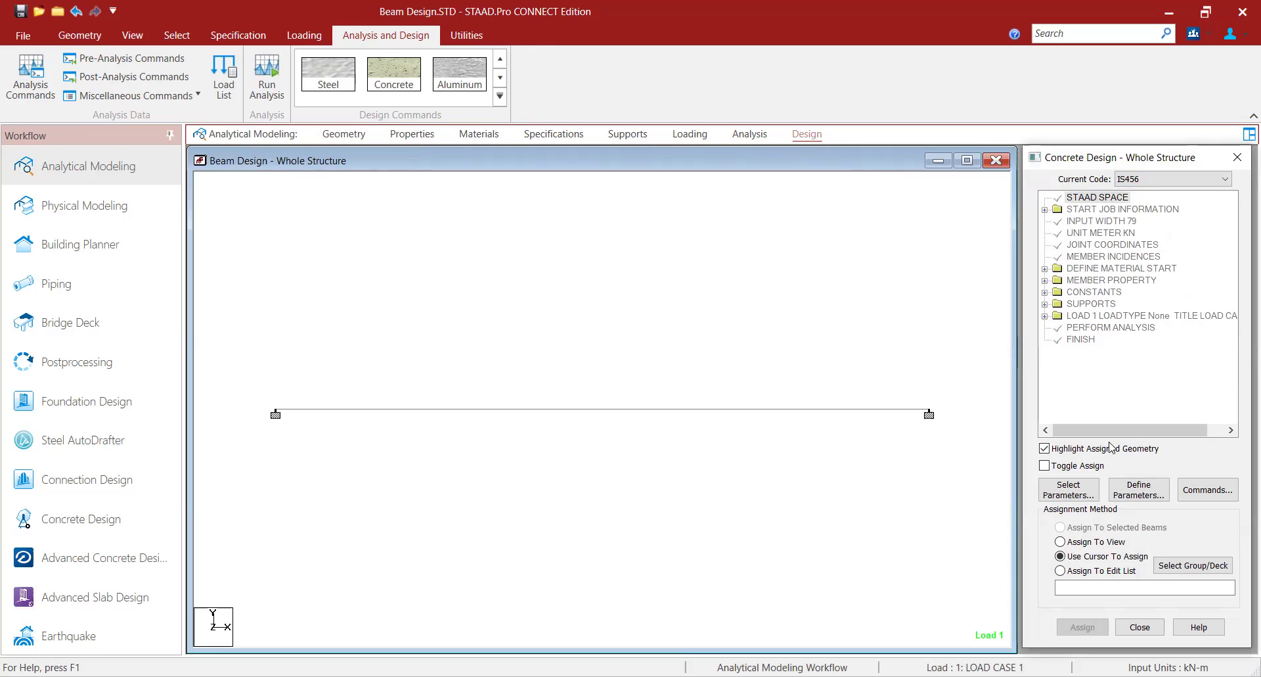
# Step: Clear the chosen design parameters and add Fc, the concrete compressive strength
pyautogui.click(1060, 490)
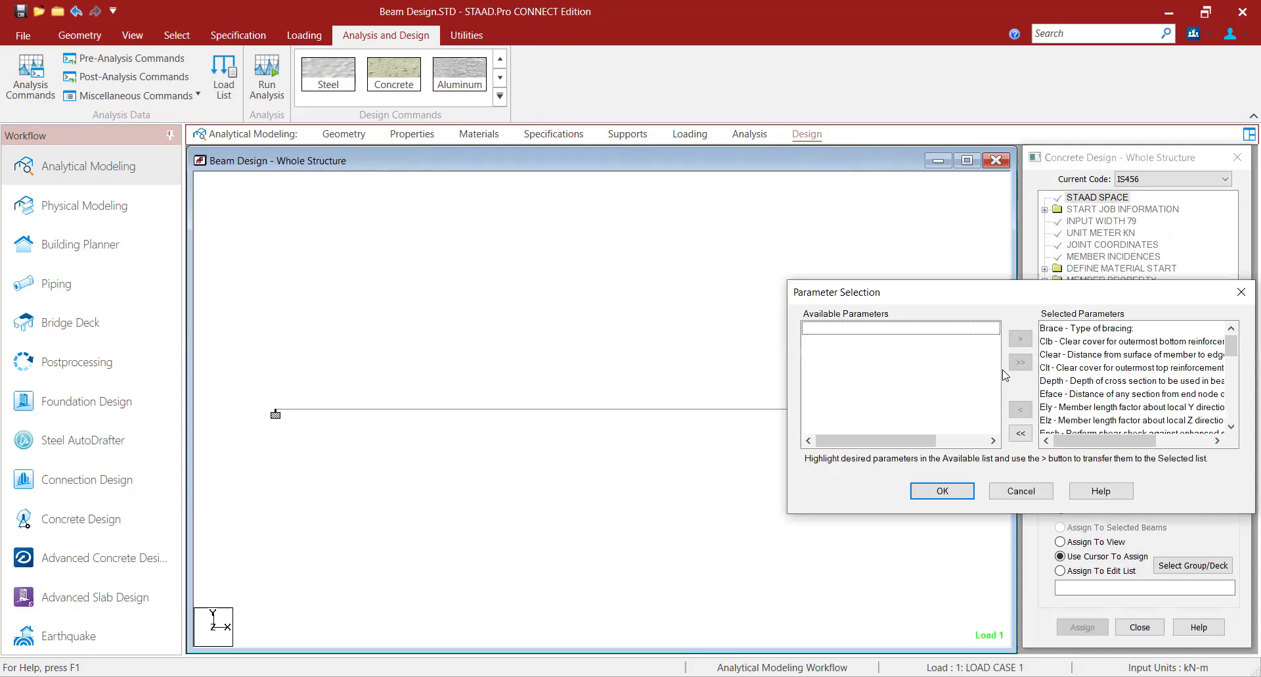
pyautogui.click(1021, 433)
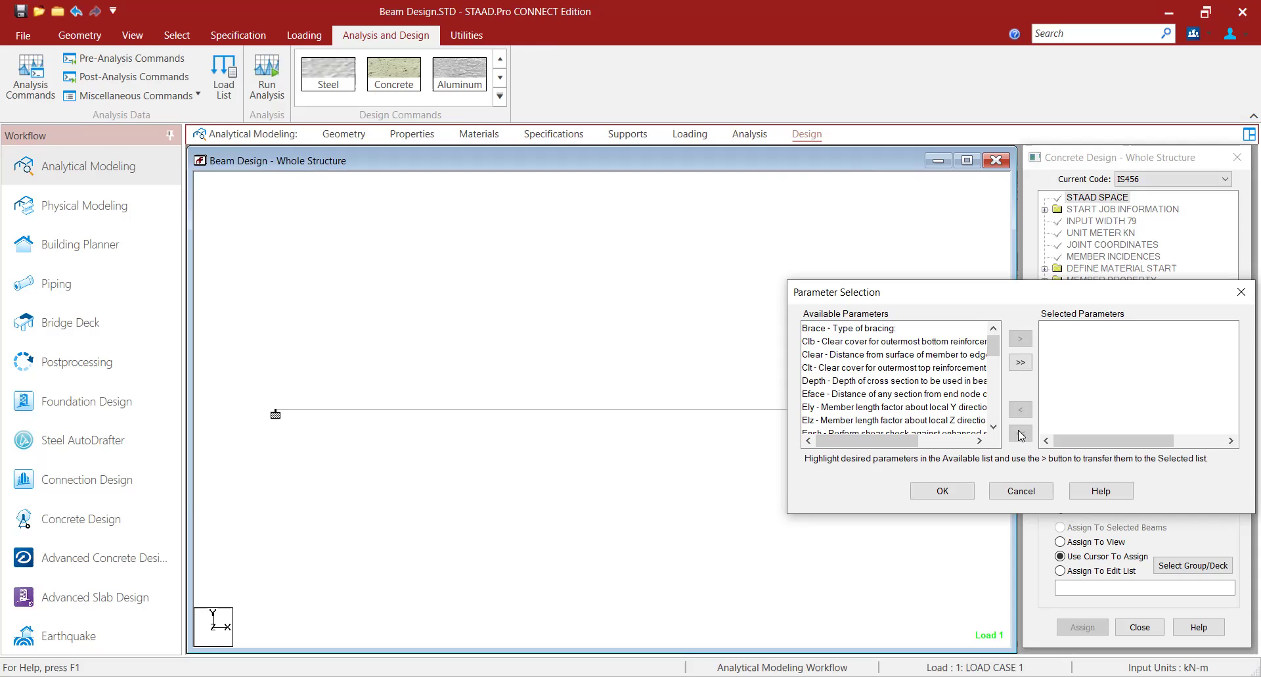
pyautogui.click(839, 341)
pyautogui.click(848, 357)
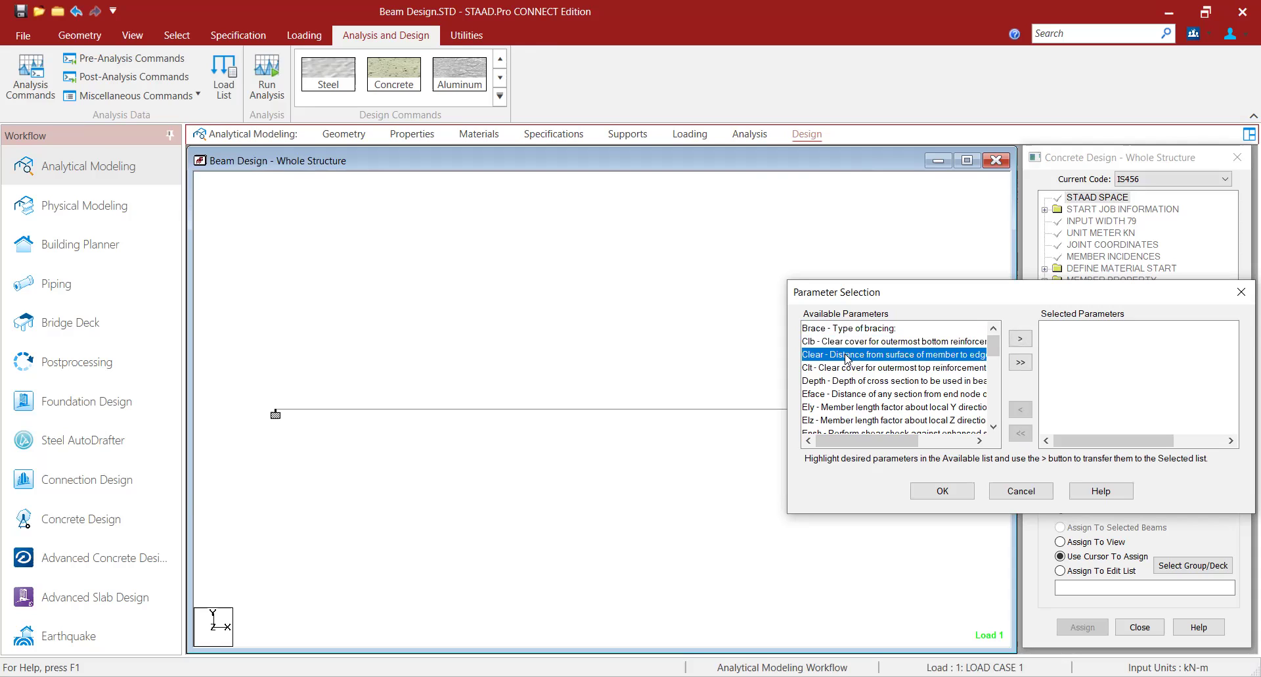
pyautogui.click(848, 368)
pyautogui.click(848, 381)
pyautogui.click(849, 395)
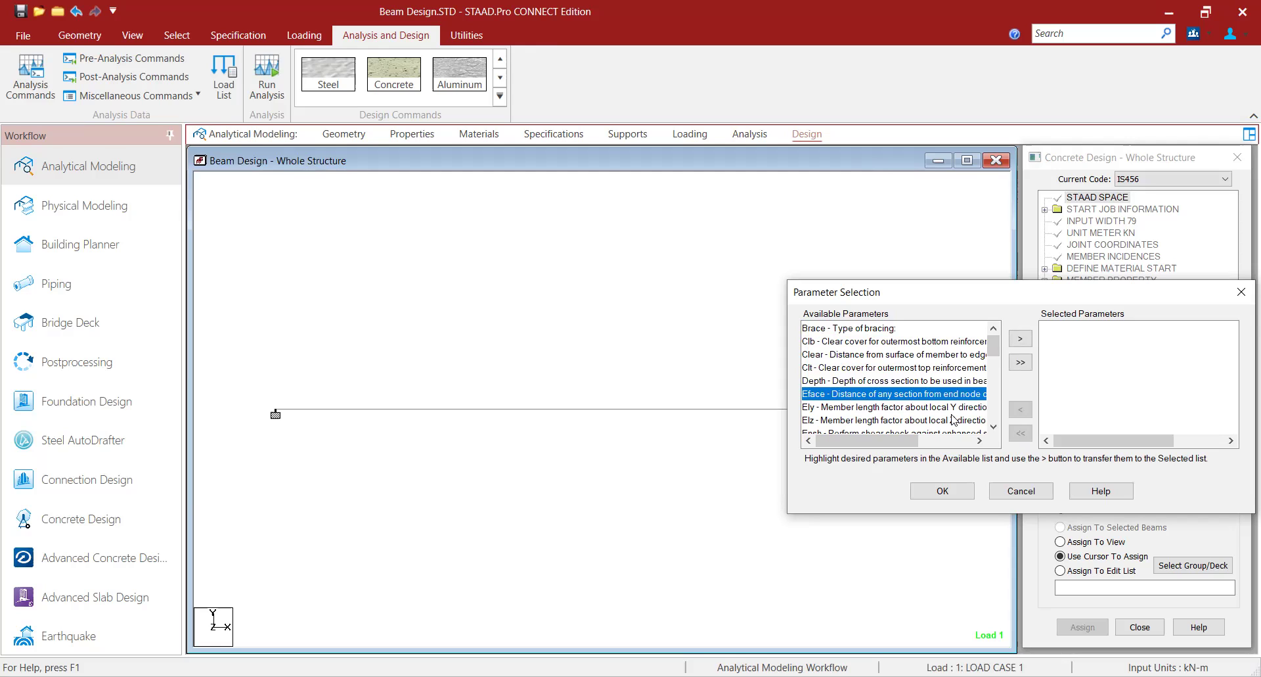
pyautogui.click(994, 427)
pyautogui.click(994, 427)
pyautogui.click(994, 427)
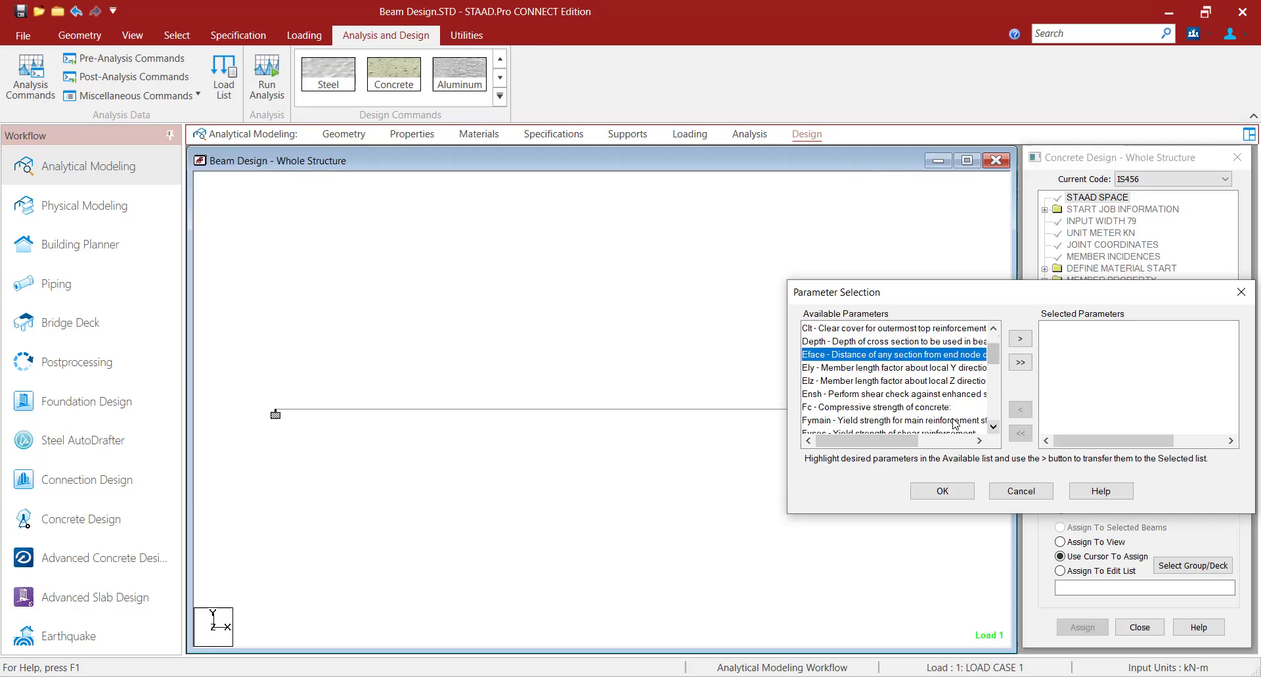
pyautogui.click(904, 408)
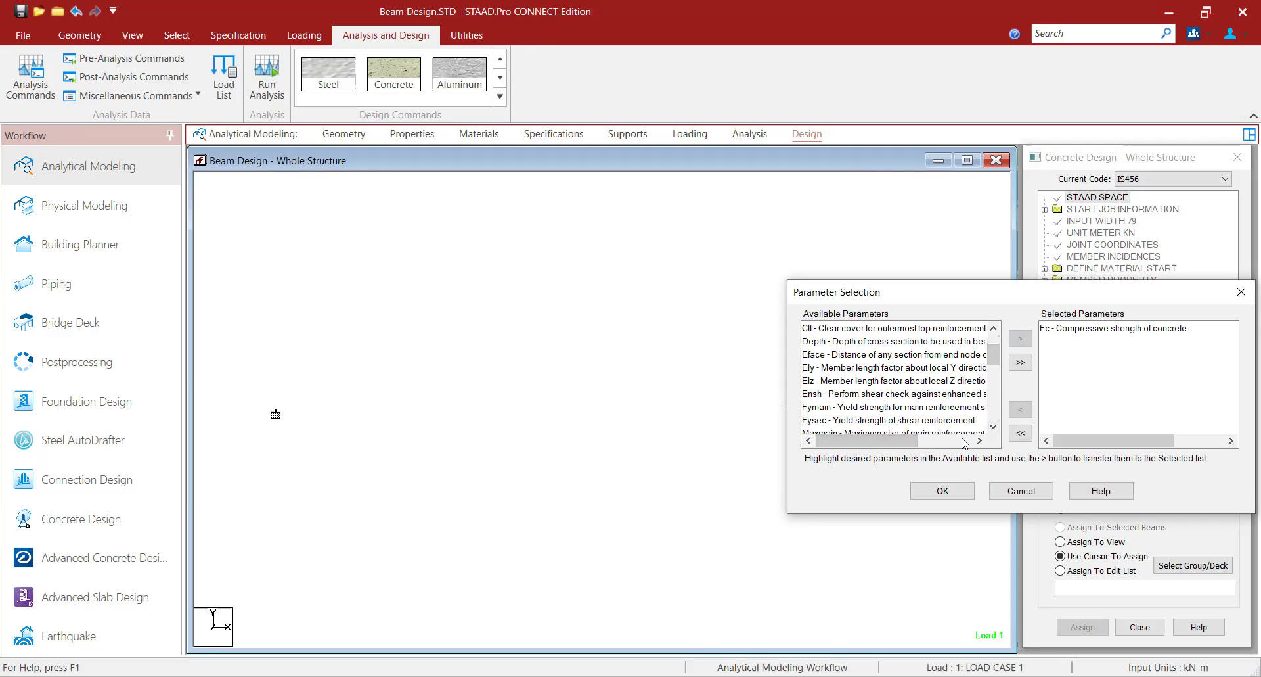
# Step: Add Fymain, the main reinforcement yield strength, and confirm the parameter selection
pyautogui.click(994, 426)
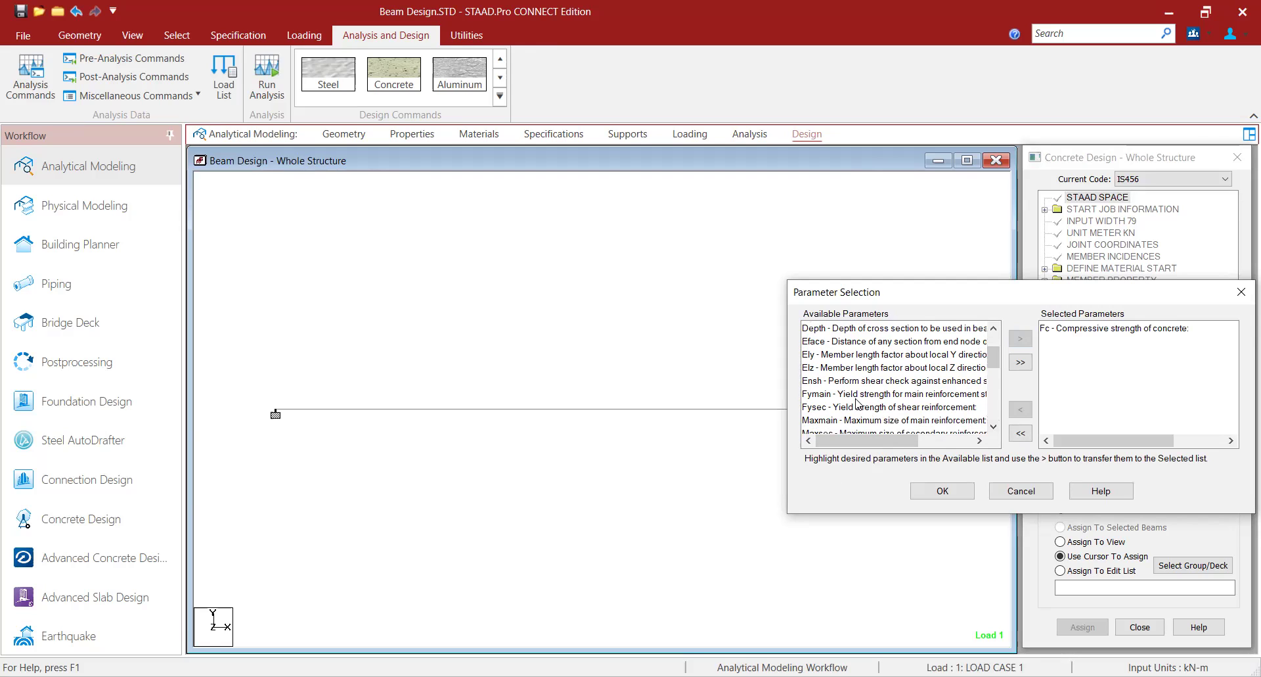
pyautogui.click(894, 394)
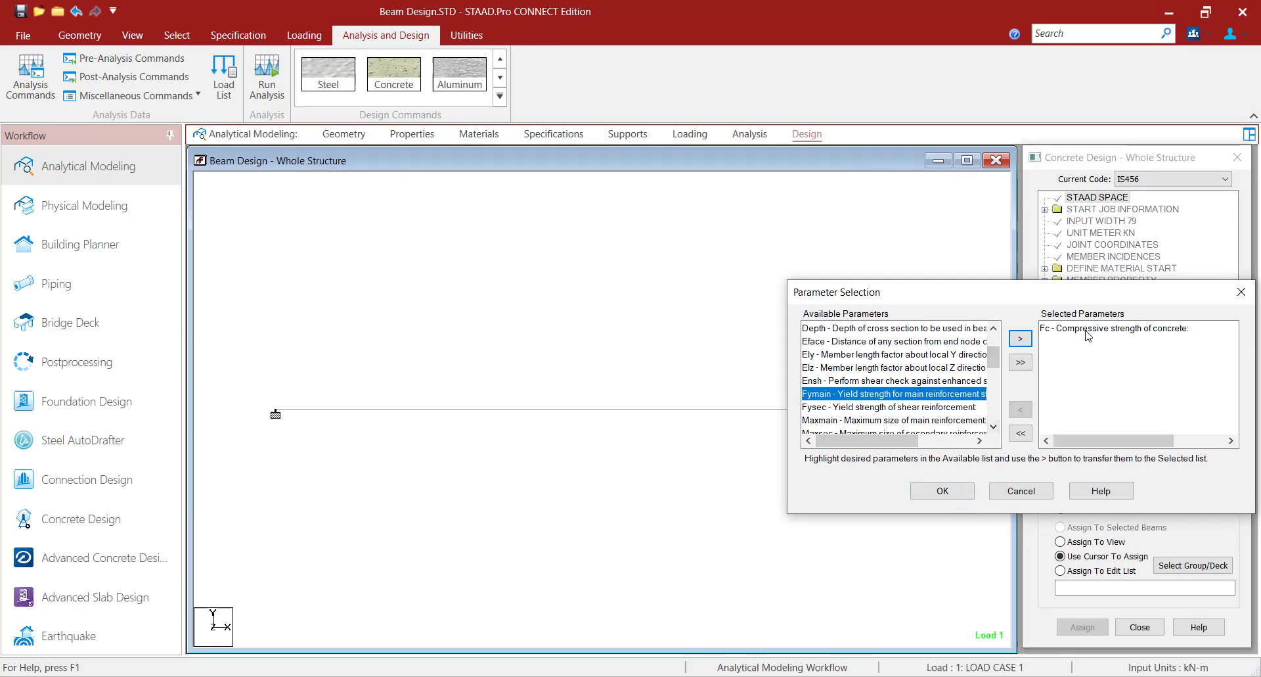
pyautogui.click(1020, 339)
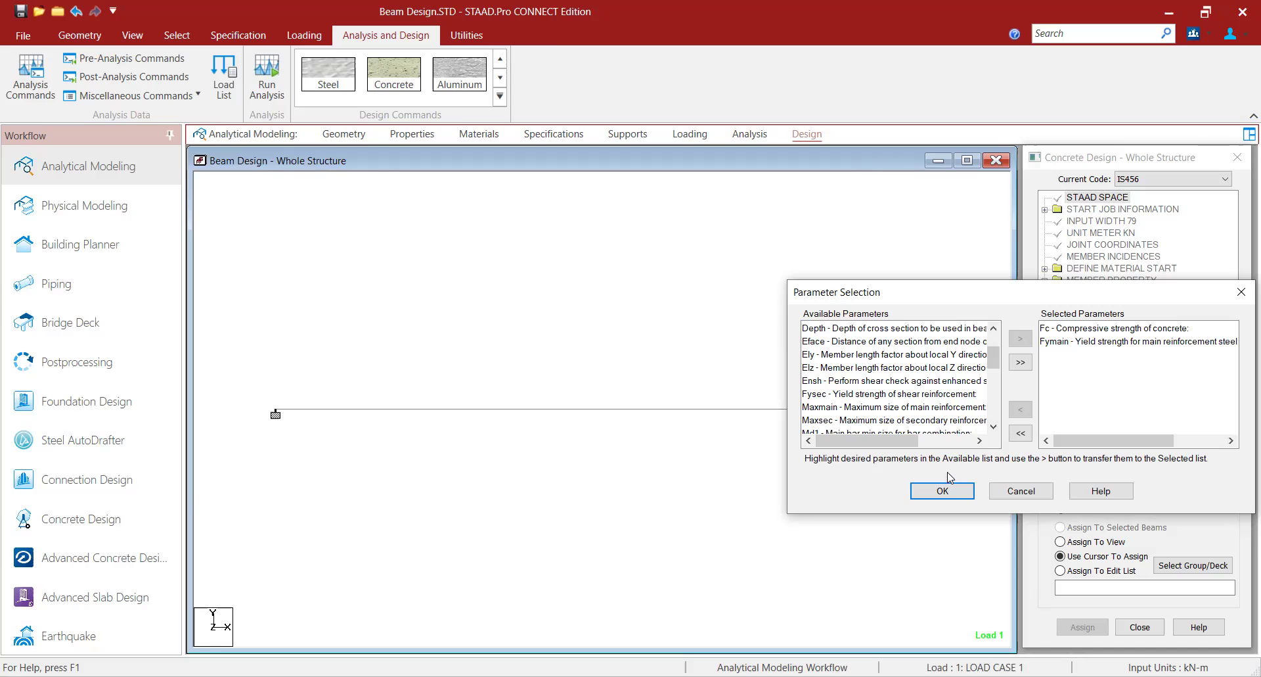
pyautogui.click(942, 492)
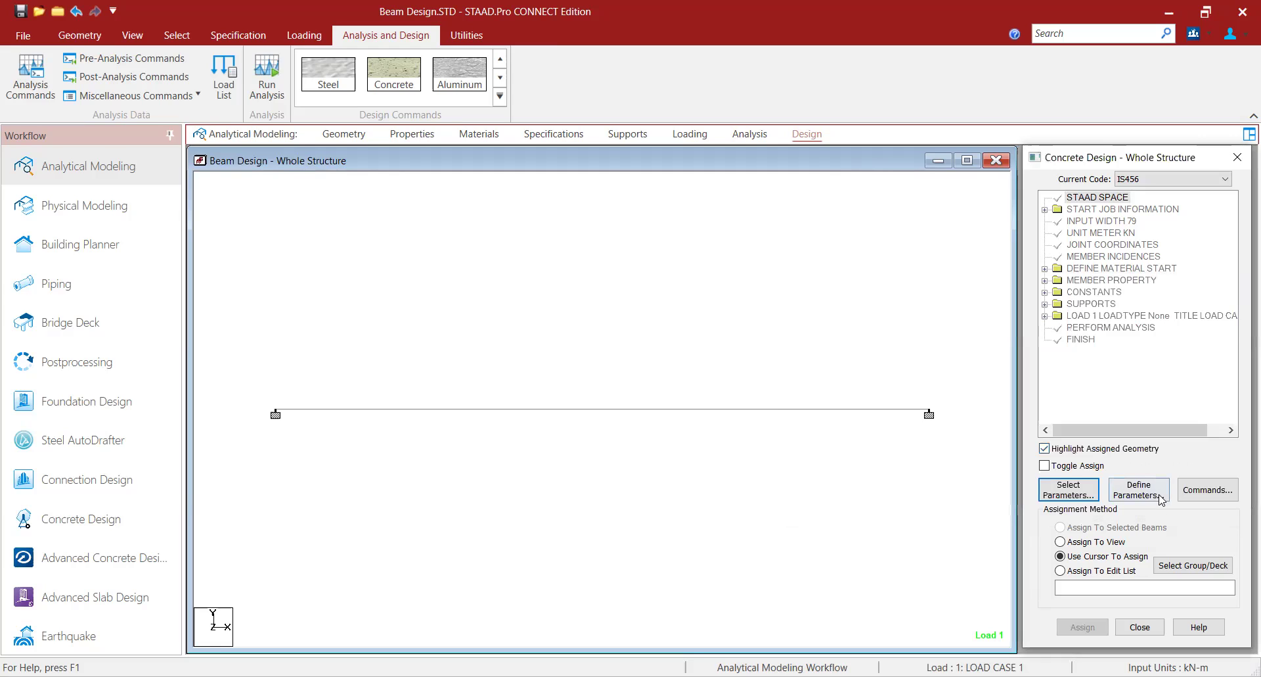
# Step: Enter FC as 20000 kN/m2 and FYMAIN as 415000 kN/m2, adding each value
pyautogui.click(1144, 498)
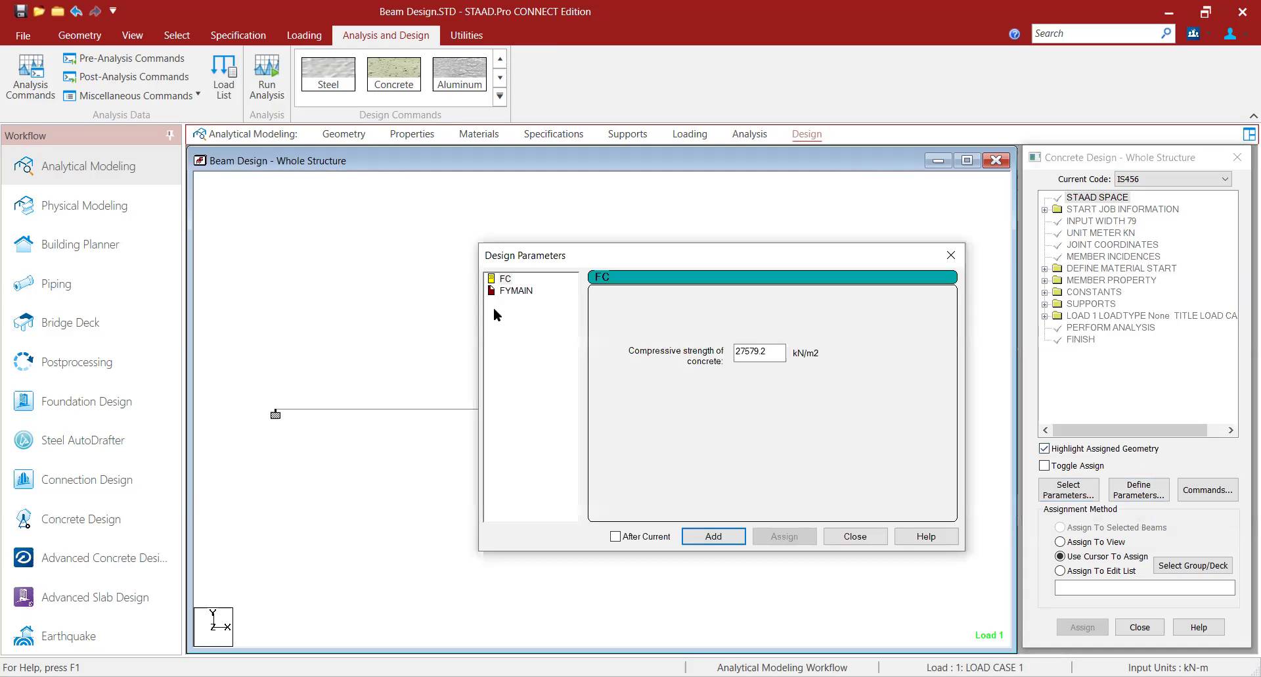
pyautogui.click(772, 353)
pyautogui.moveTo(772, 353); pyautogui.dragTo(726, 353)
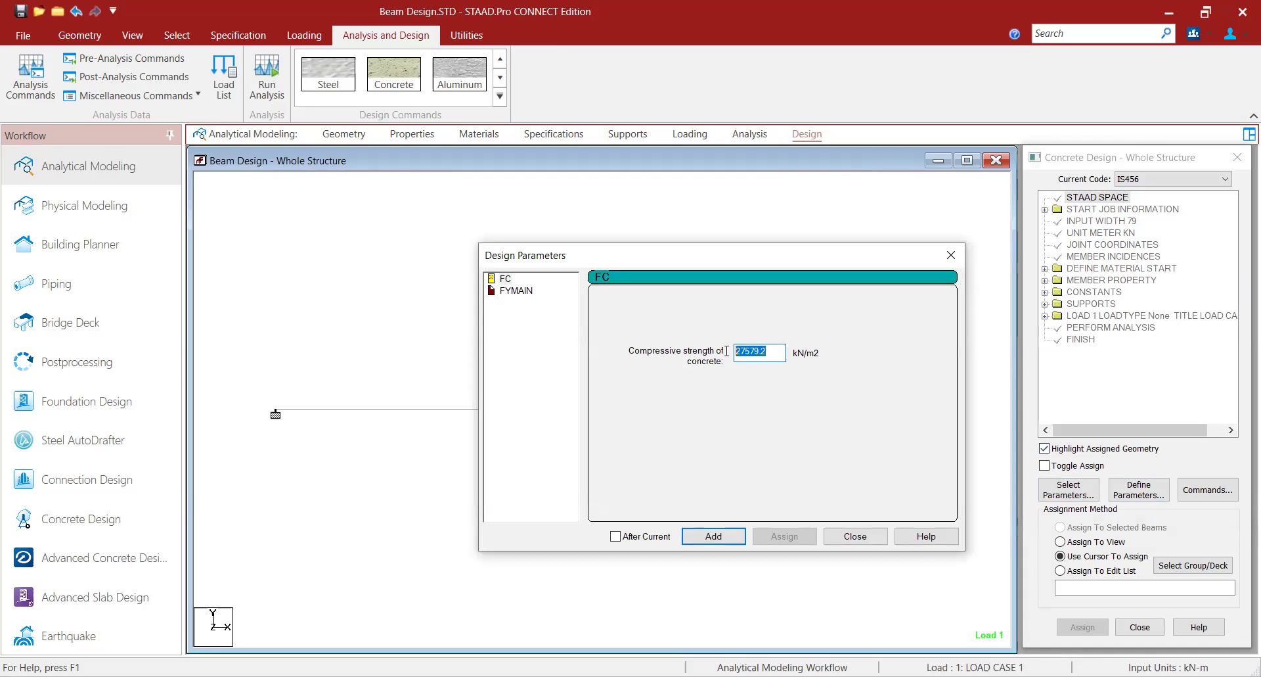
pyautogui.write('20')
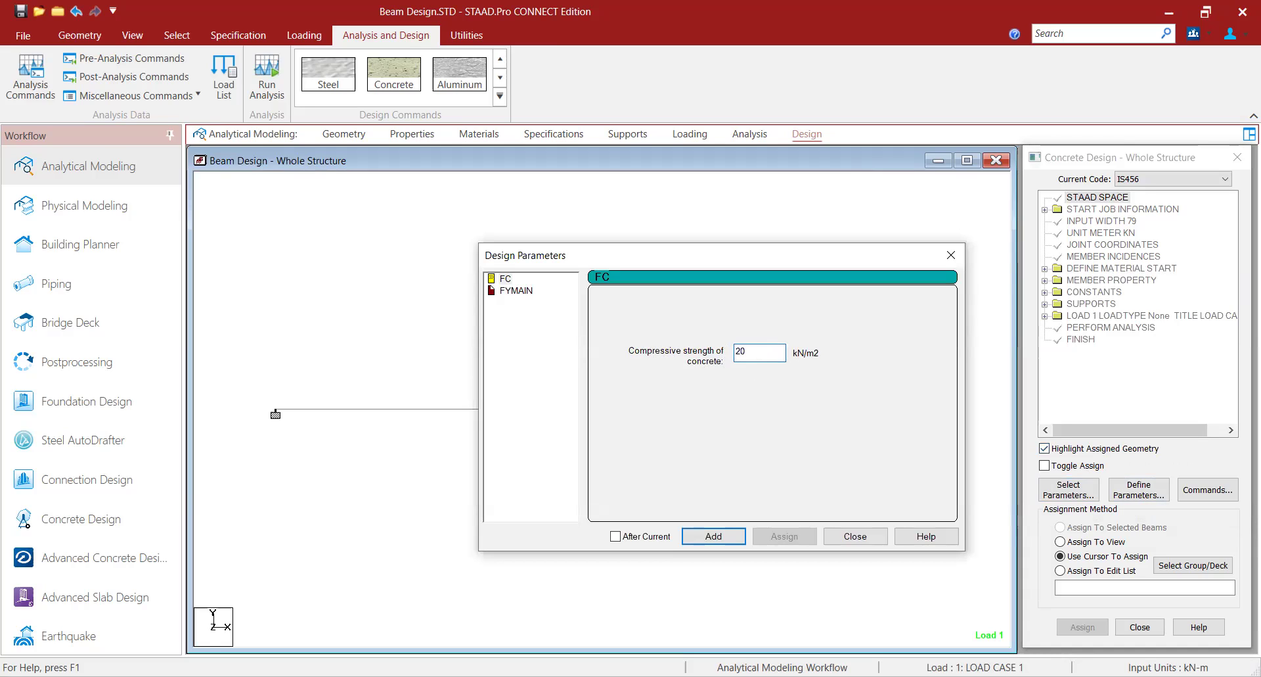
pyautogui.write('000')
pyautogui.click(715, 531)
pyautogui.click(515, 290)
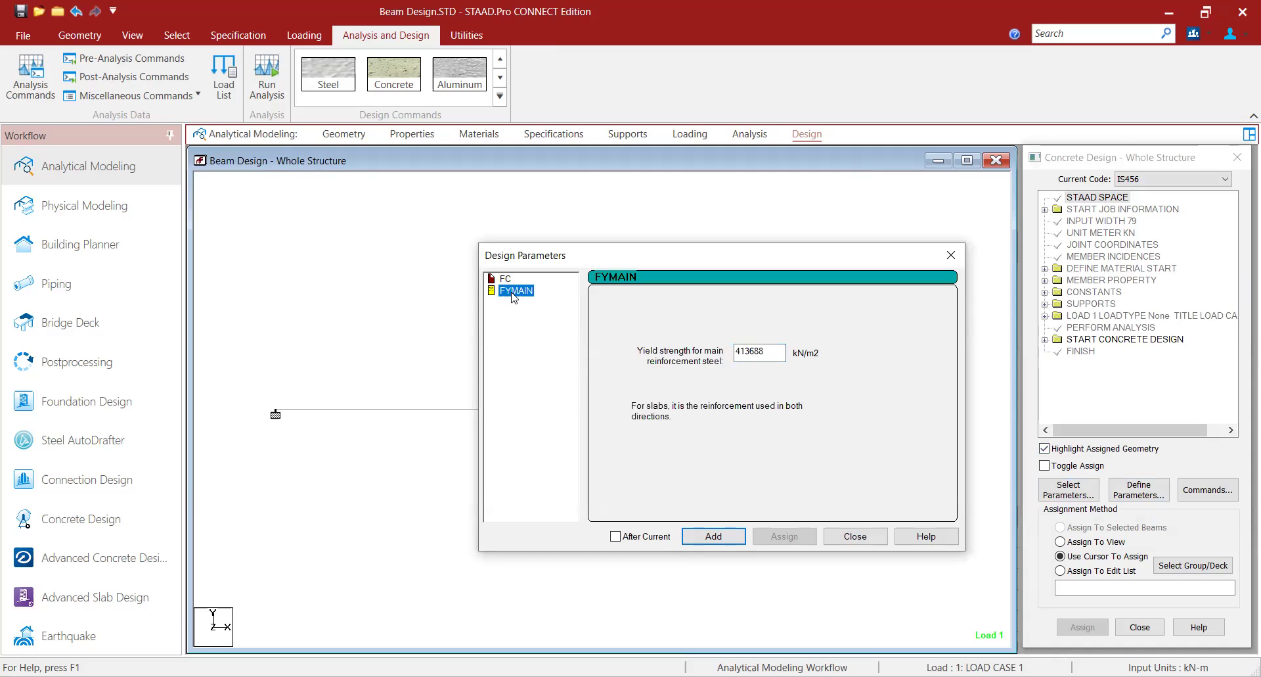
pyautogui.doubleClick(759, 352)
pyautogui.write('415000')
pyautogui.click(718, 535)
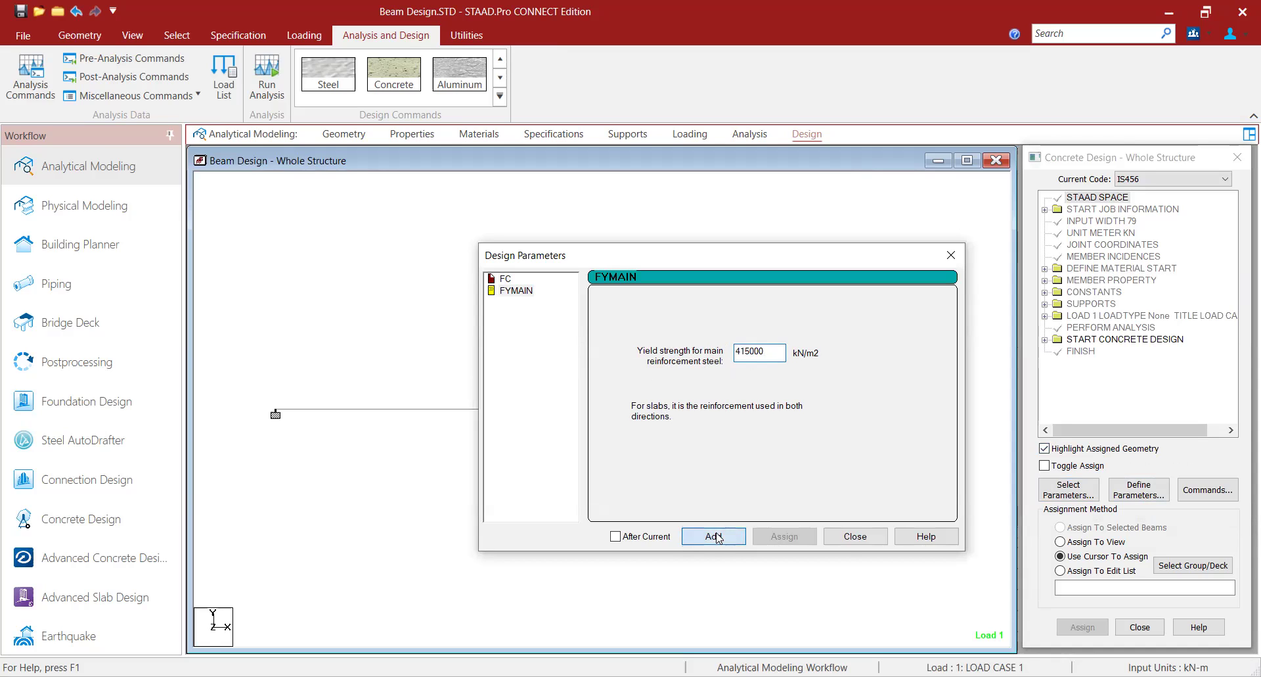
pyautogui.click(846, 537)
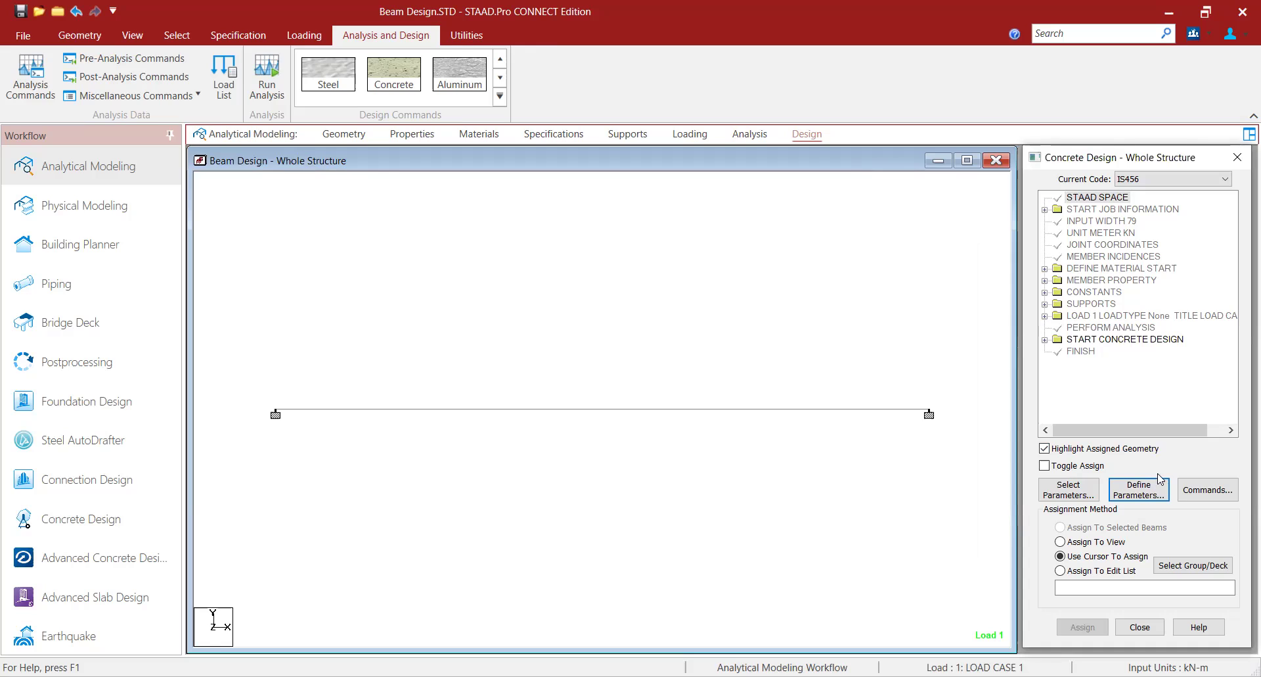
# Step: Add the DESIGN BEAM and TAKE OFF commands to the IS456 design commands
pyautogui.click(1192, 490)
pyautogui.click(843, 283)
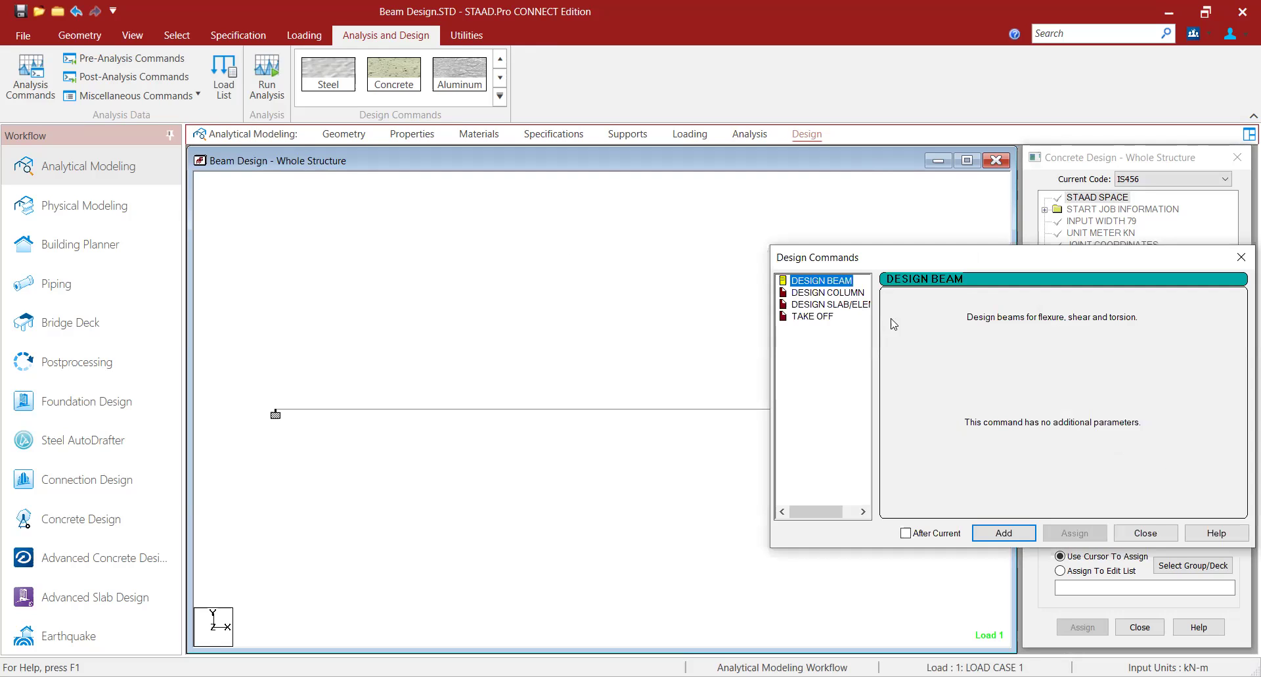
pyautogui.click(1004, 534)
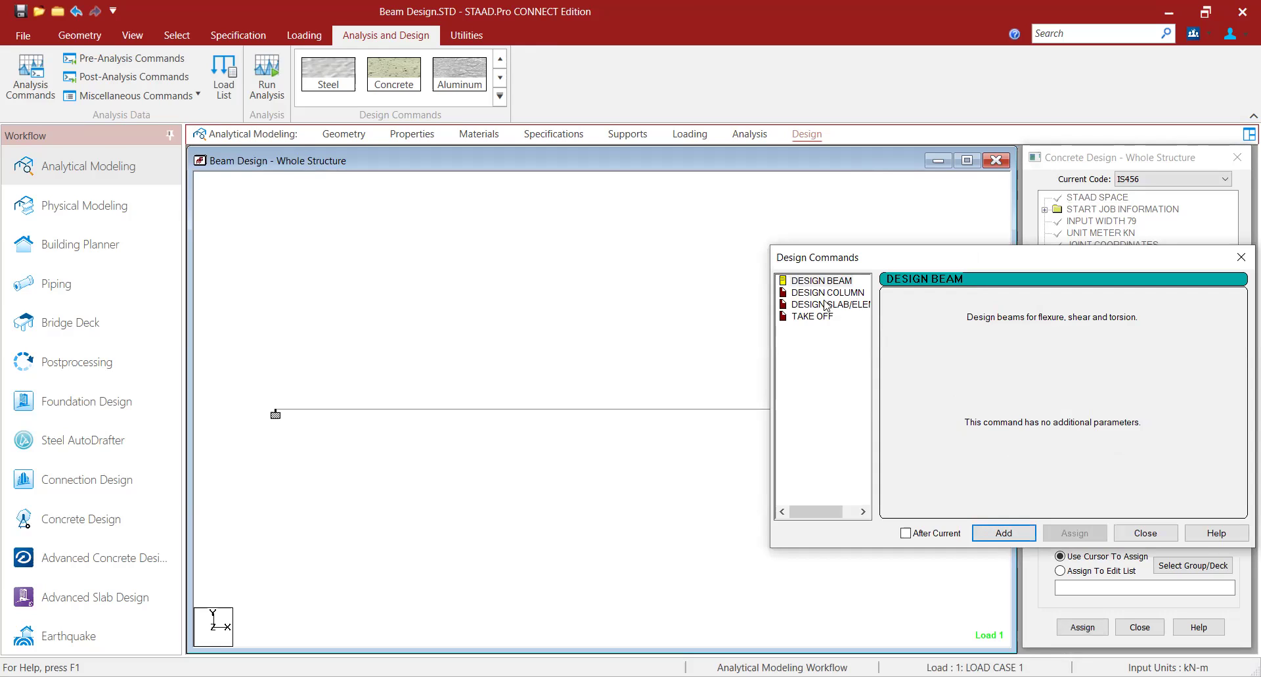
pyautogui.click(813, 317)
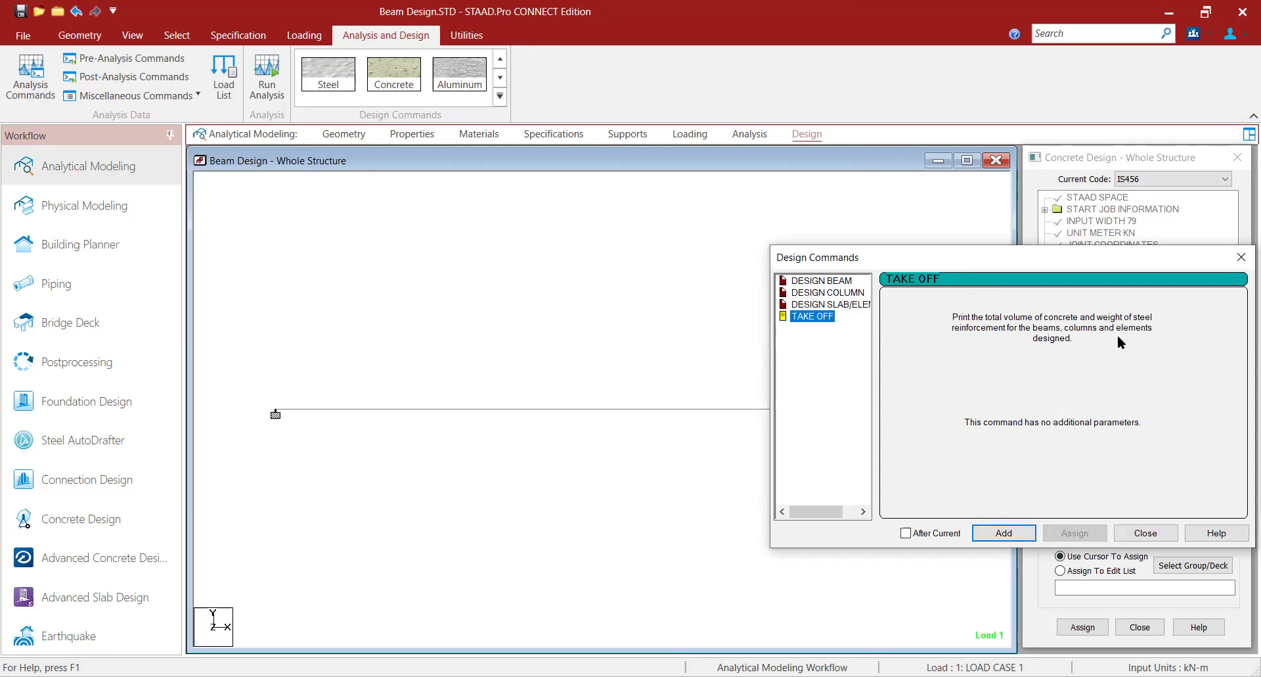
pyautogui.click(1004, 532)
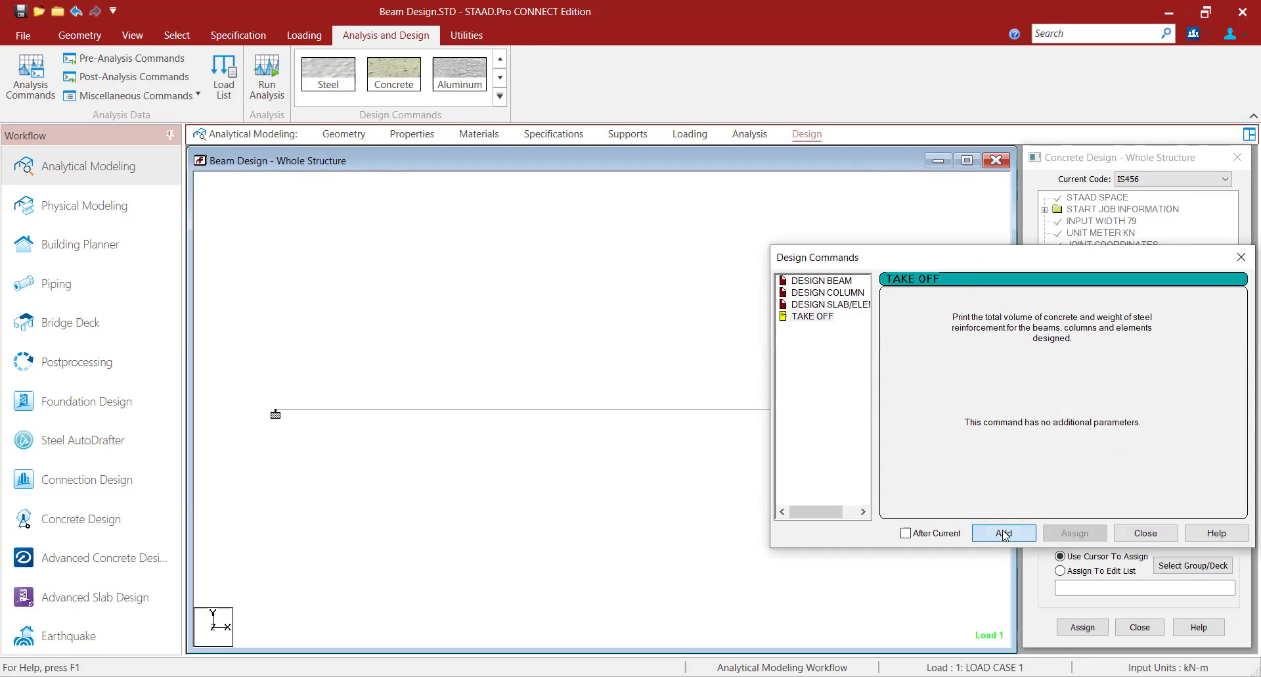
pyautogui.click(1148, 534)
pyautogui.click(1099, 353)
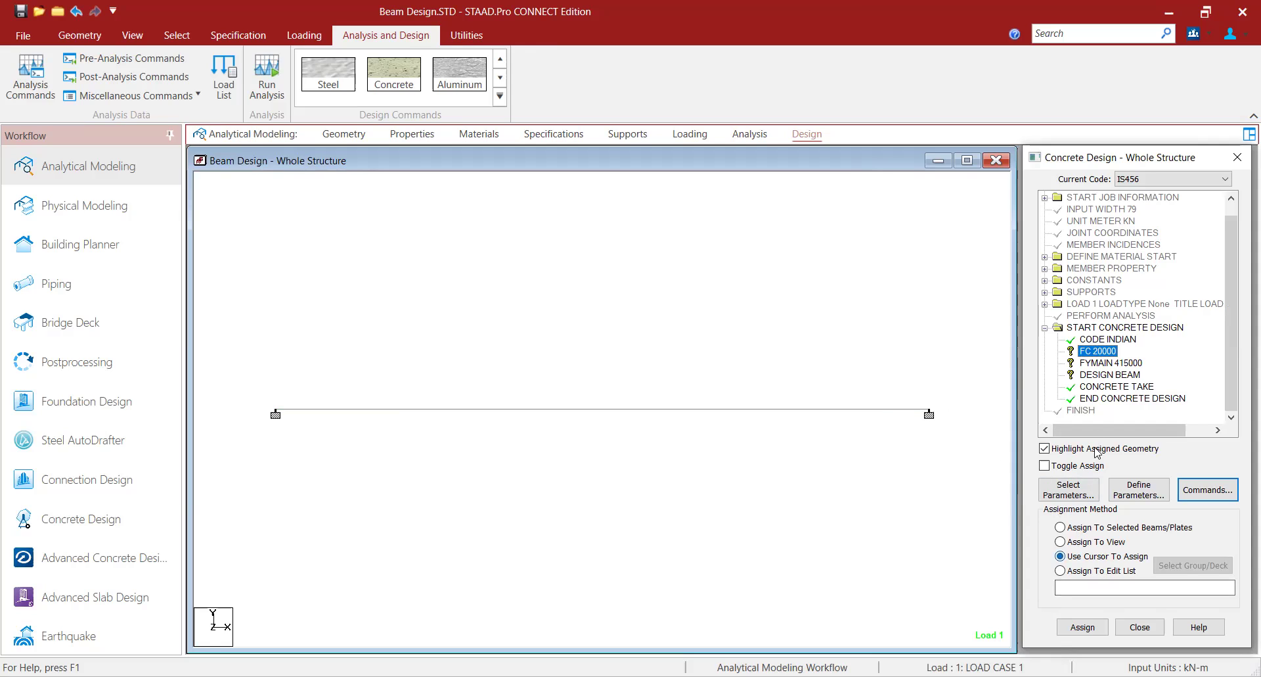
# Step: Assign FC 20000 and FYMAIN 415000 to the beam in view, confirming each
pyautogui.click(1084, 543)
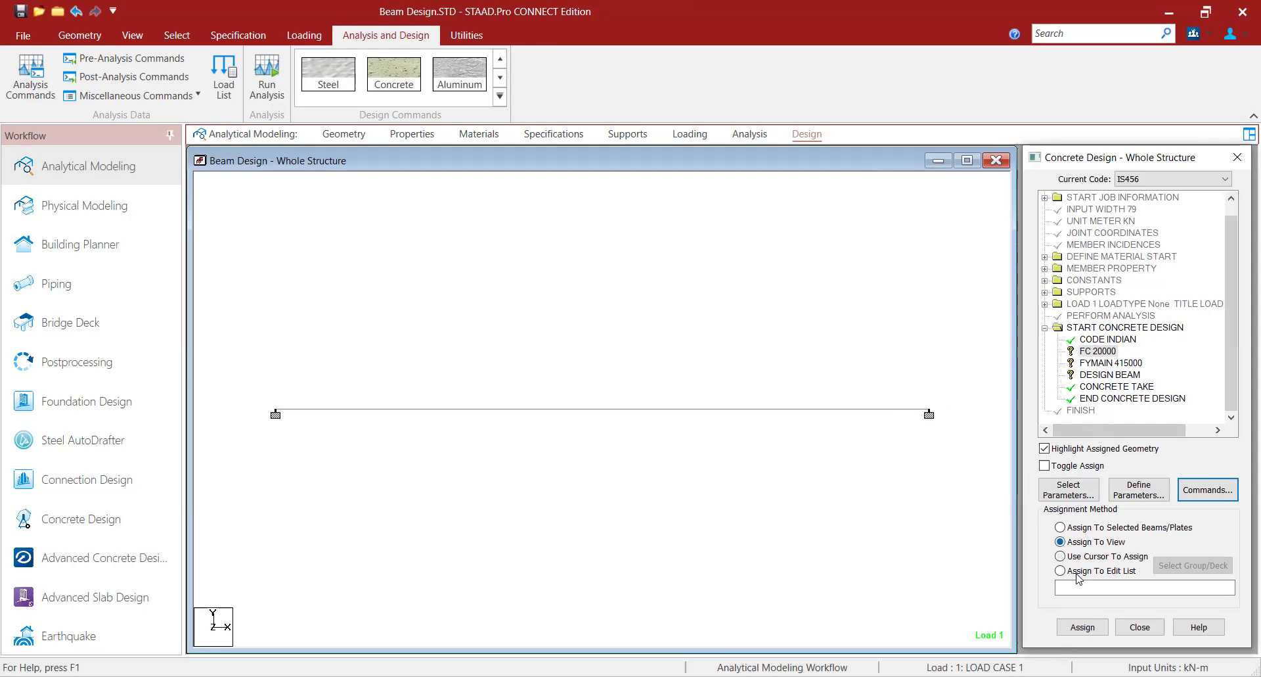
pyautogui.click(1080, 628)
pyautogui.click(1136, 443)
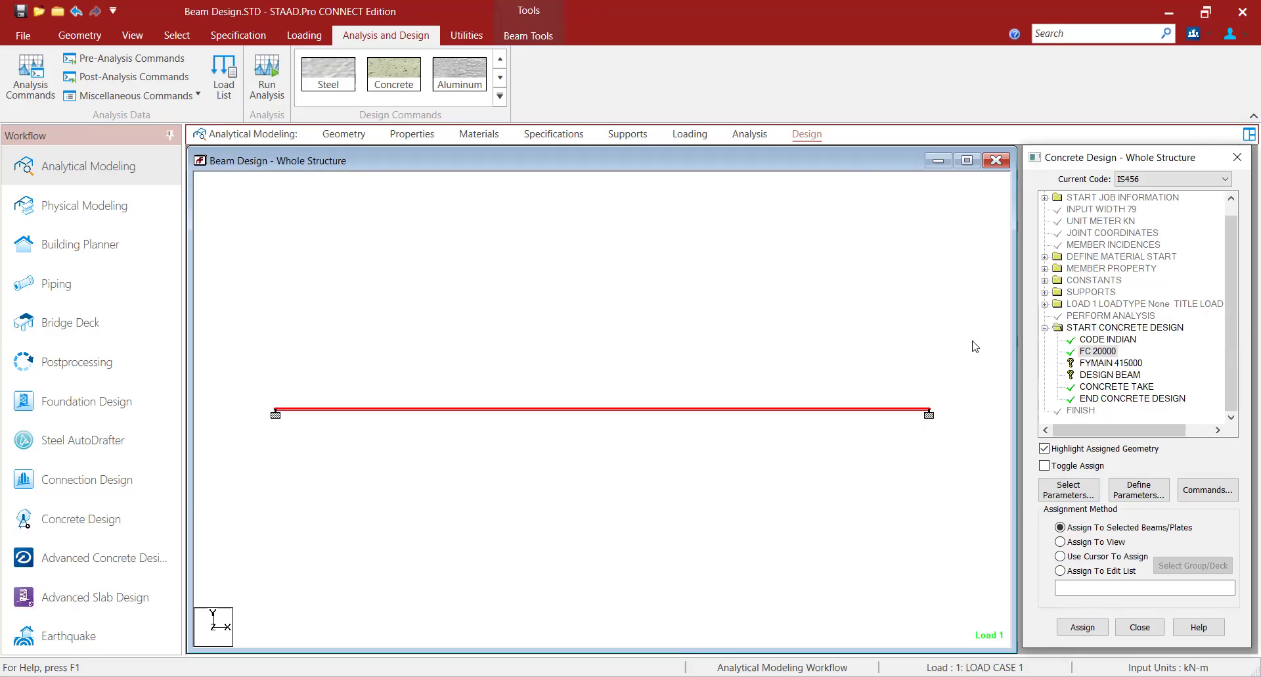
pyautogui.click(1096, 363)
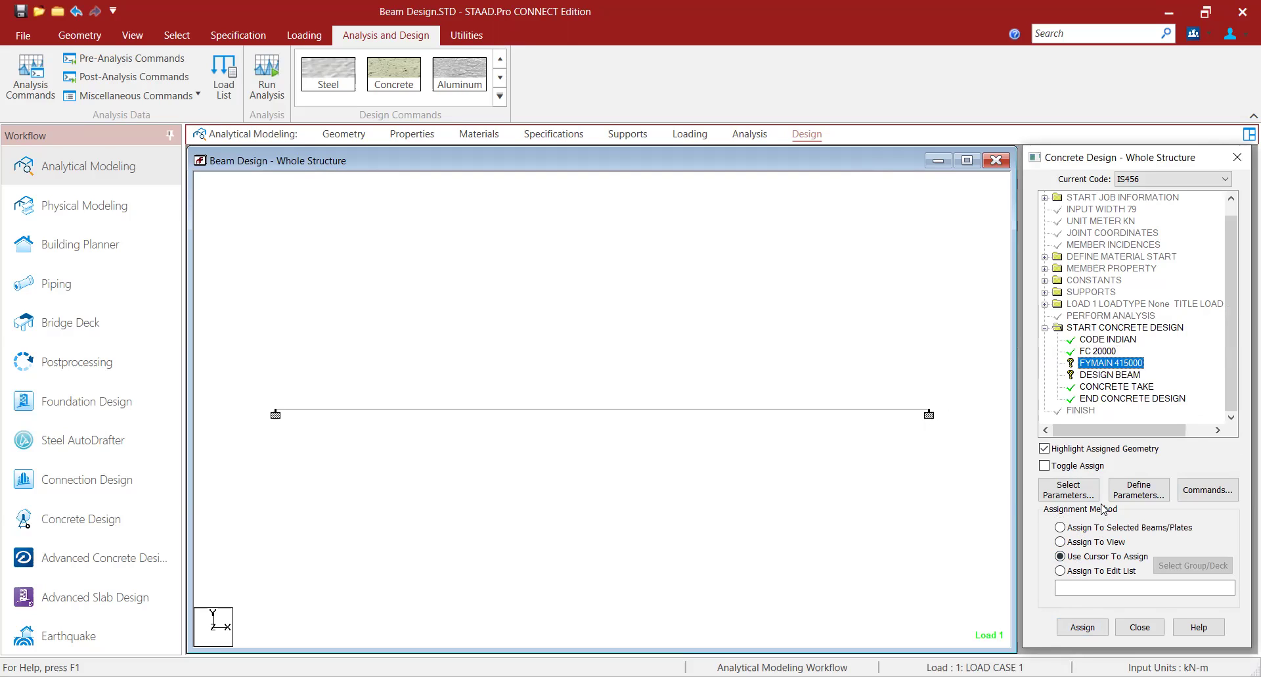
pyautogui.click(1099, 543)
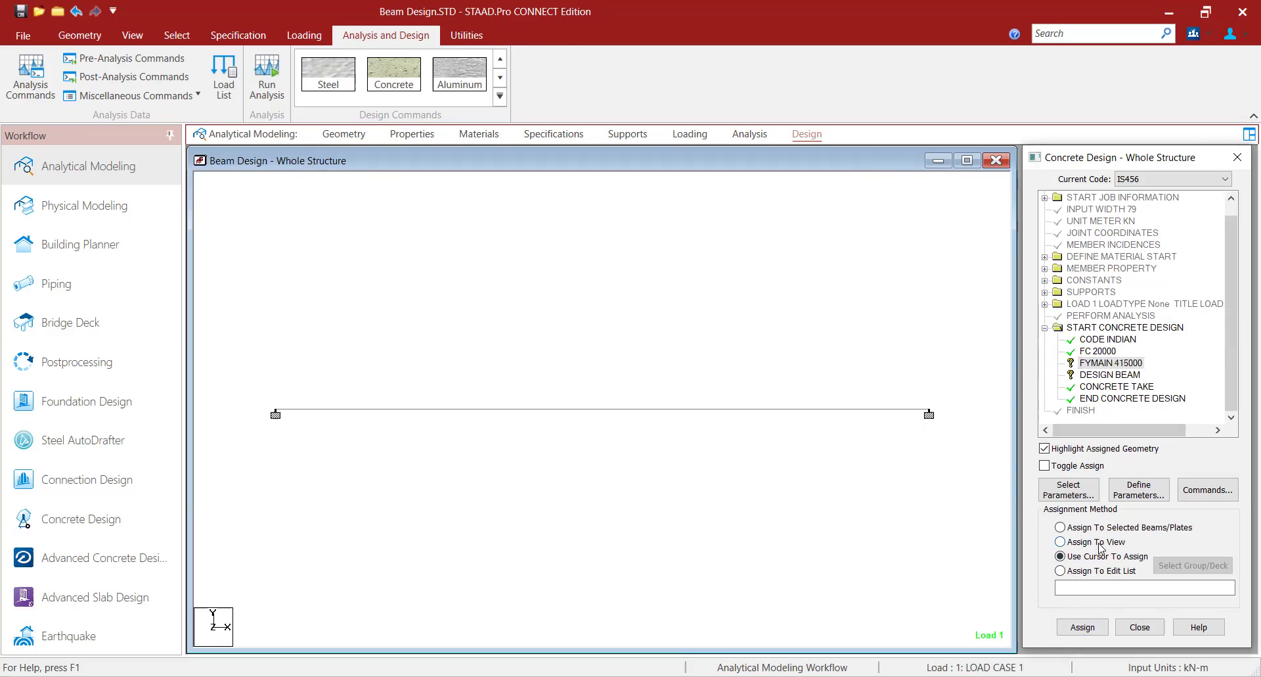
pyautogui.click(1087, 625)
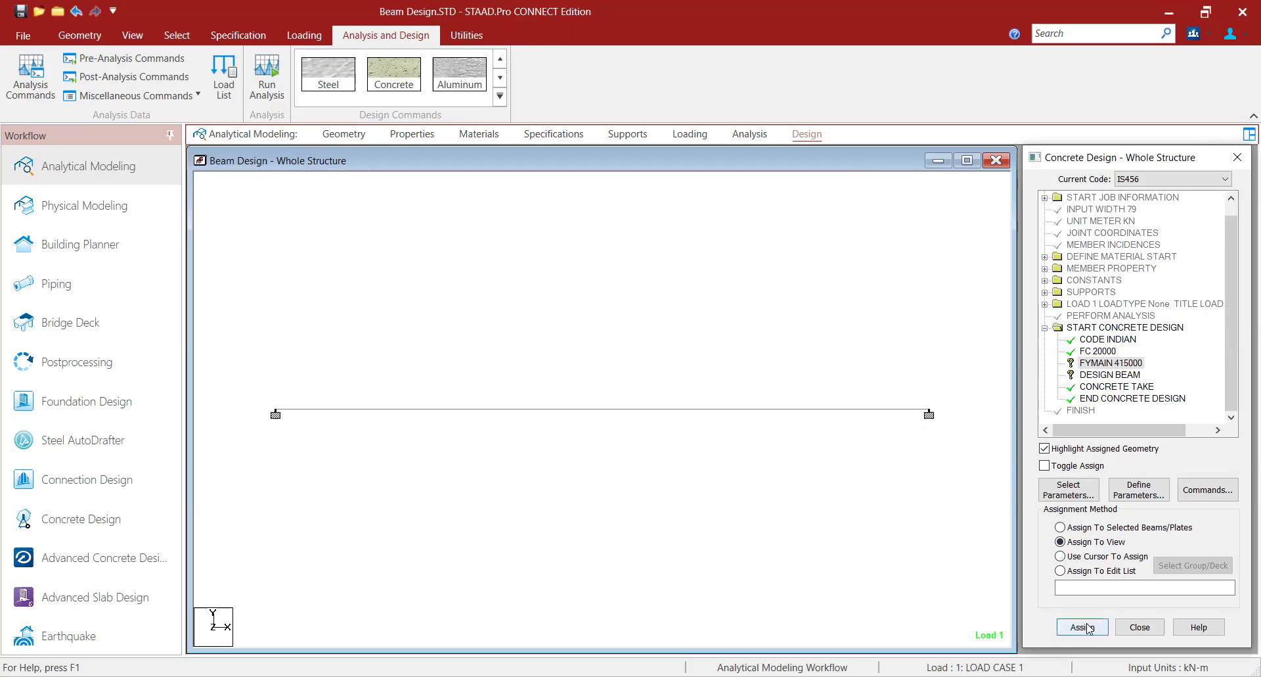
pyautogui.click(1130, 449)
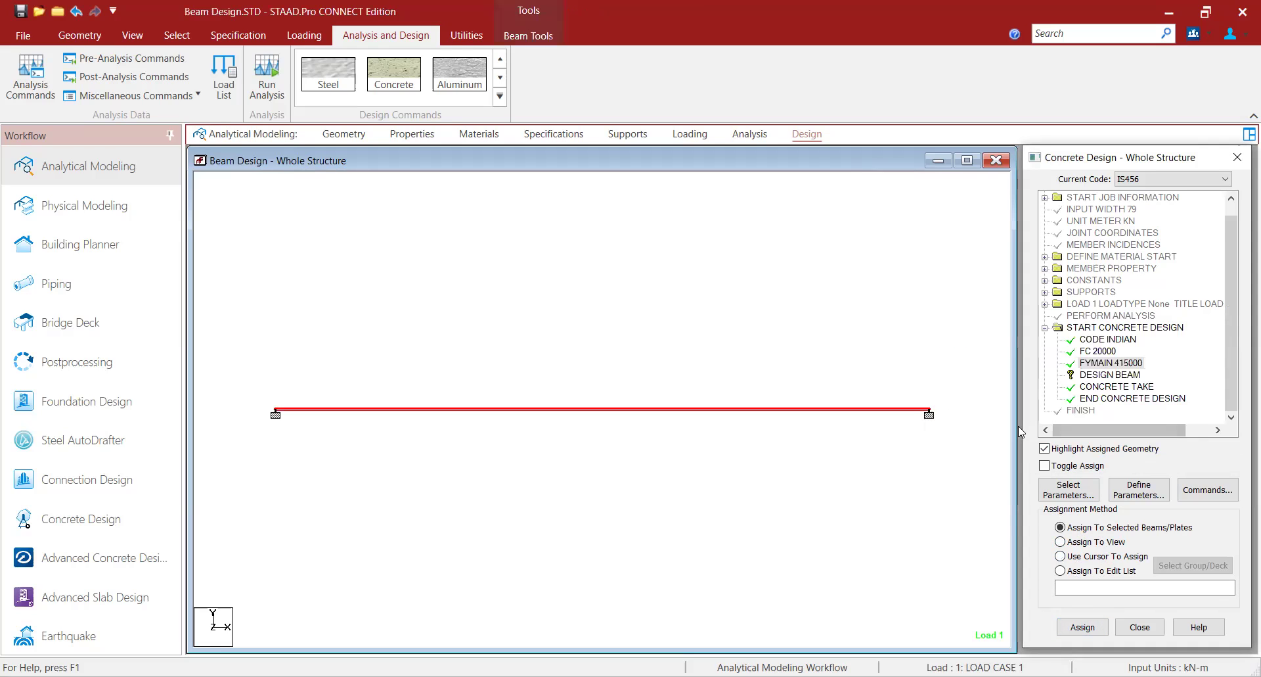
# Step: Assign the DESIGN BEAM command to the beams in view and confirm
pyautogui.click(1110, 376)
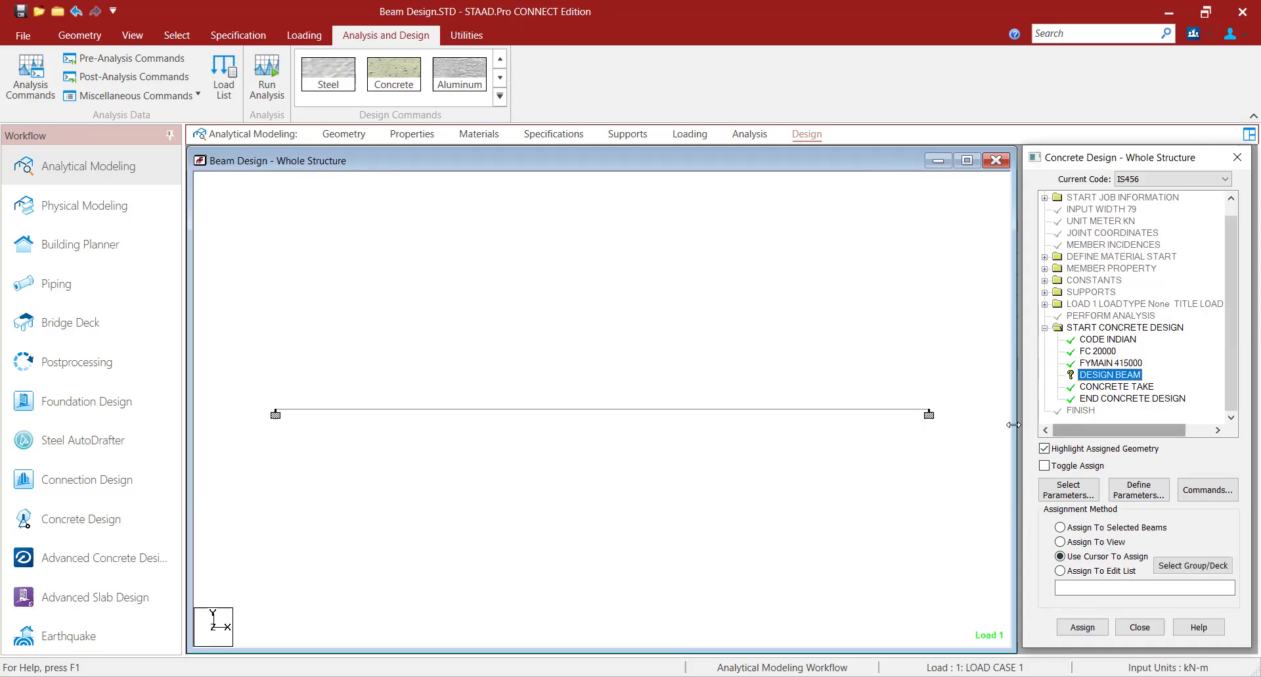
pyautogui.click(1078, 542)
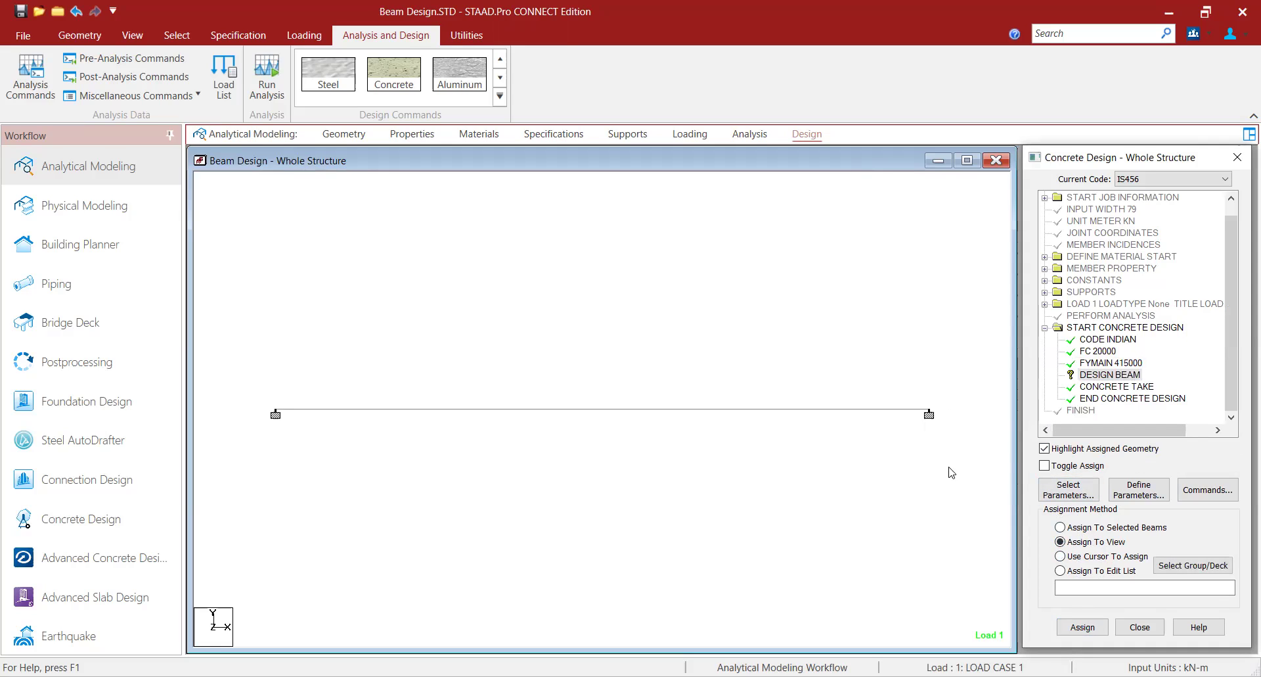
pyautogui.click(1114, 379)
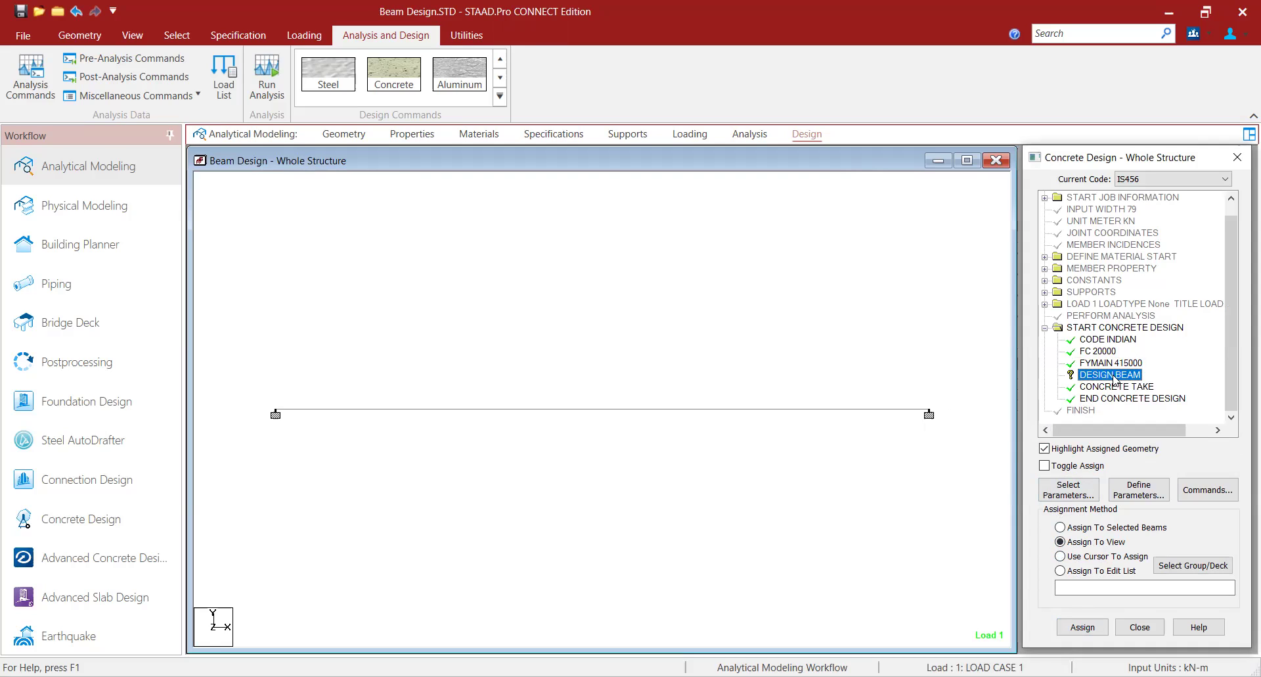
pyautogui.click(1082, 626)
pyautogui.click(1136, 444)
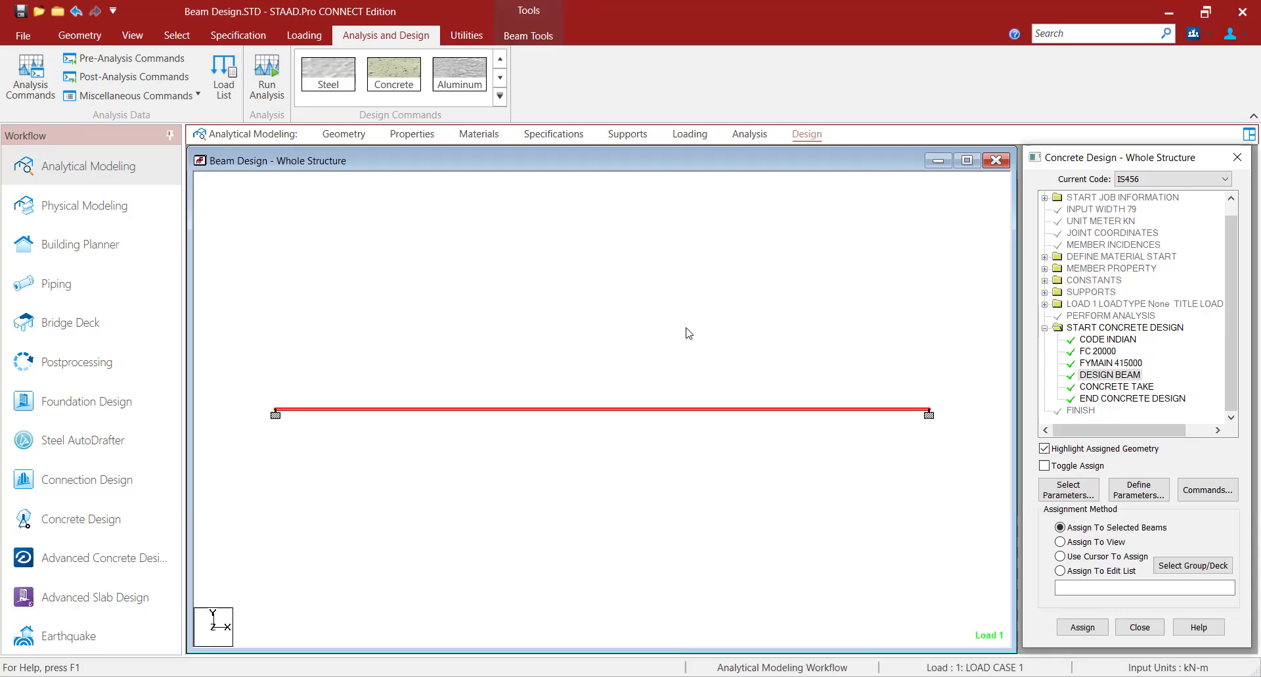
# Step: Add a second PERFORM ANALYSIS command, then save the model and run the analysis
pyautogui.click(38, 89)
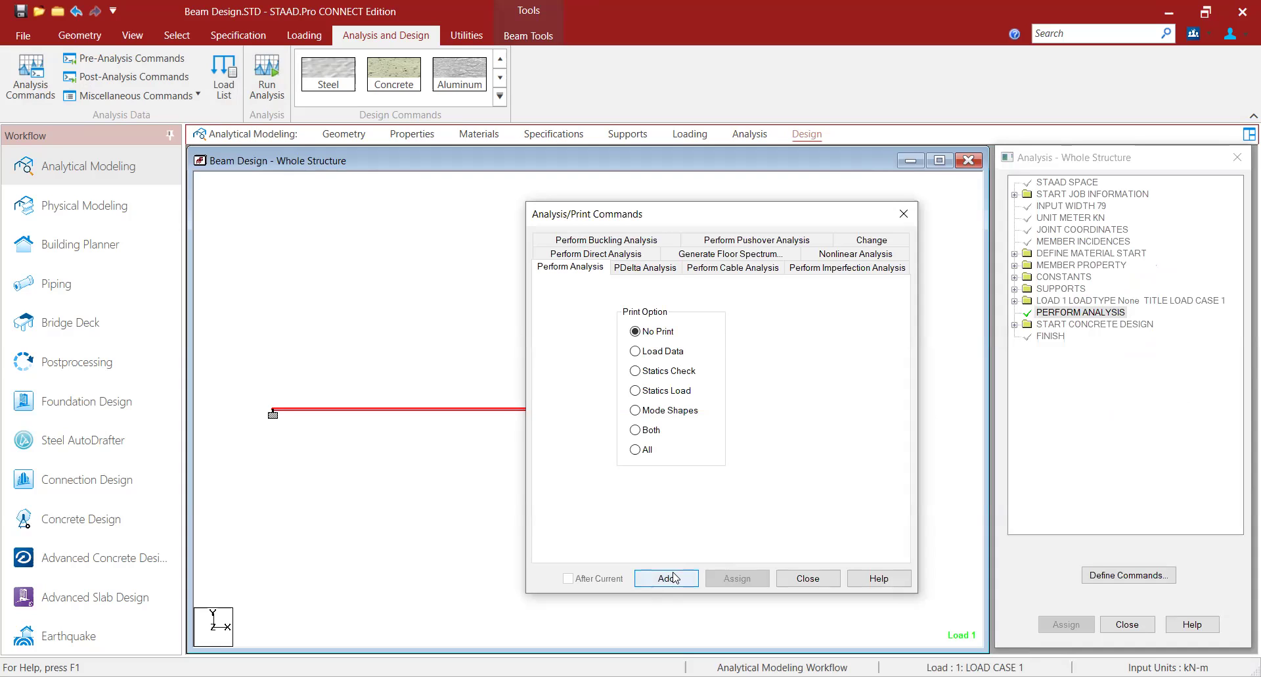
pyautogui.click(673, 577)
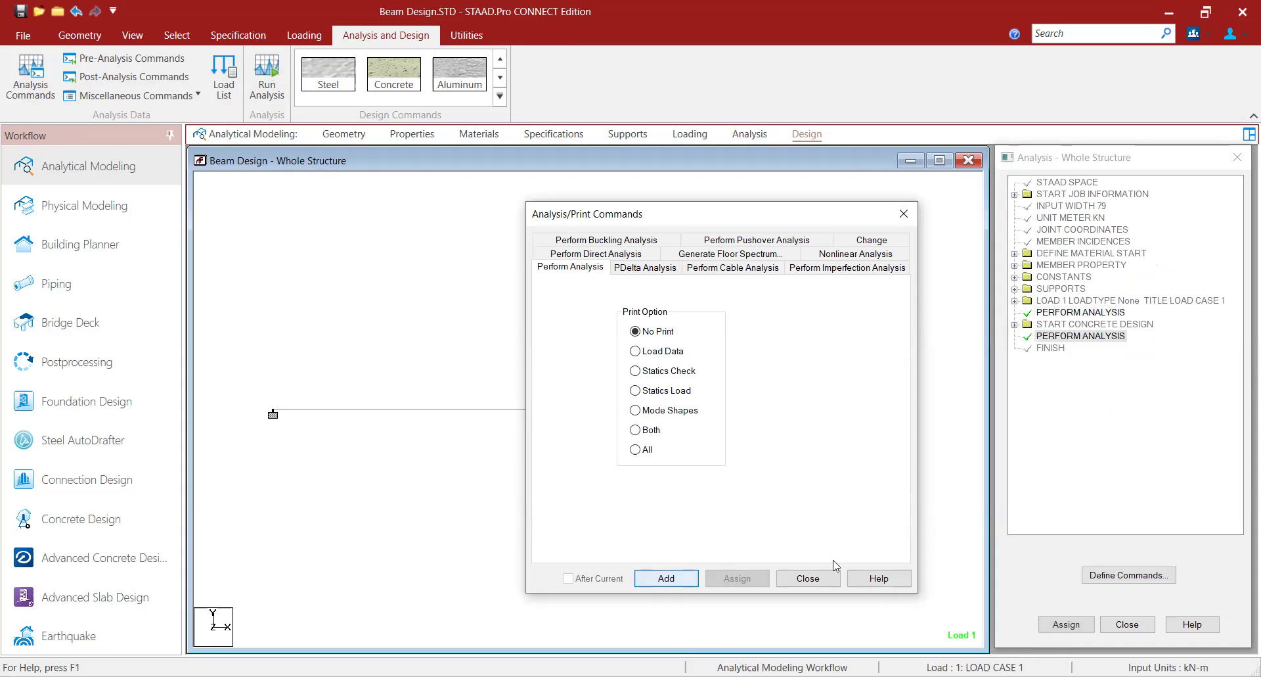
pyautogui.click(819, 581)
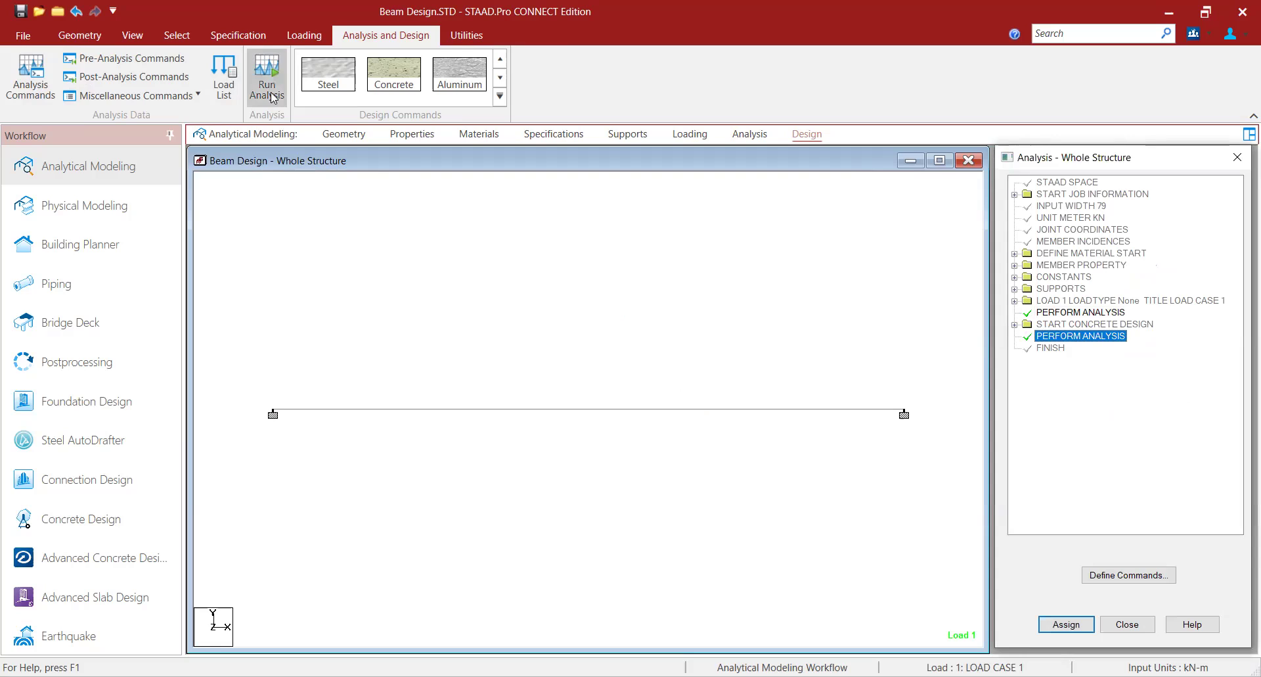
pyautogui.click(273, 97)
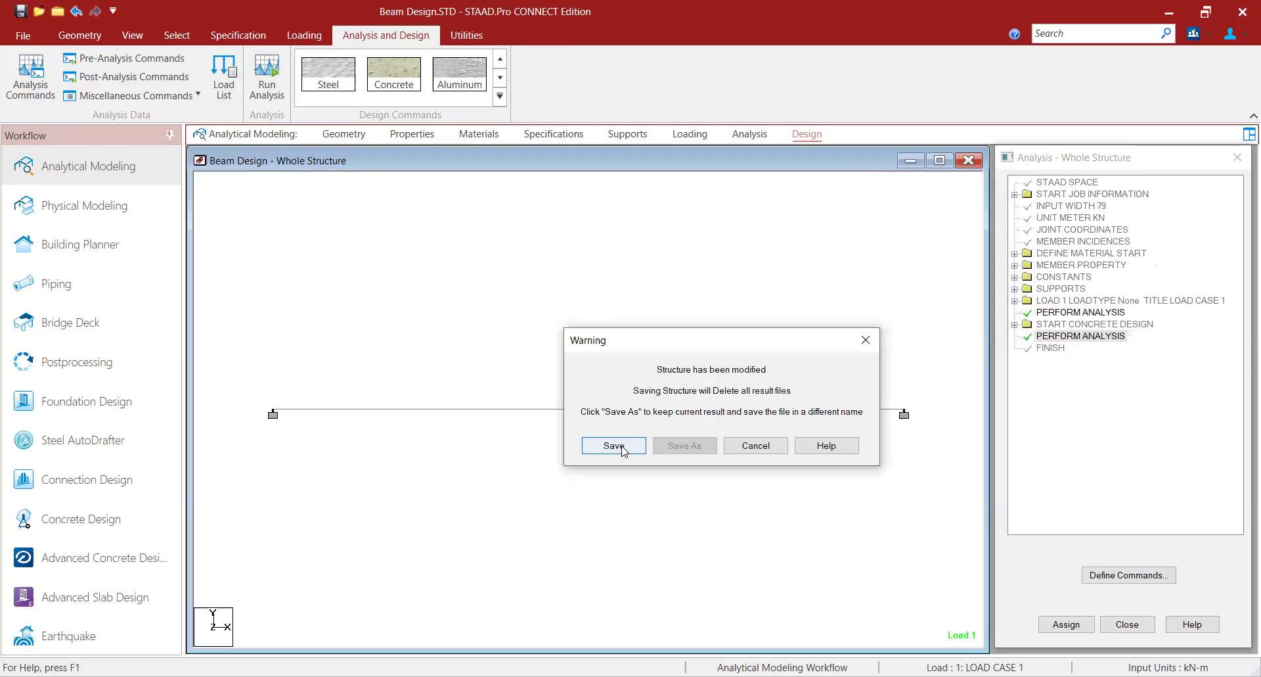
pyautogui.click(725, 450)
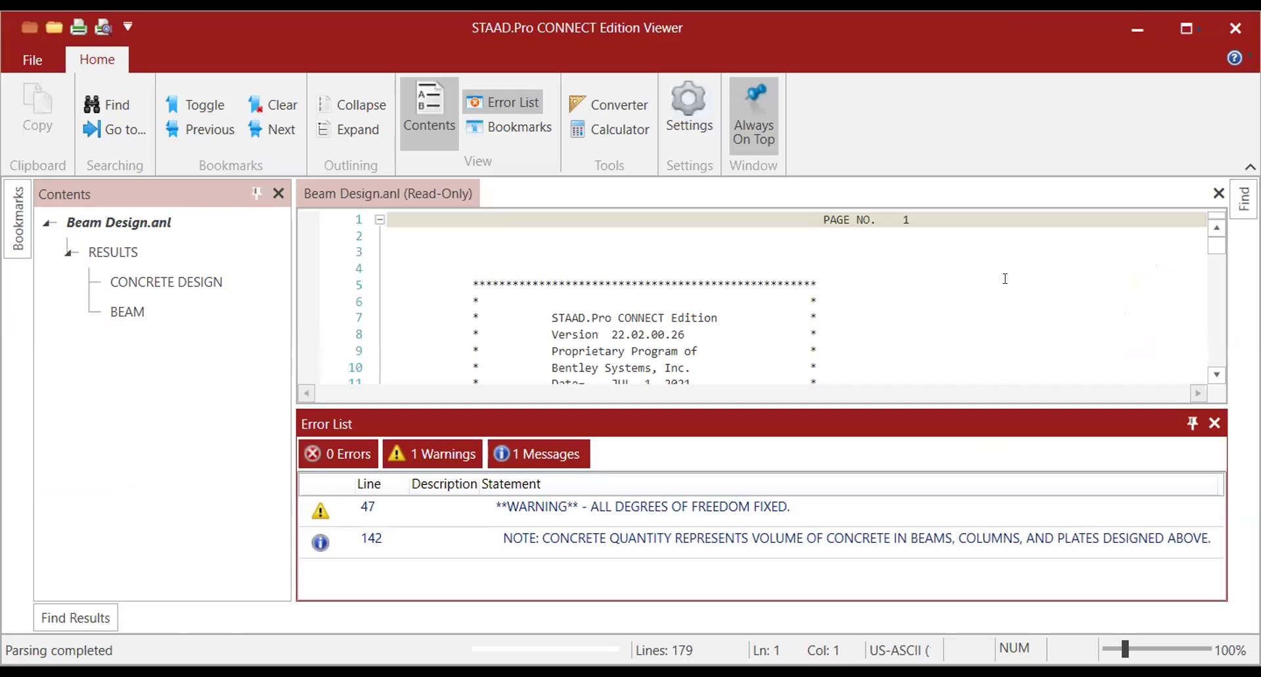
# Step: Close the error list and highlight beam 1's M20 and Fe415 grades, 5000 mm length and 300 x 400 mm section
pyautogui.click(1212, 421)
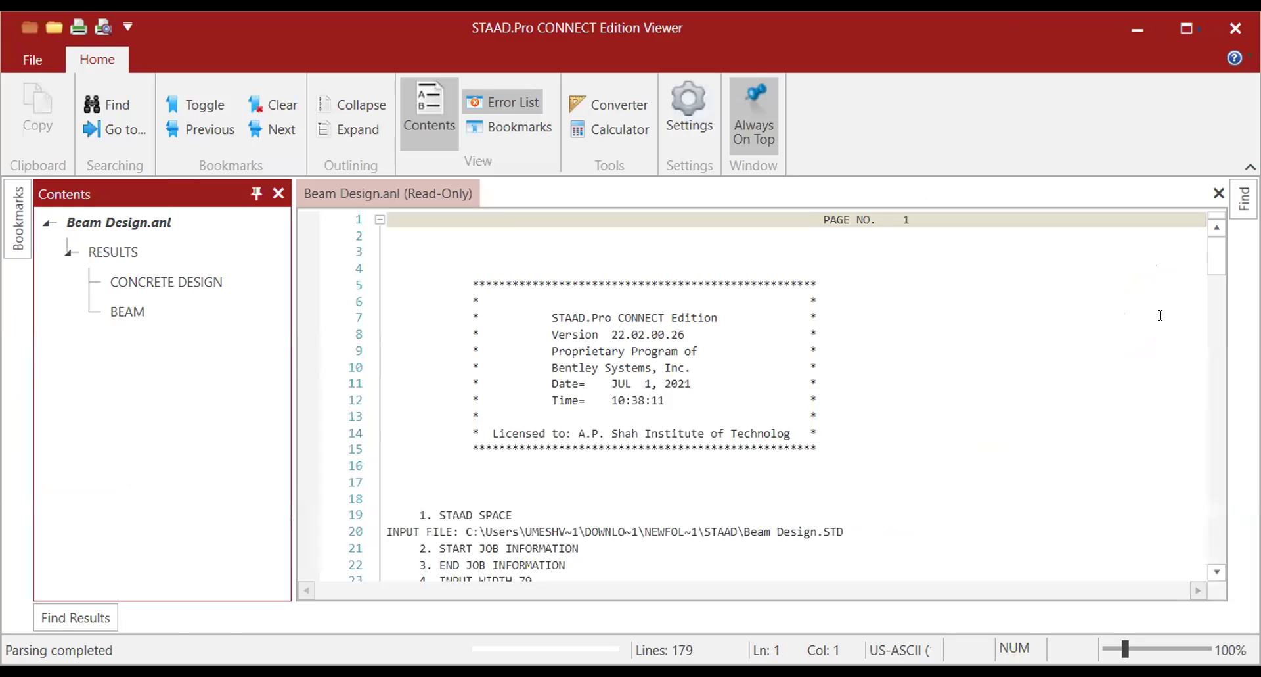
pyautogui.moveTo(1209, 261); pyautogui.dragTo(1216, 430)
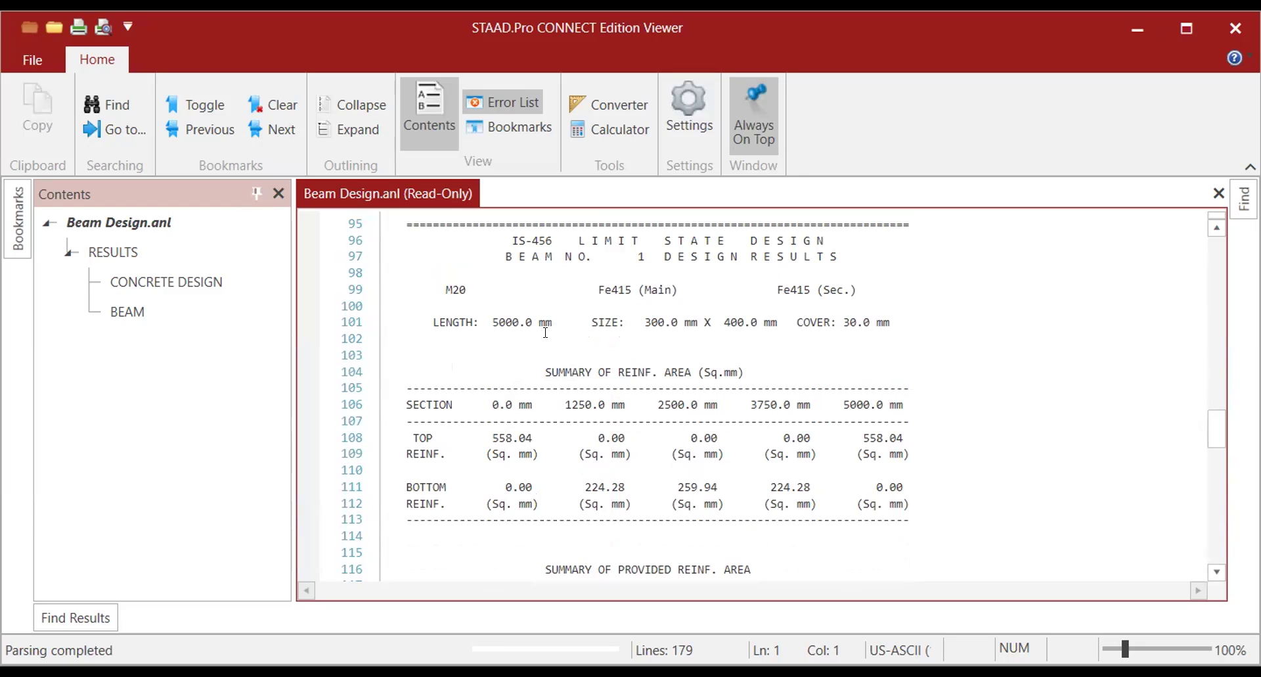
pyautogui.doubleClick(460, 289)
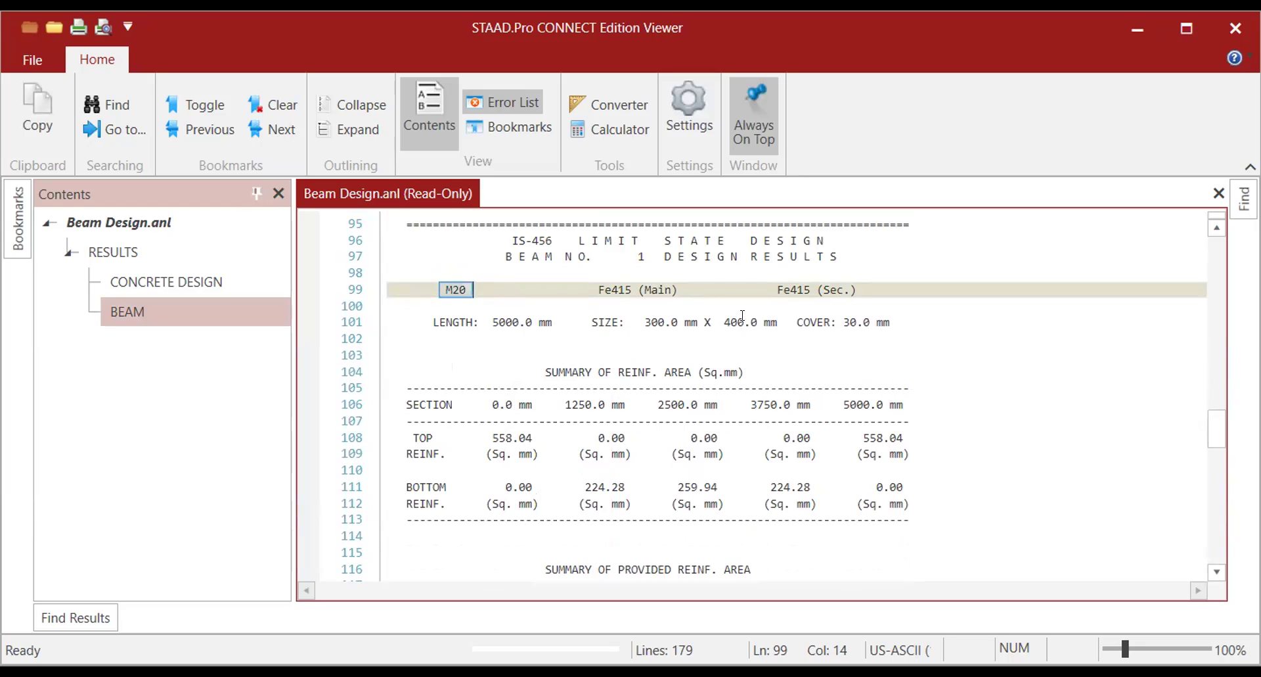
pyautogui.moveTo(777, 290); pyautogui.dragTo(849, 290)
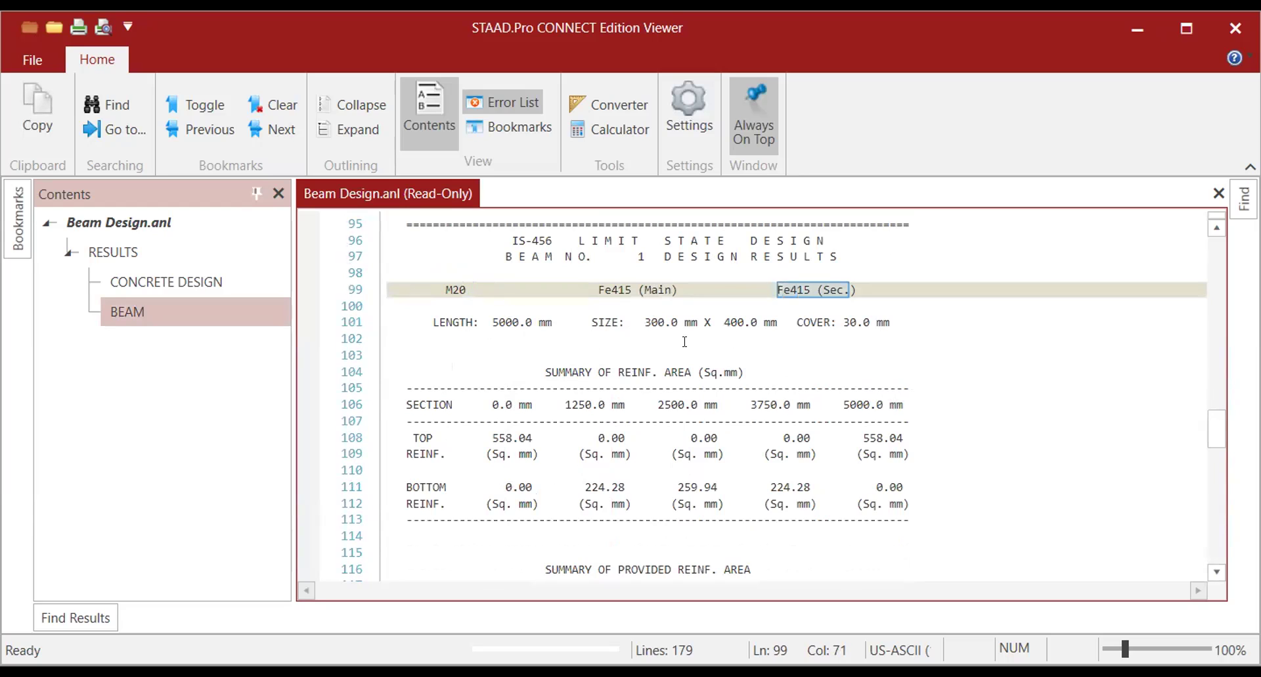
pyautogui.click(908, 316)
pyautogui.moveTo(492, 322); pyautogui.dragTo(550, 322)
pyautogui.moveTo(645, 322); pyautogui.dragTo(882, 314)
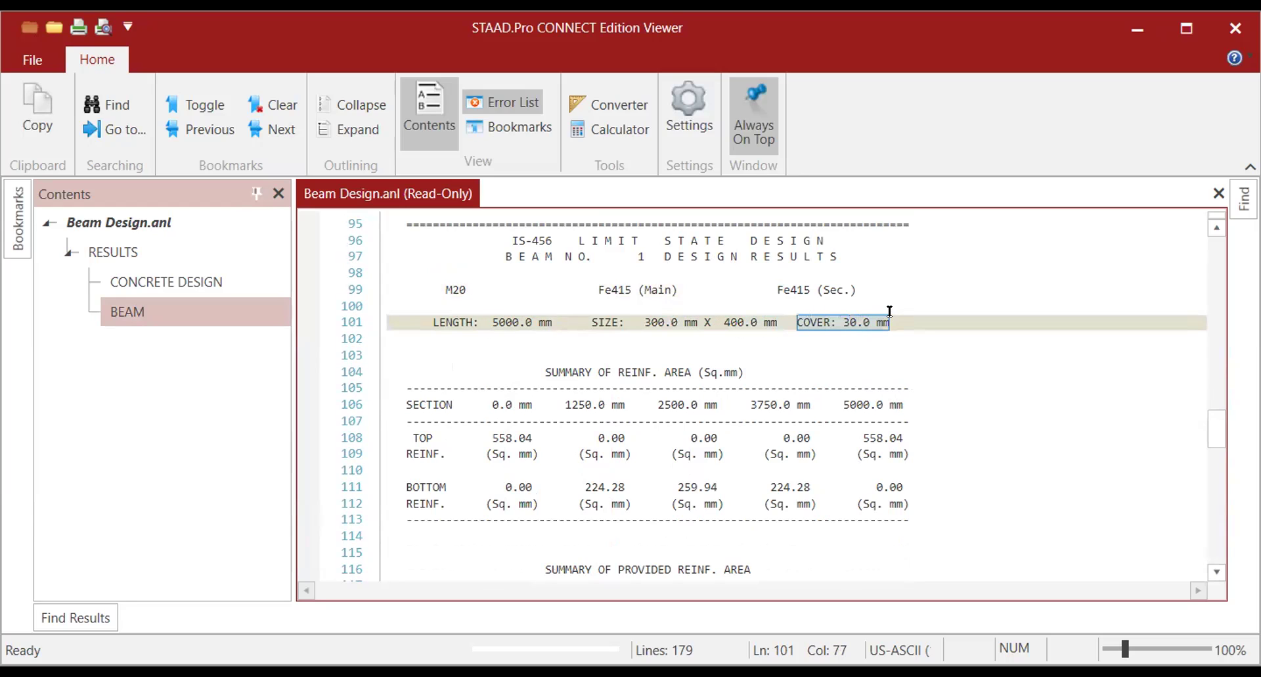
# Step: Highlight the required top and bottom reinforcement at section positions such as 1250 and 3750 mm
pyautogui.click(511, 467)
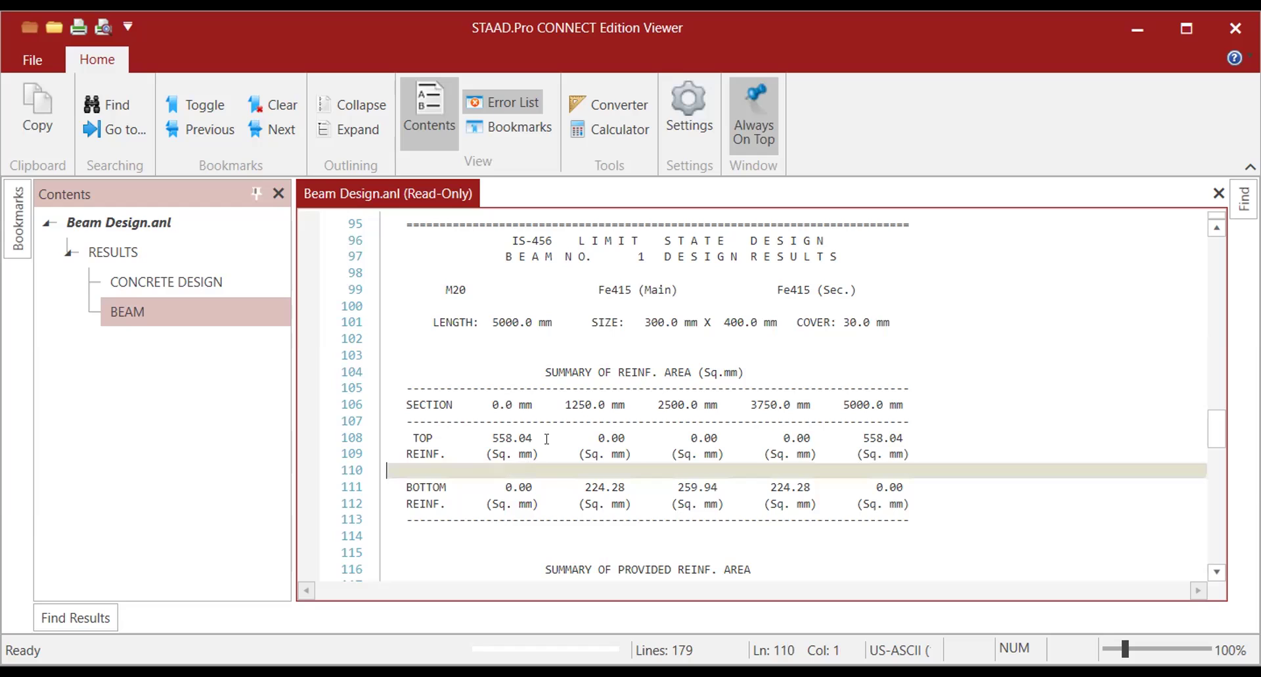
pyautogui.moveTo(470, 431); pyautogui.dragTo(544, 453)
pyautogui.click(511, 406)
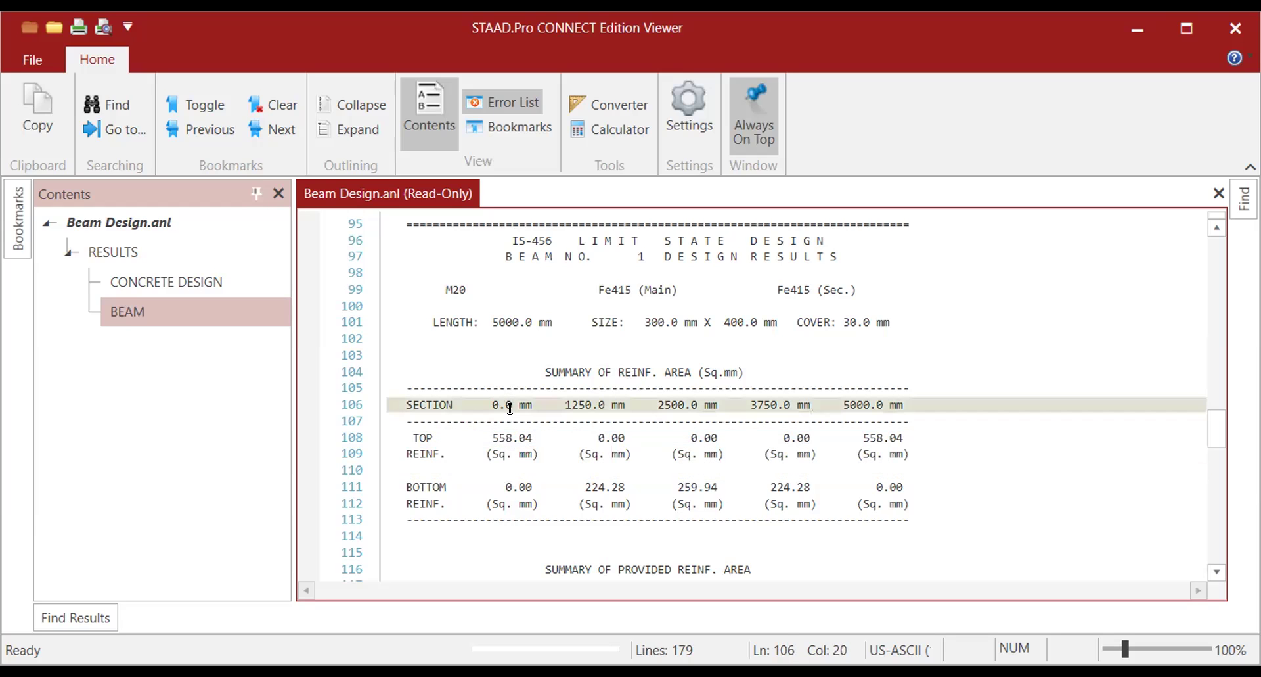
pyautogui.click(601, 406)
pyautogui.click(668, 406)
pyautogui.click(762, 398)
pyautogui.moveTo(676, 486); pyautogui.dragTo(728, 503)
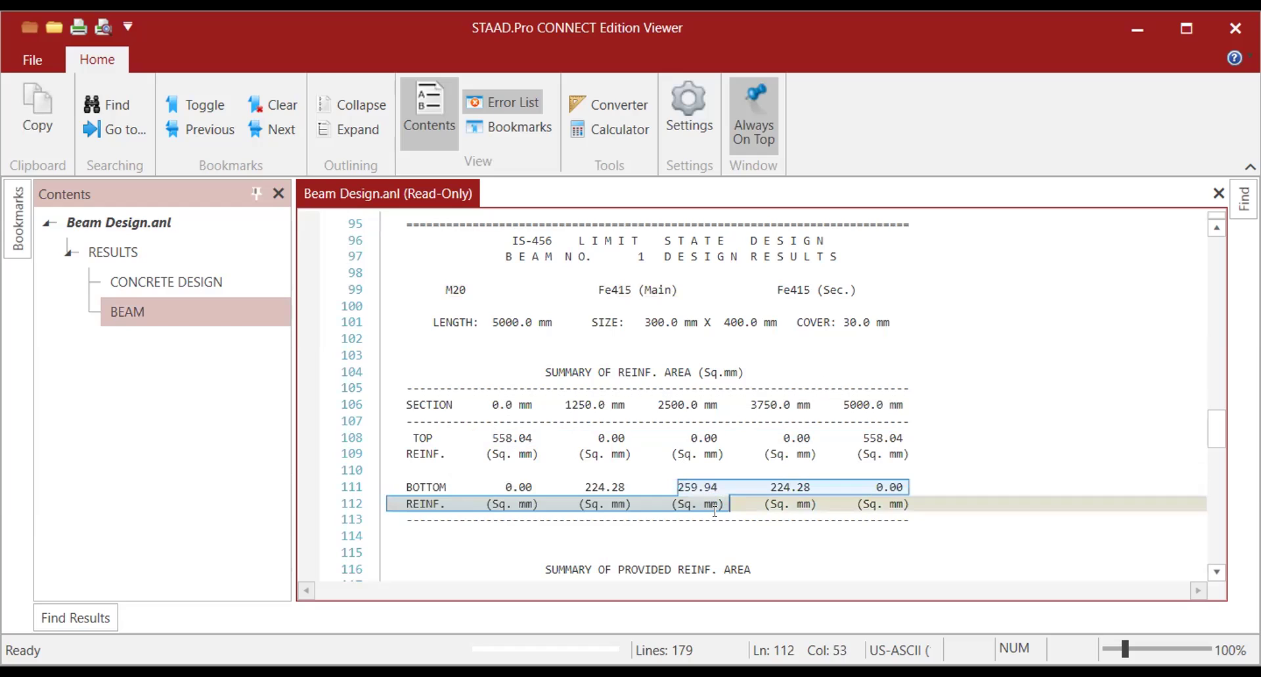
pyautogui.moveTo(492, 438); pyautogui.dragTo(555, 448)
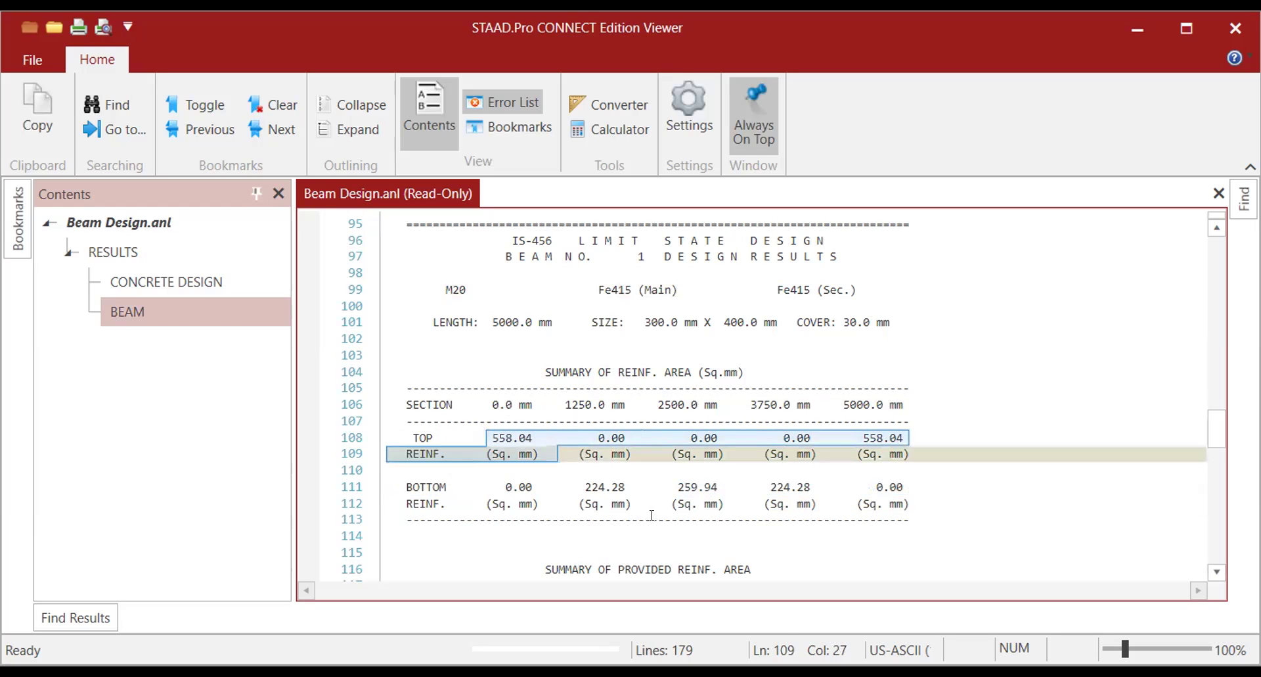
pyautogui.click(1216, 572)
pyautogui.moveTo(1216, 580); pyautogui.dragTo(1216, 579)
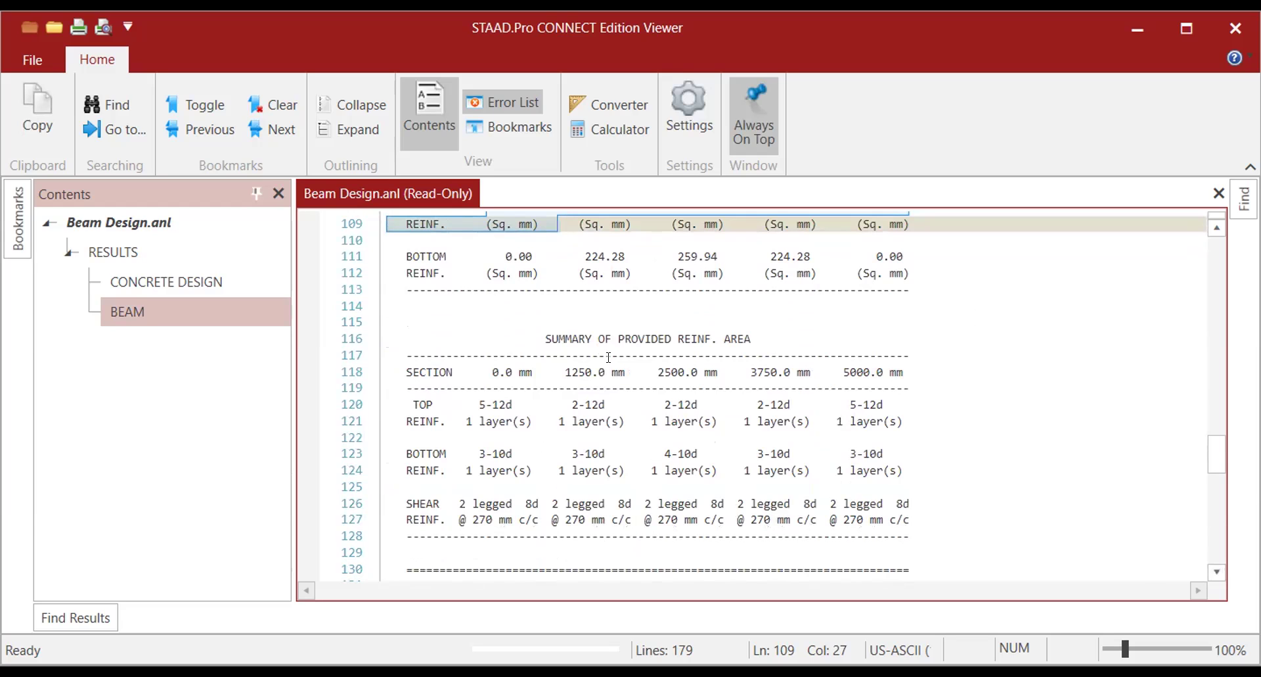
# Step: Highlight the shear stirrup details and the Summary of Provided Reinf. Area
pyautogui.moveTo(460, 503); pyautogui.dragTo(538, 519)
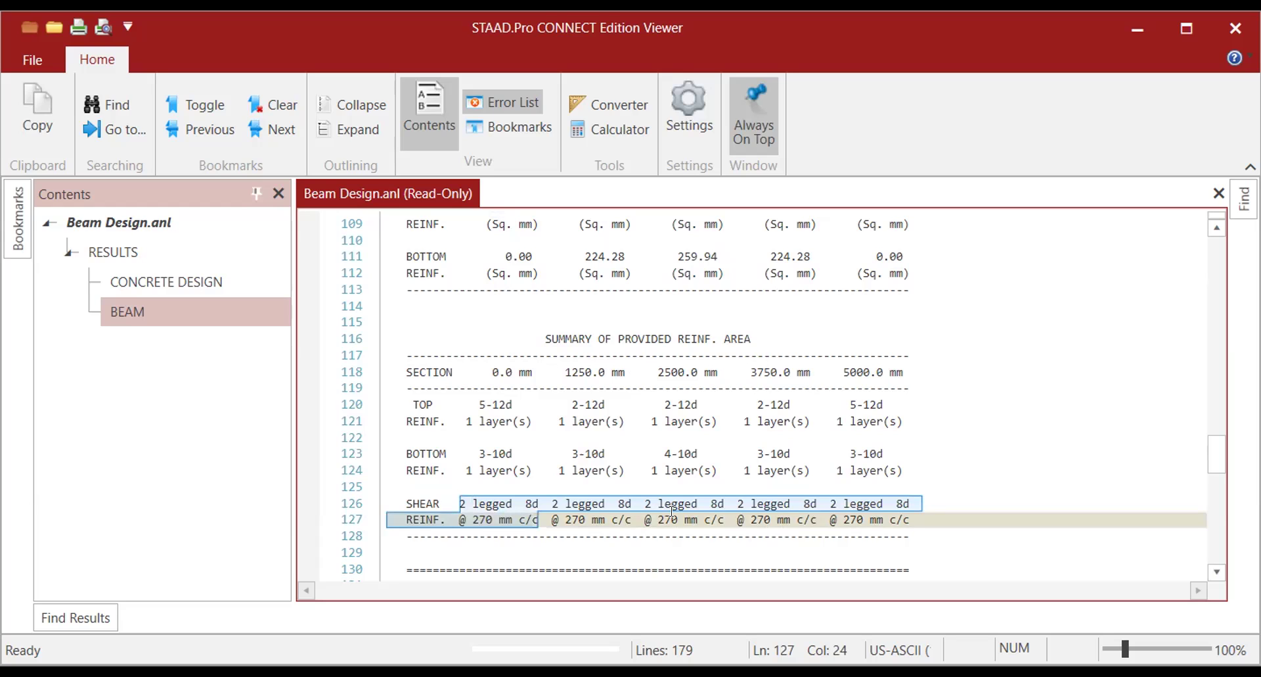
pyautogui.click(1216, 229)
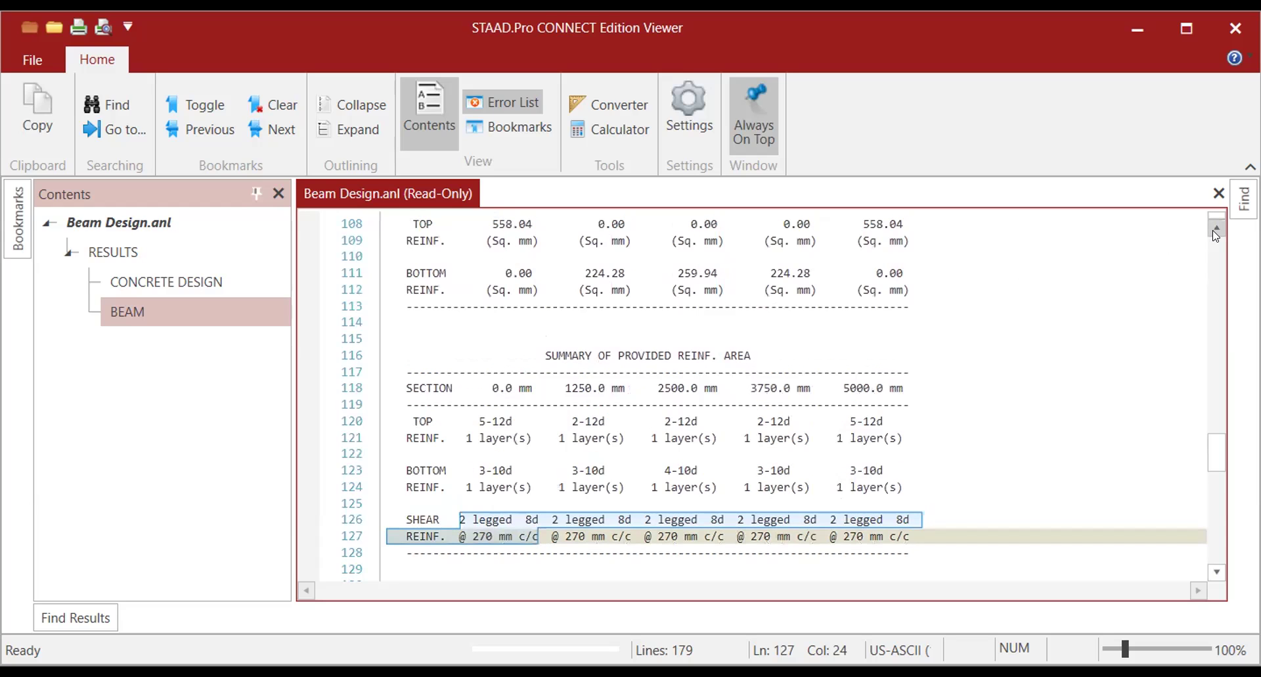
pyautogui.click(1216, 228)
pyautogui.click(1216, 228)
pyautogui.click(1216, 229)
pyautogui.moveTo(473, 256); pyautogui.dragTo(876, 356)
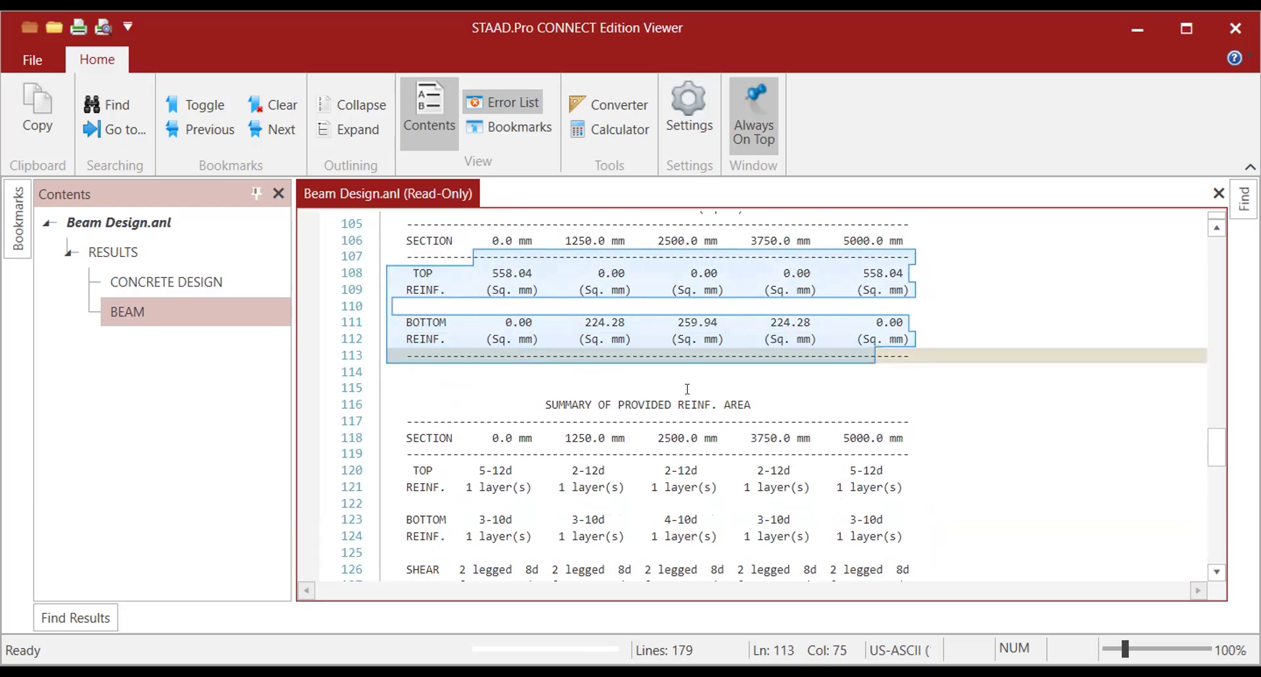
# Step: Check the concrete take-off of 0.6 cu. meter and 83 8 mm bars, then close the Viewer
pyautogui.click(1217, 572)
pyautogui.scroll(-8, 1220, 572)
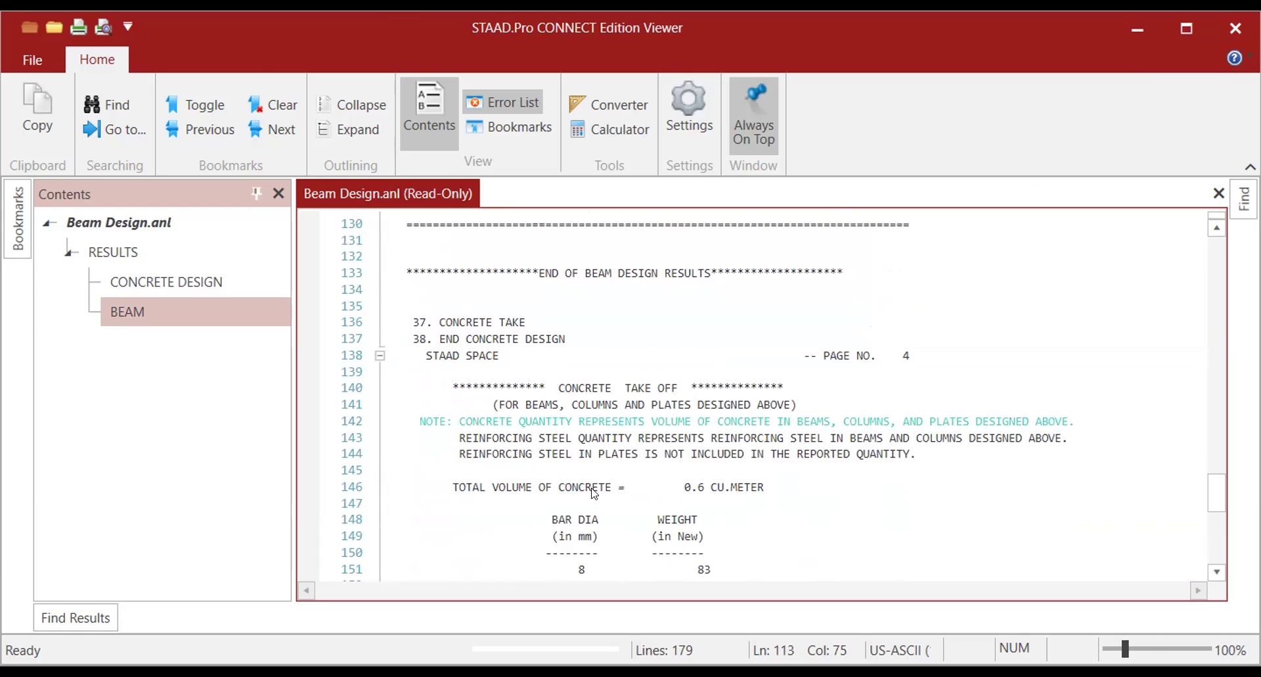
pyautogui.click(1235, 27)
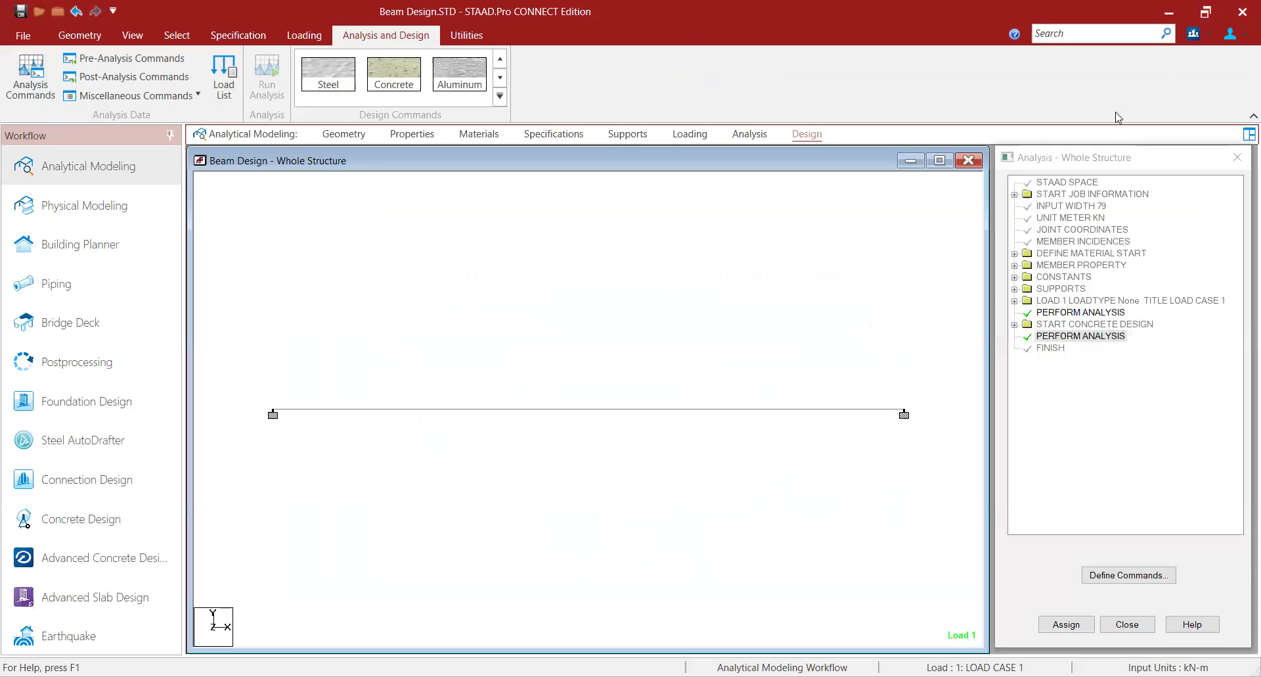
# Step: Switch to Postprocessing and display displacement results for load case 1
pyautogui.click(124, 362)
pyautogui.click(683, 332)
pyautogui.click(727, 469)
pyautogui.click(663, 469)
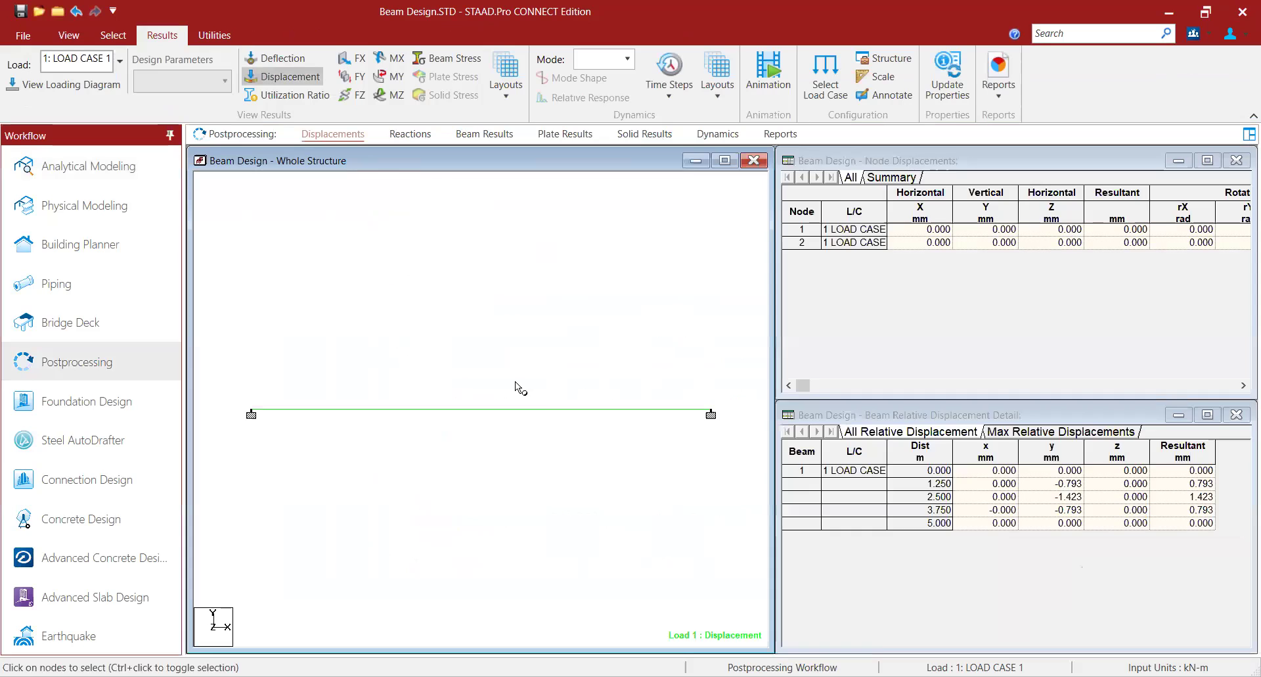
# Step: Use the Beam Cursor to pick the beam and open its details
pyautogui.click(113, 34)
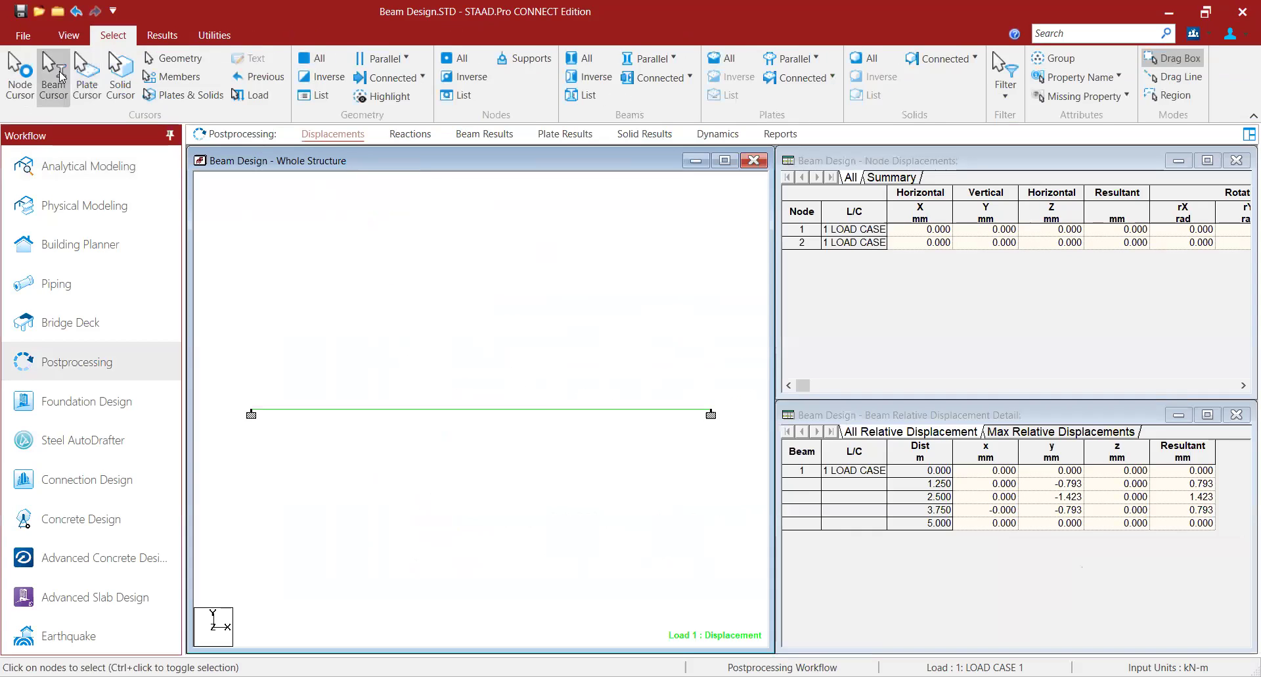
pyautogui.click(55, 77)
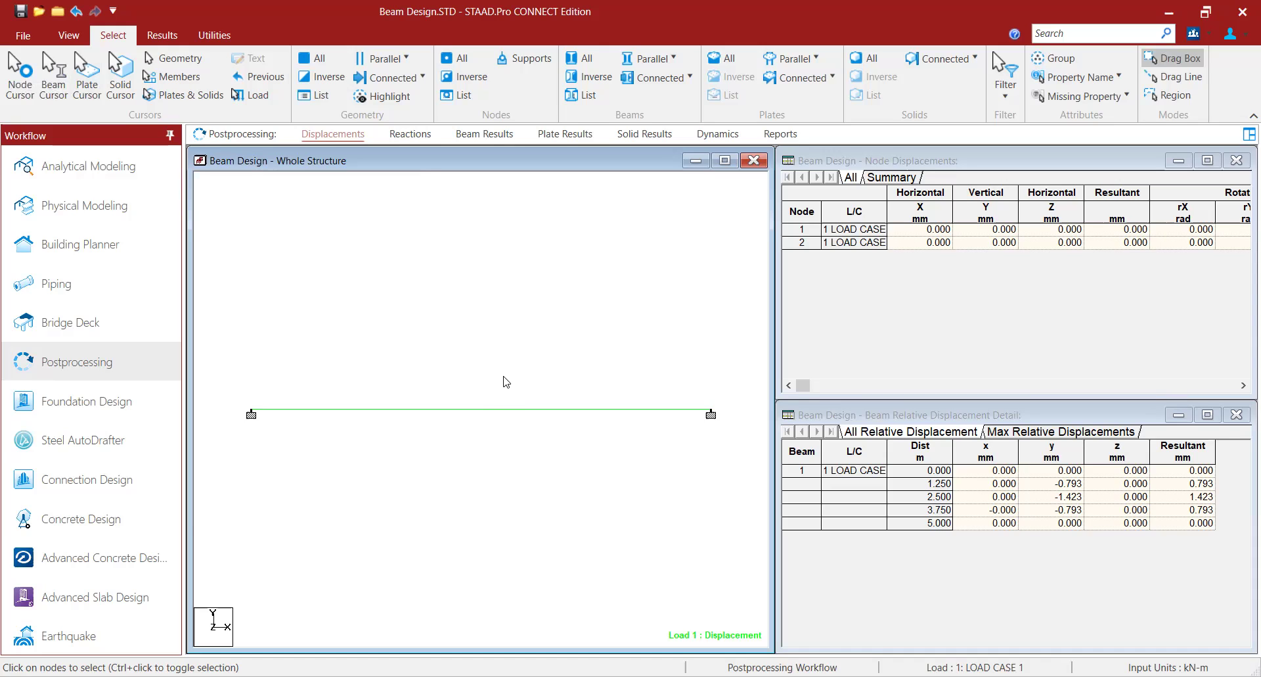
pyautogui.doubleClick(492, 410)
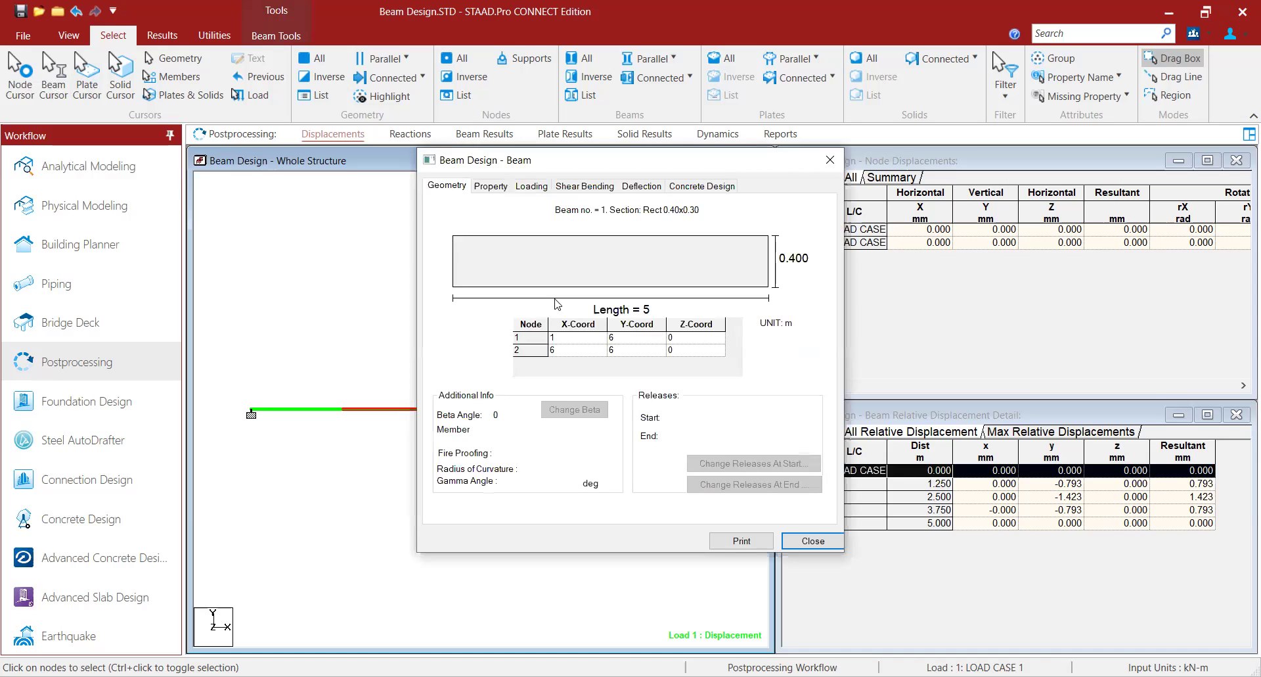
# Step: Show beam 1's Concrete Design tab: 5#12 top, 4#10 bottom, #8 stirrups at 270 c/c
pyautogui.click(701, 187)
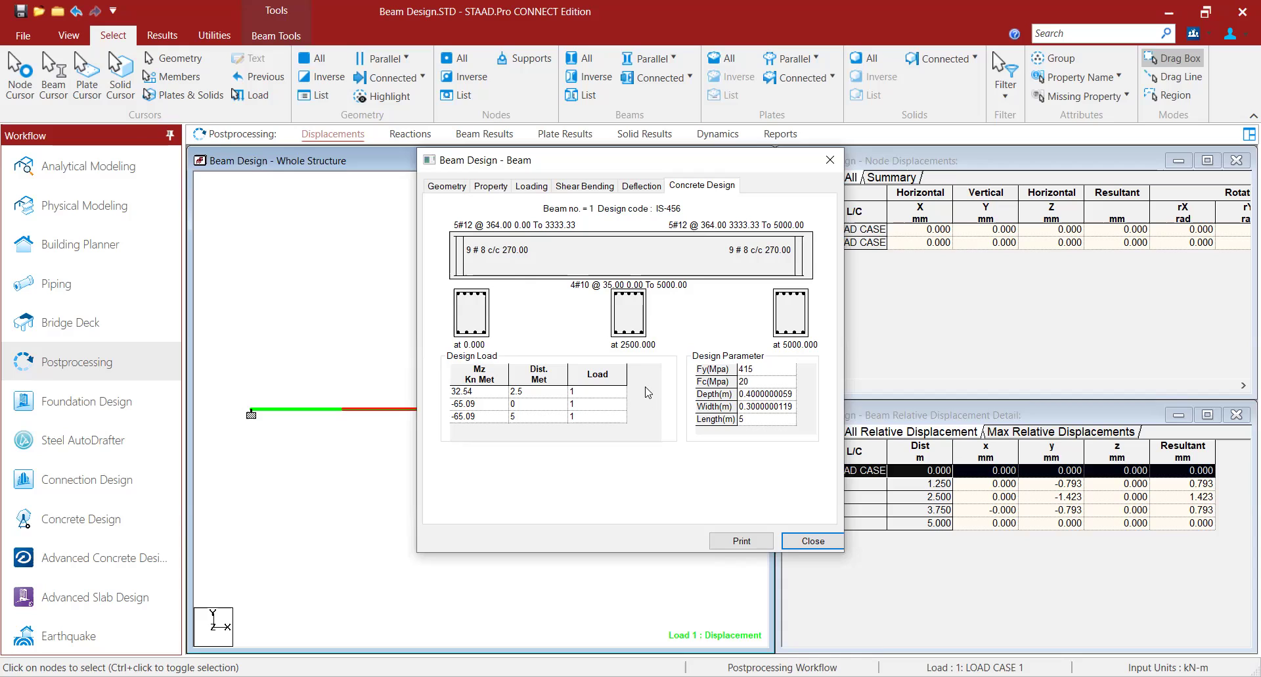
pyautogui.click(812, 541)
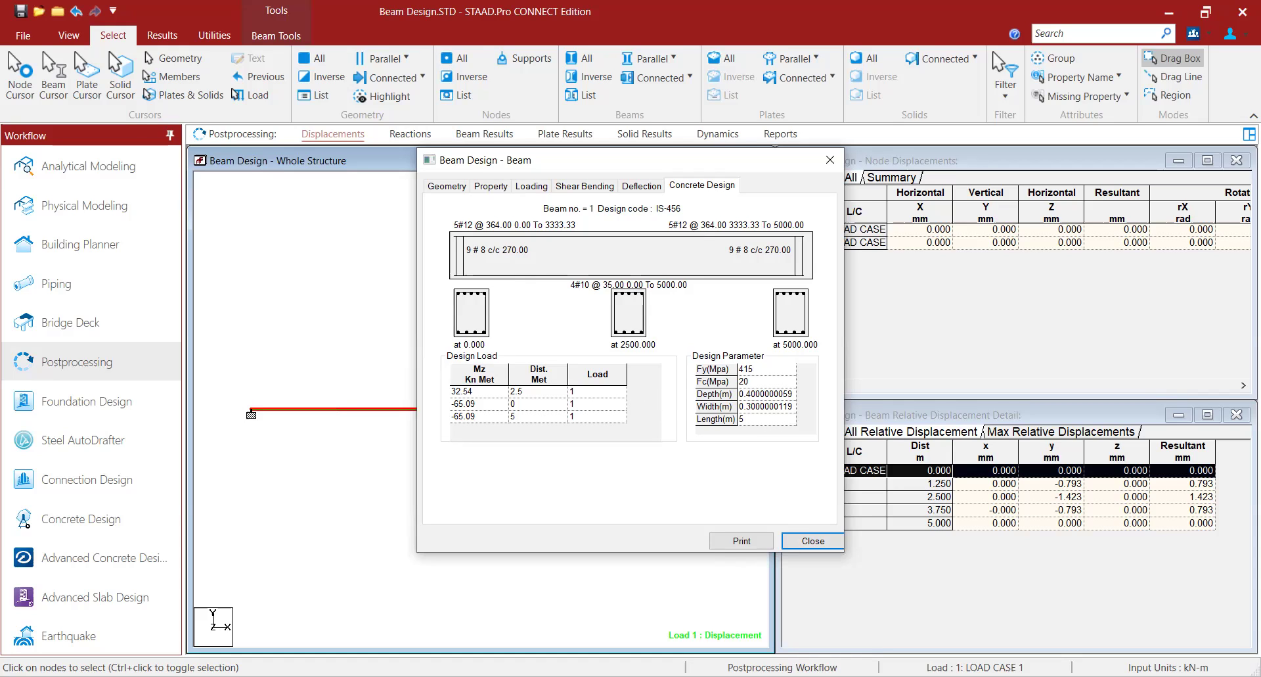